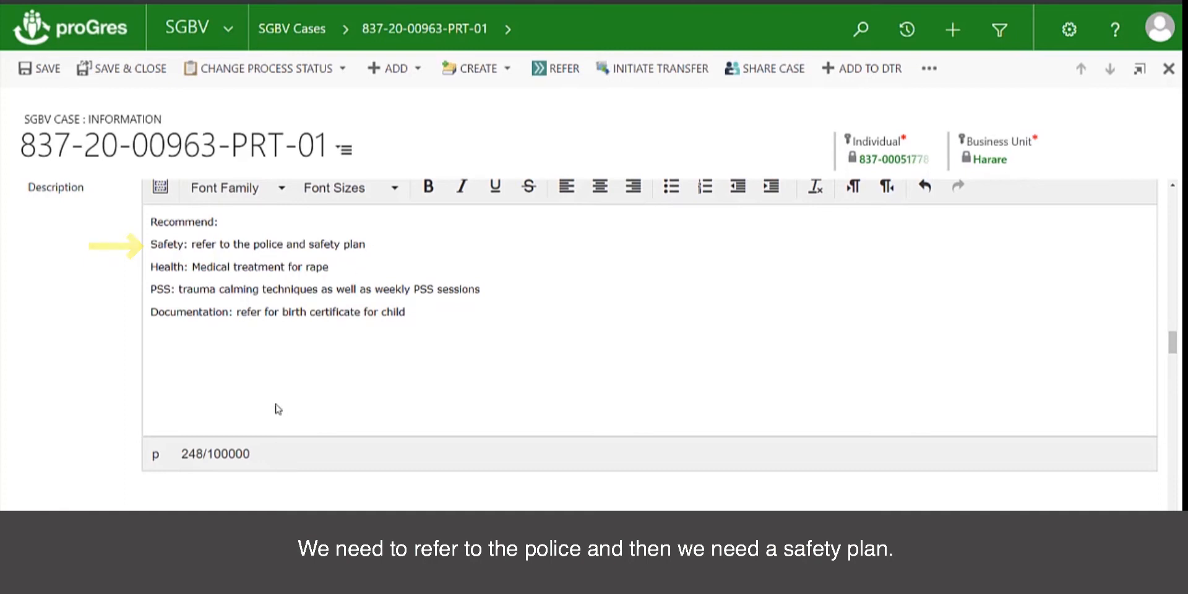
Add a new intervention record to the SGBV case, opening a Pending form dated 18/01/2021
scroll(276, 406, "down", 3)
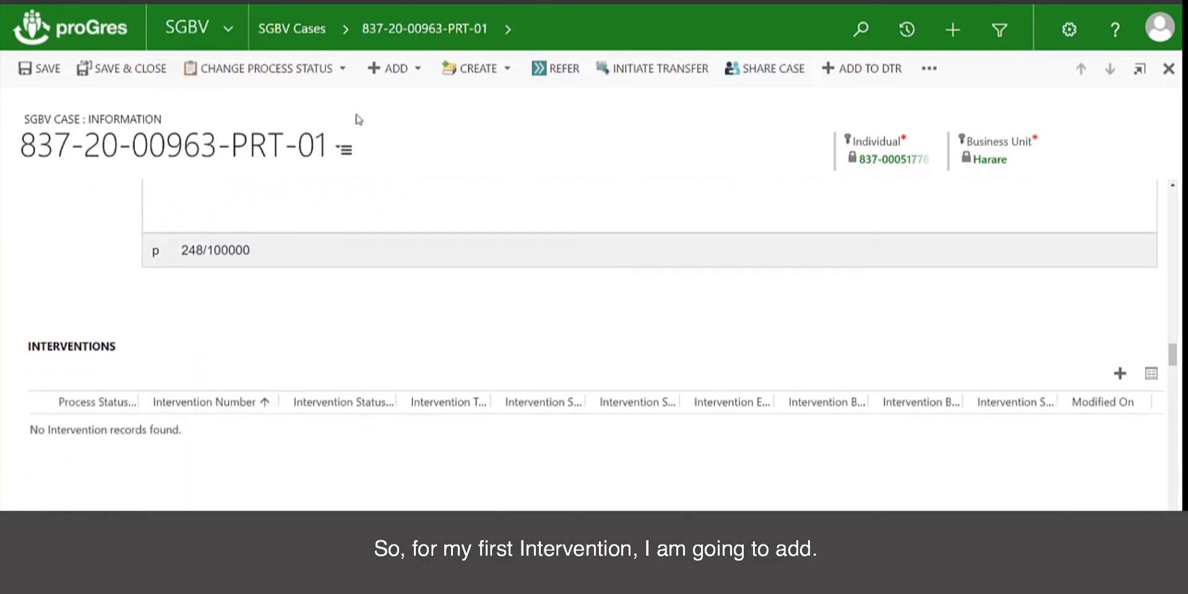
left_click(414, 70)
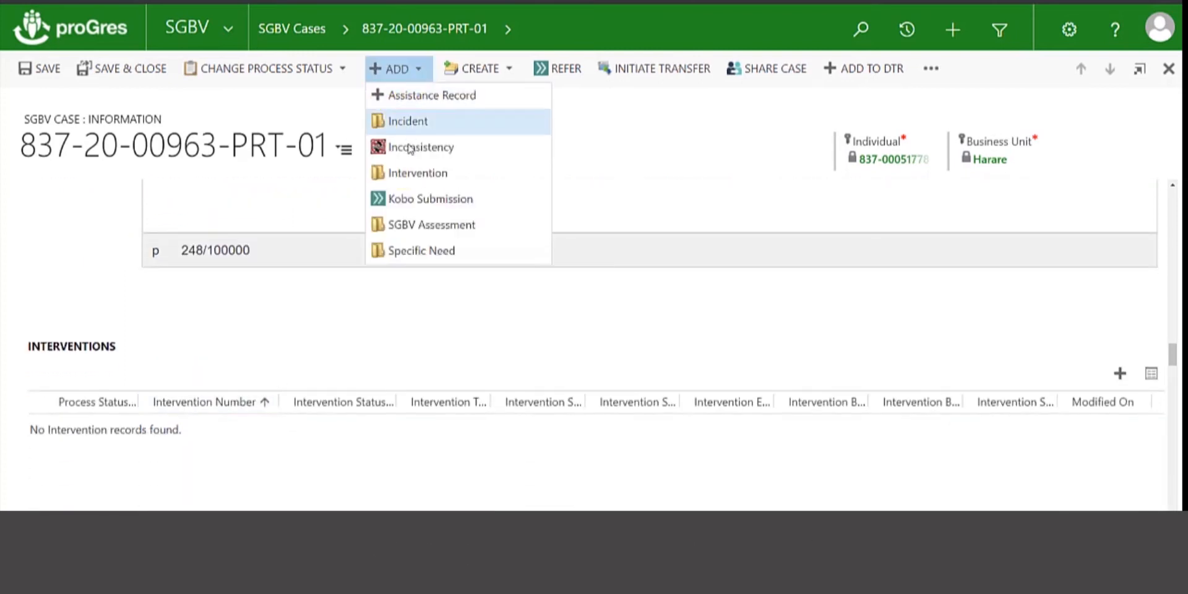
left_click(409, 174)
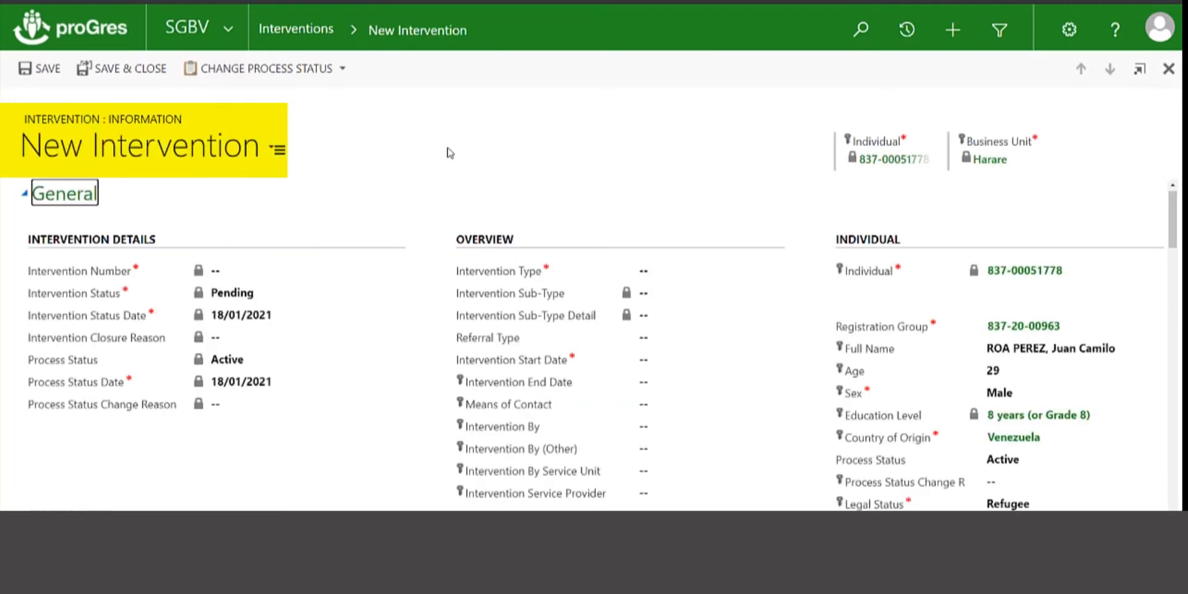
left_click(277, 150)
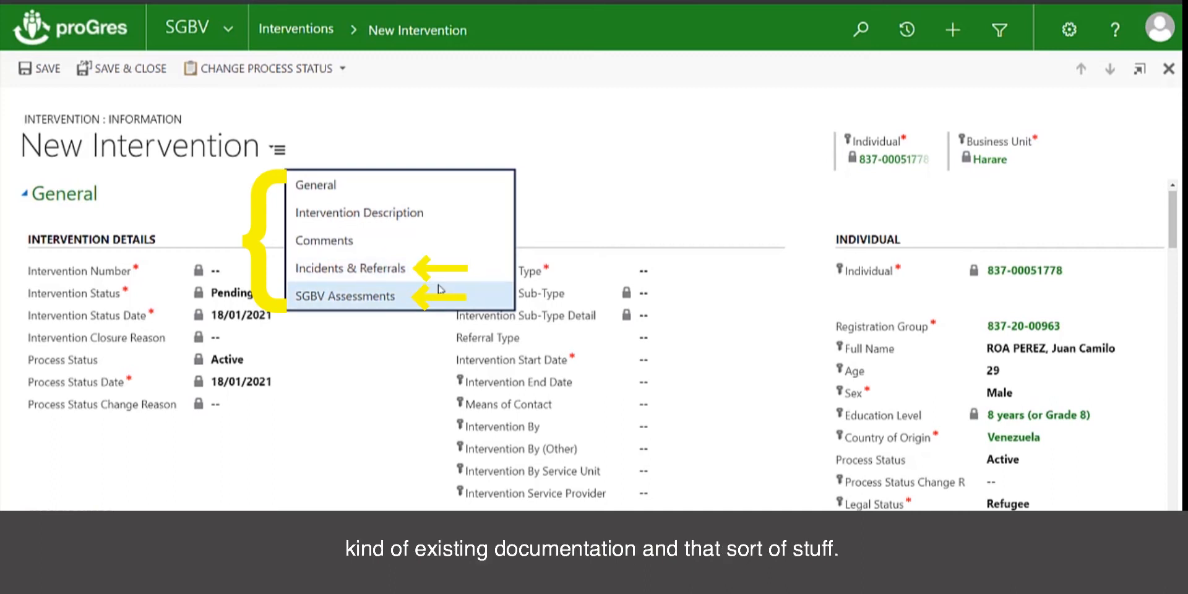
left_click(417, 139)
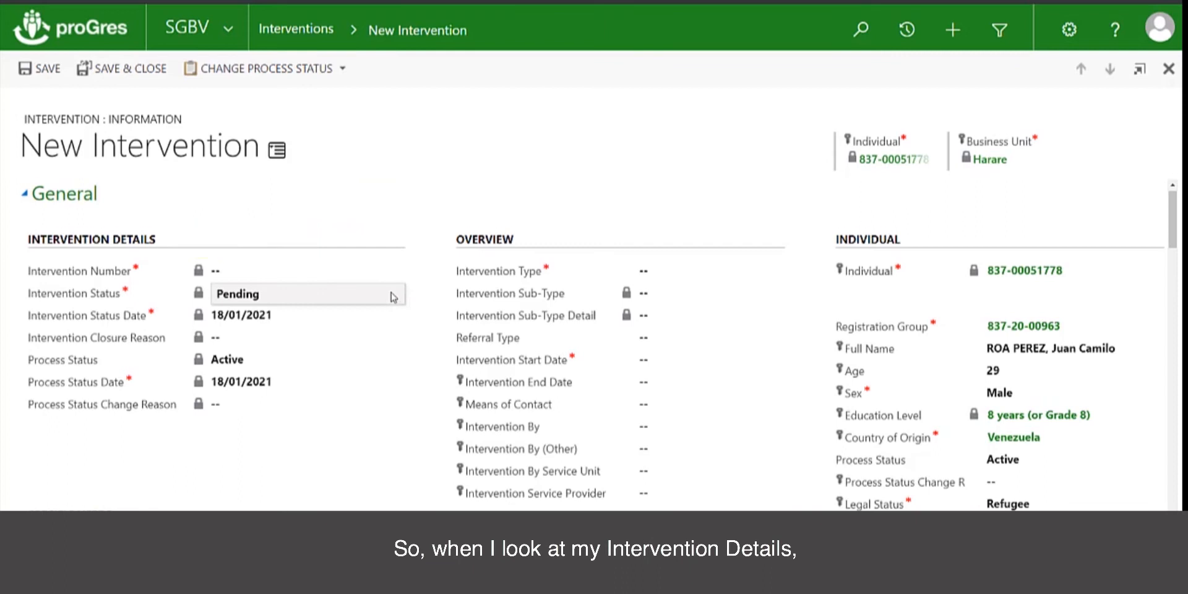
scroll(391, 295, "down", 1)
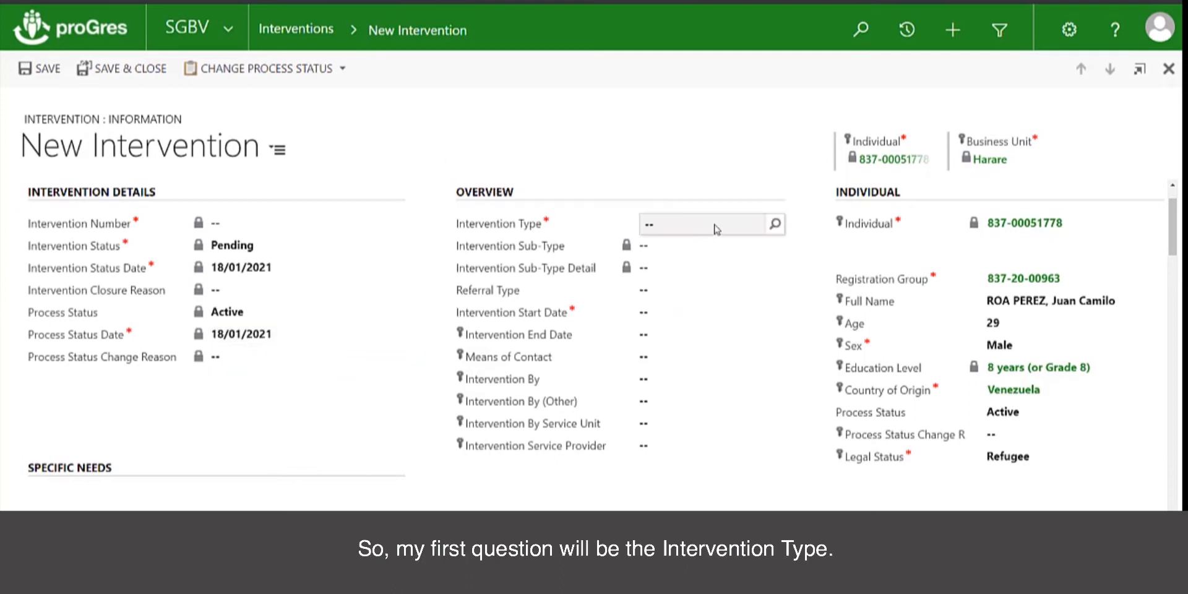
Choose Safety as the Intervention Type through a 'sa' search, then Other as its Sub-Type
left_click(775, 226)
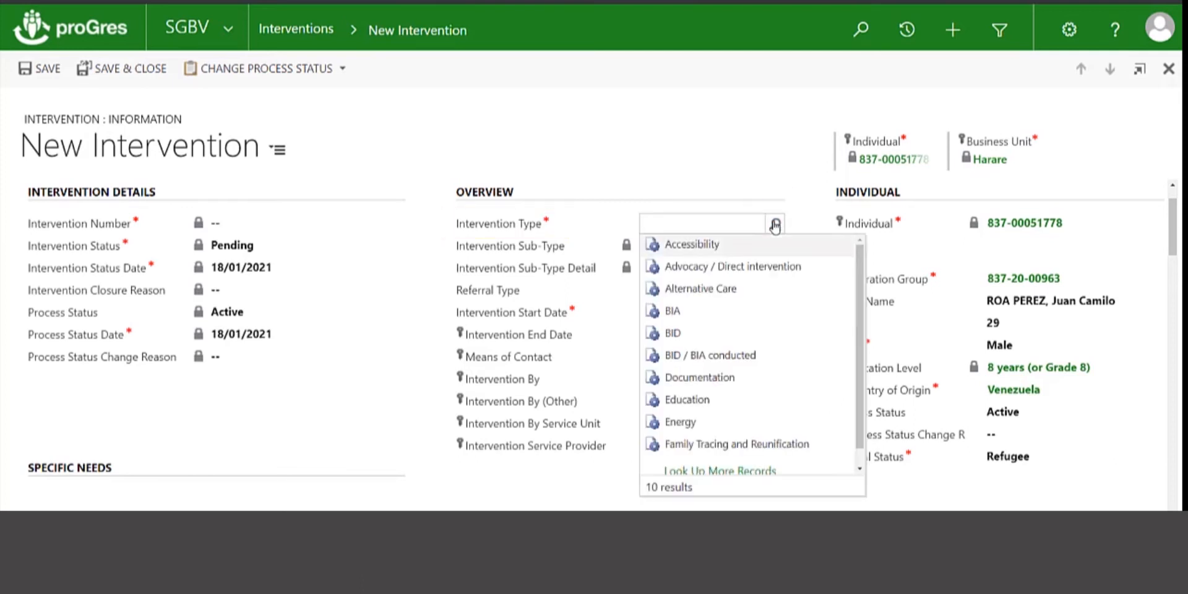
left_click(734, 227)
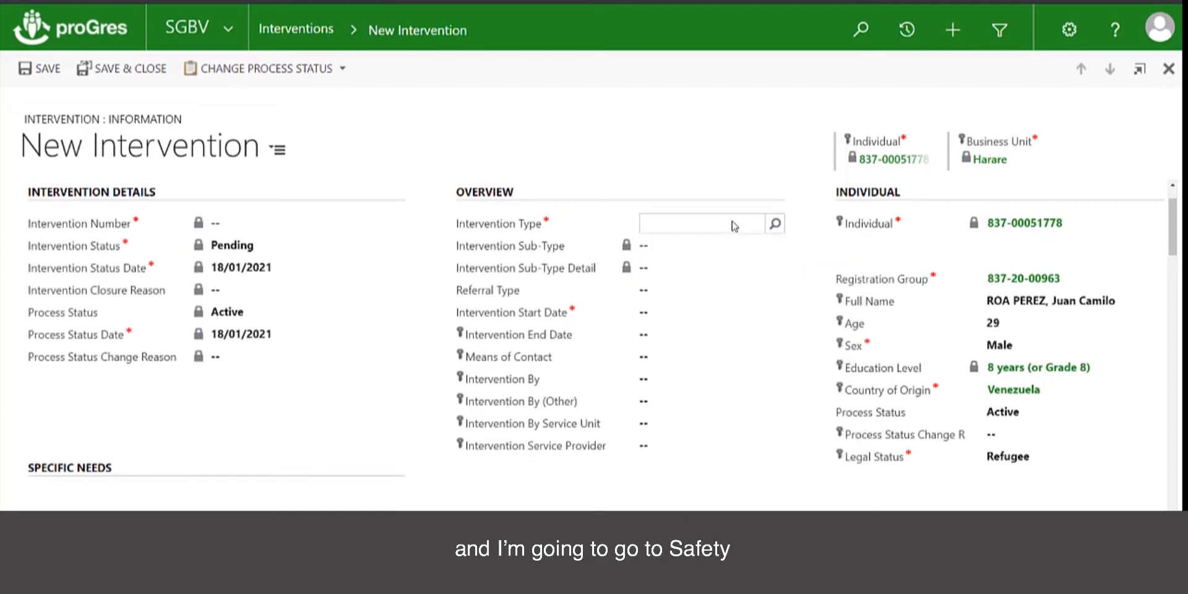
type("saf")
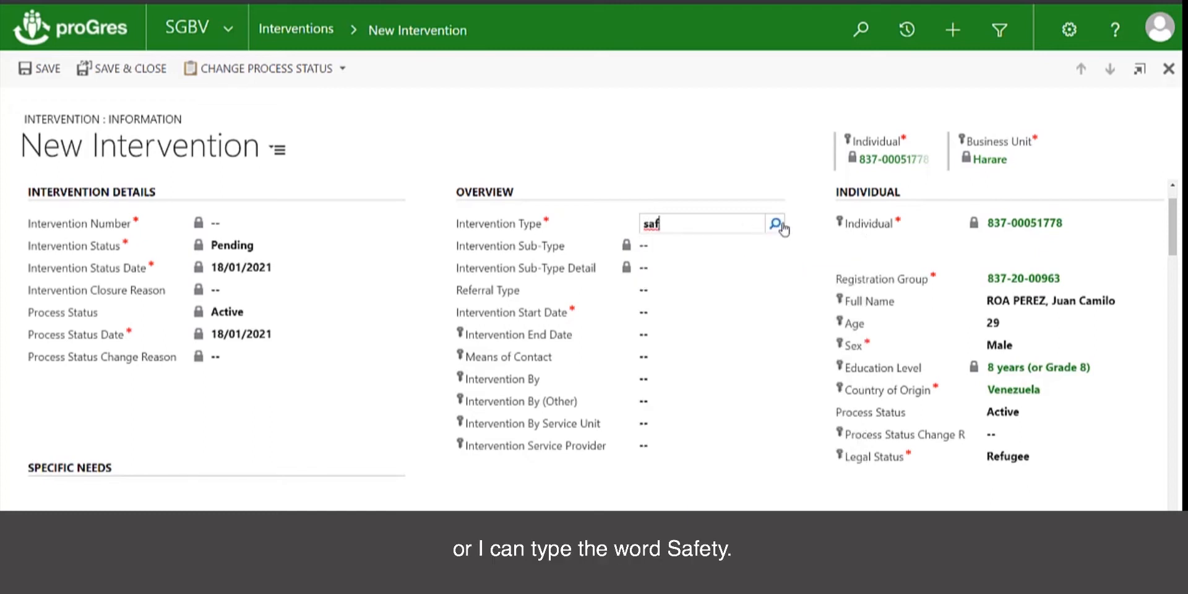
left_click(776, 224)
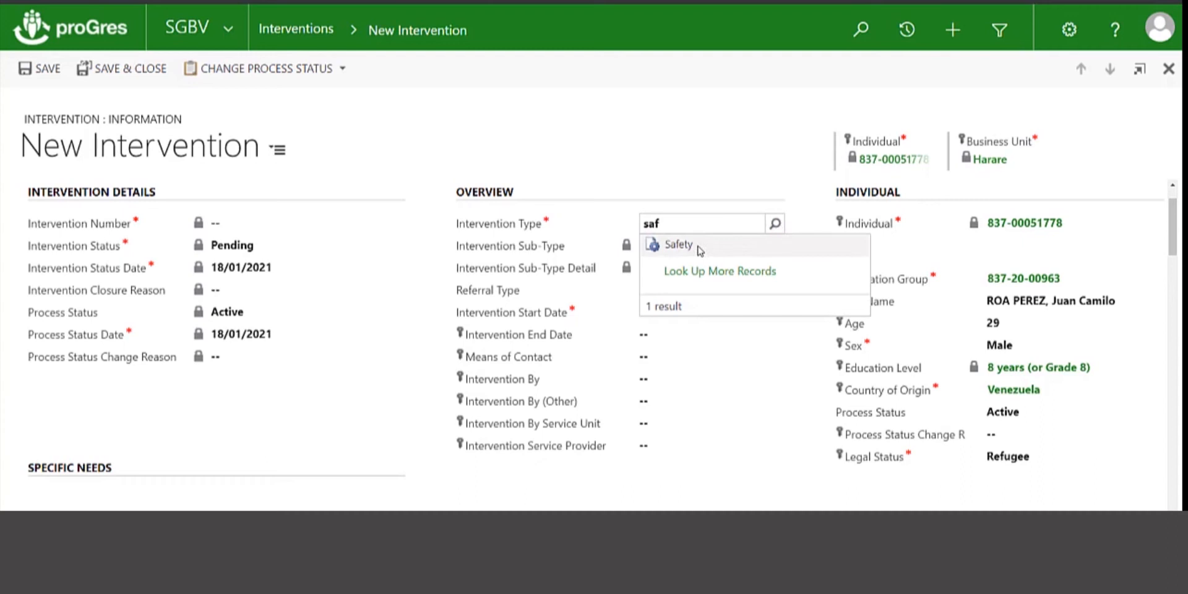
left_click(700, 250)
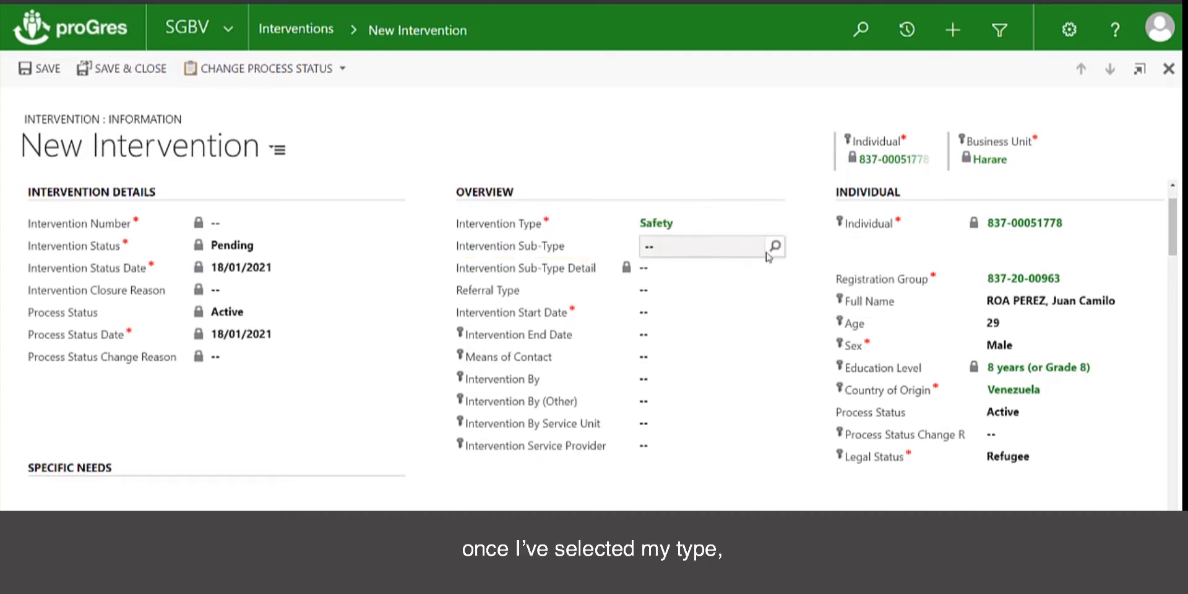
left_click(774, 248)
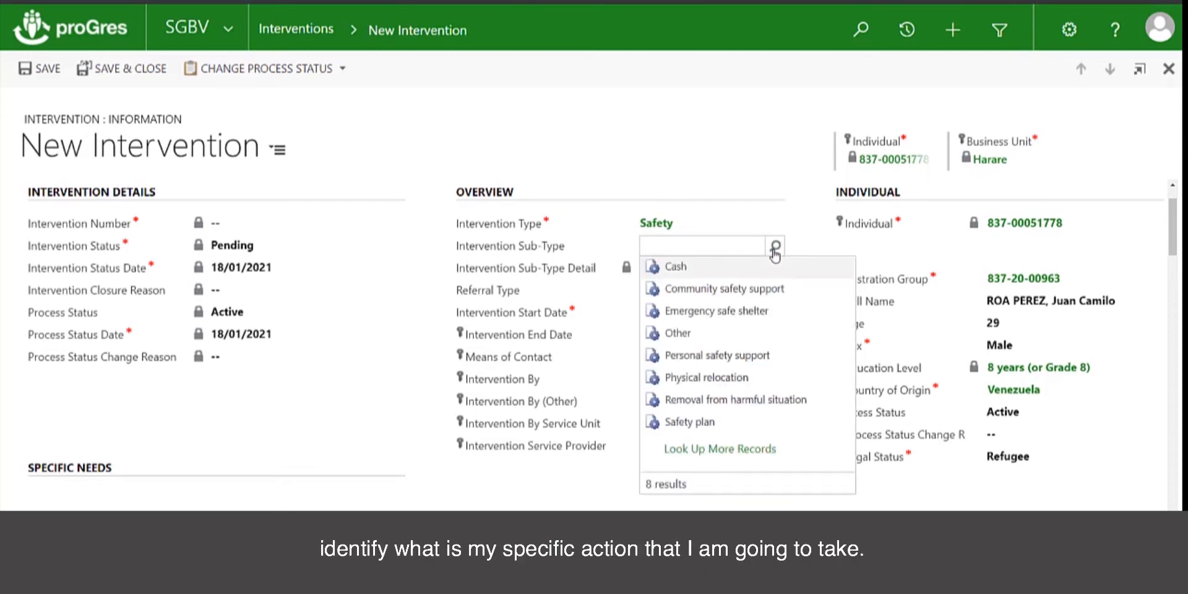
left_click(756, 456)
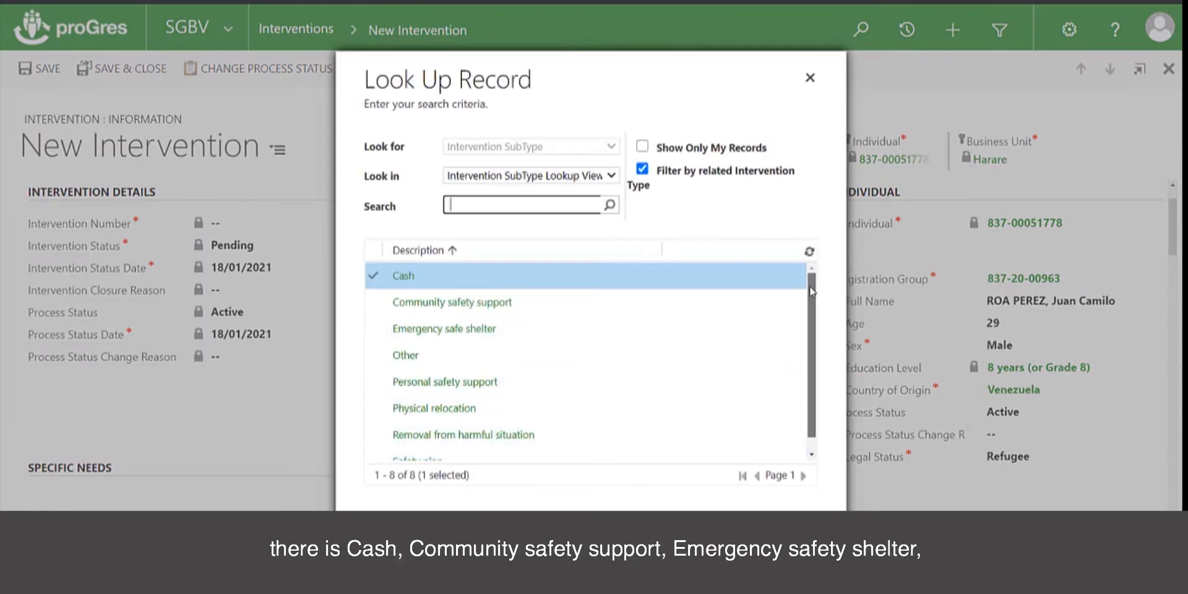
left_click_drag(812, 291, 815, 319)
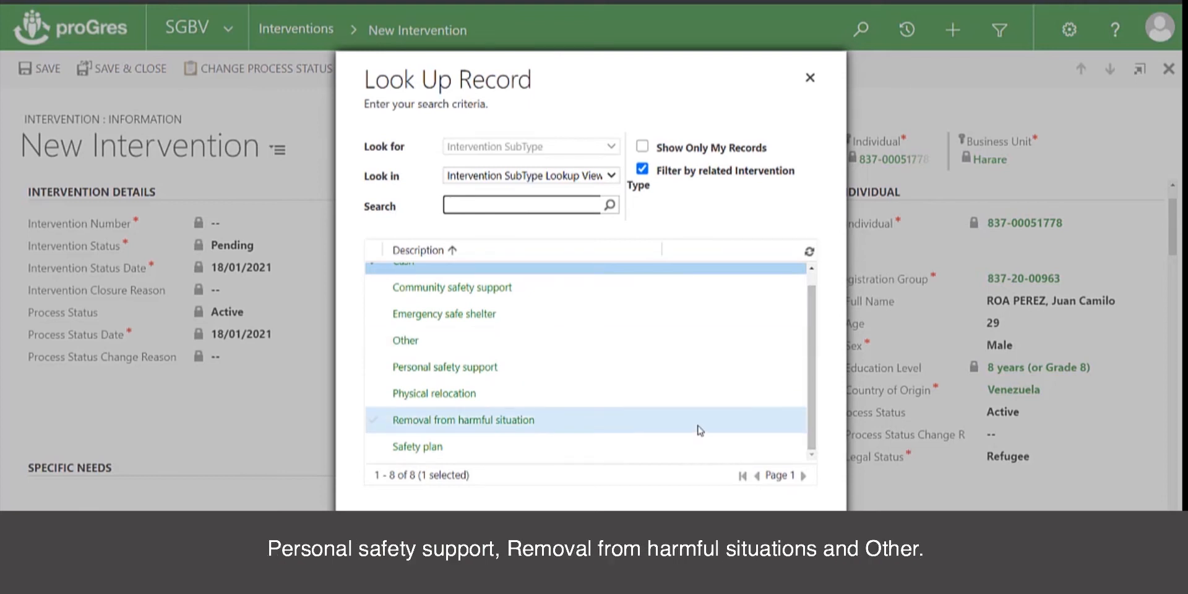
left_click(623, 348)
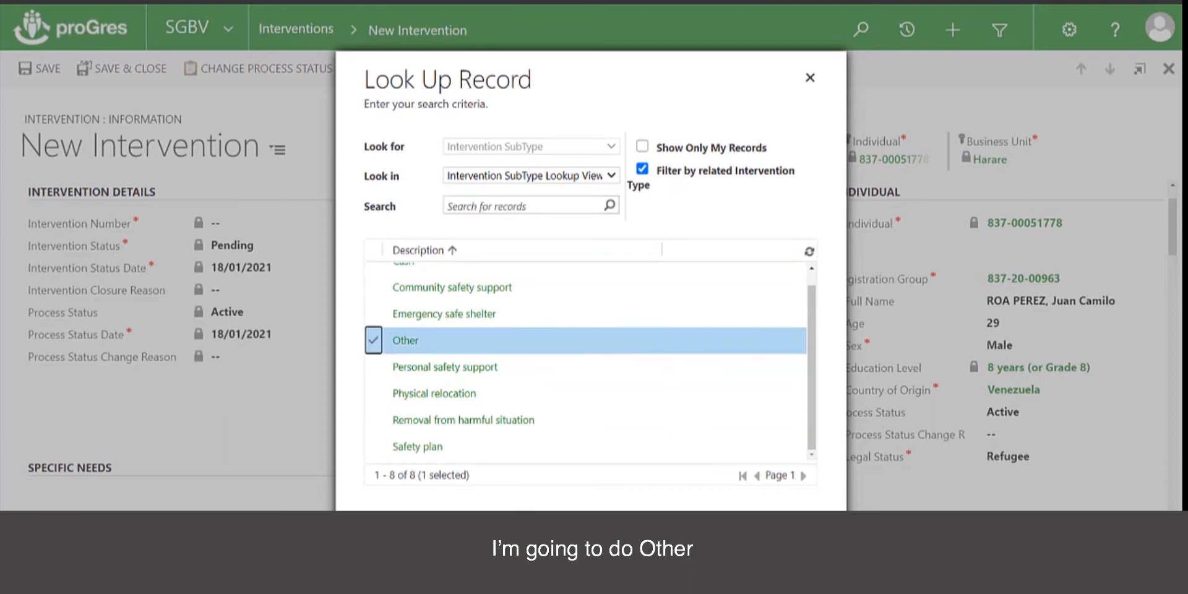
left_click(622, 543)
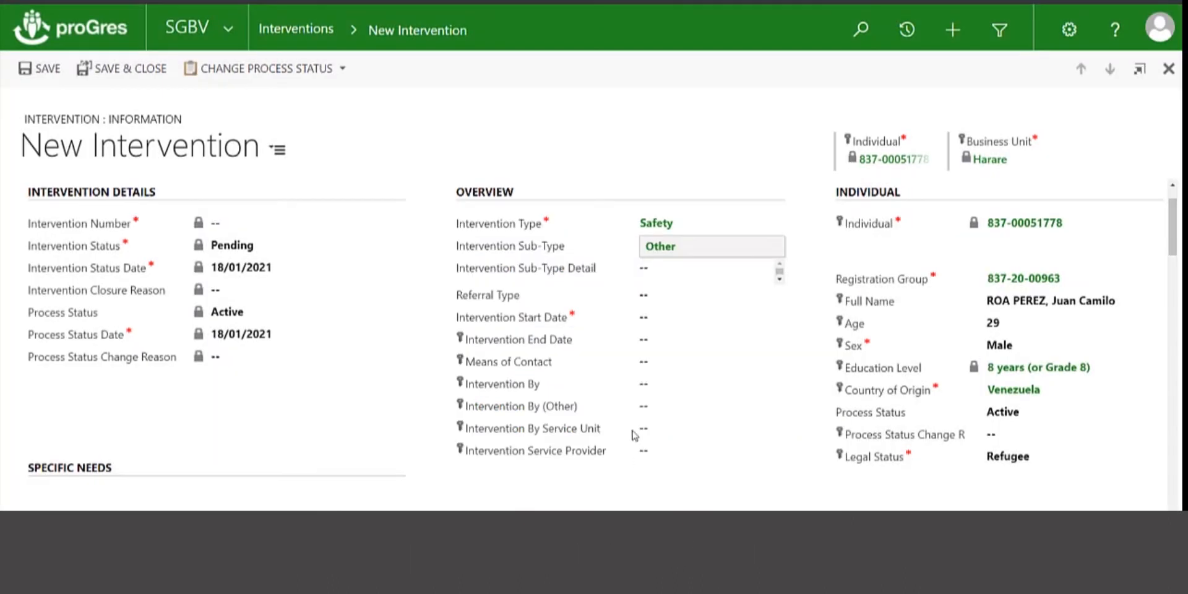
Enter the sub-type detail 'physical escort to police' and set the start date to 04/01/2021
left_click(698, 266)
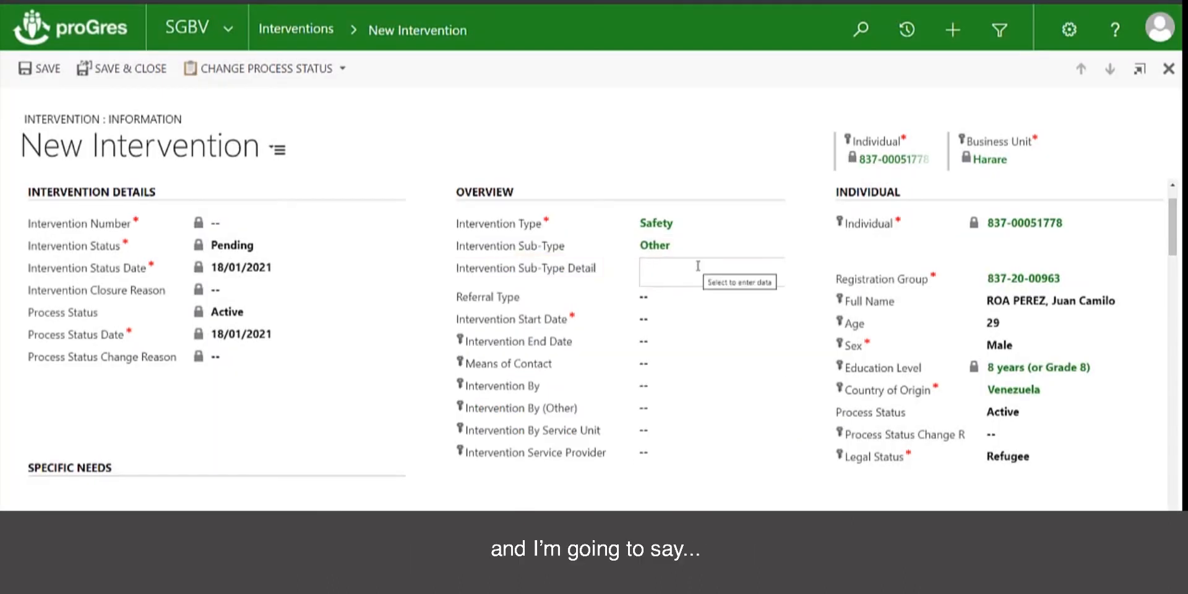
type("phsyic")
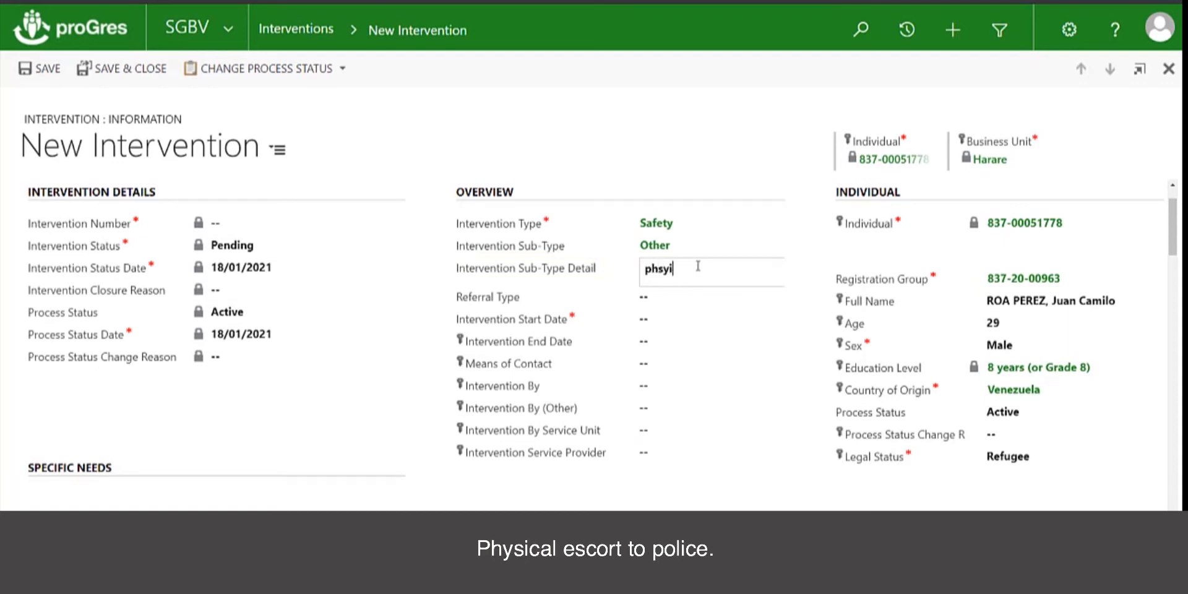
key("BackSpace")
type("ysical escort to police")
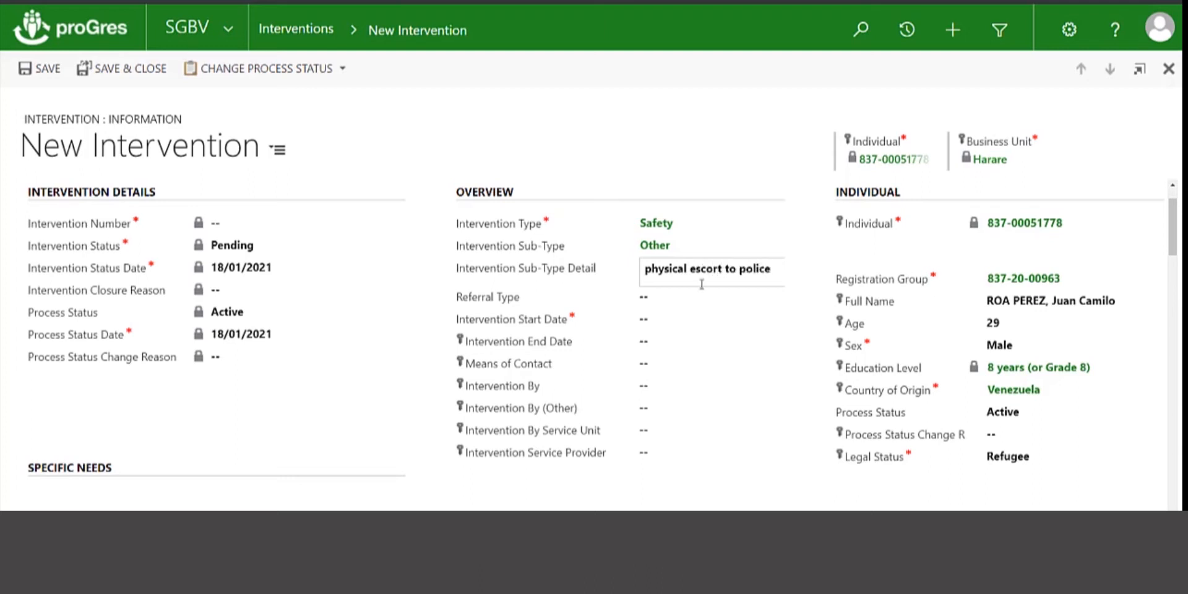
left_click(668, 318)
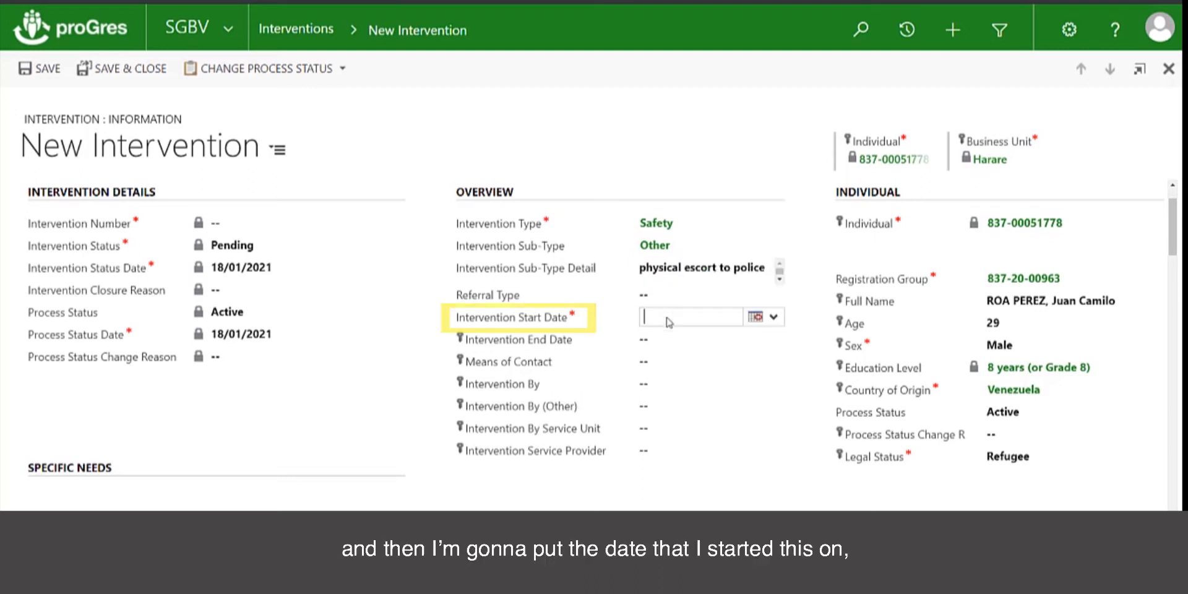
left_click(756, 316)
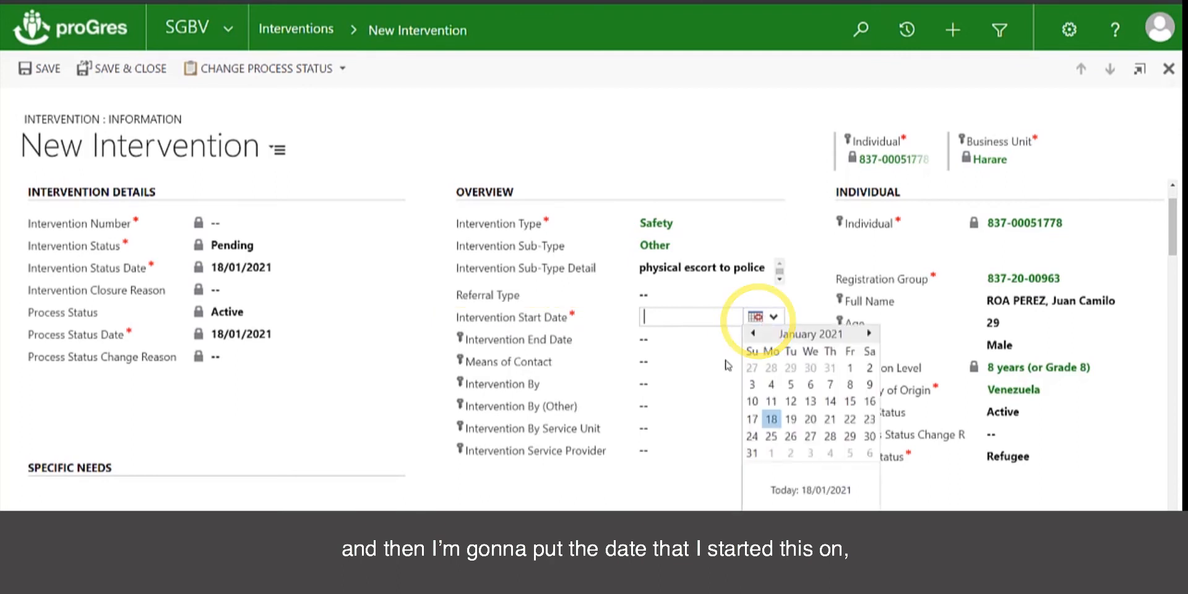
left_click(771, 386)
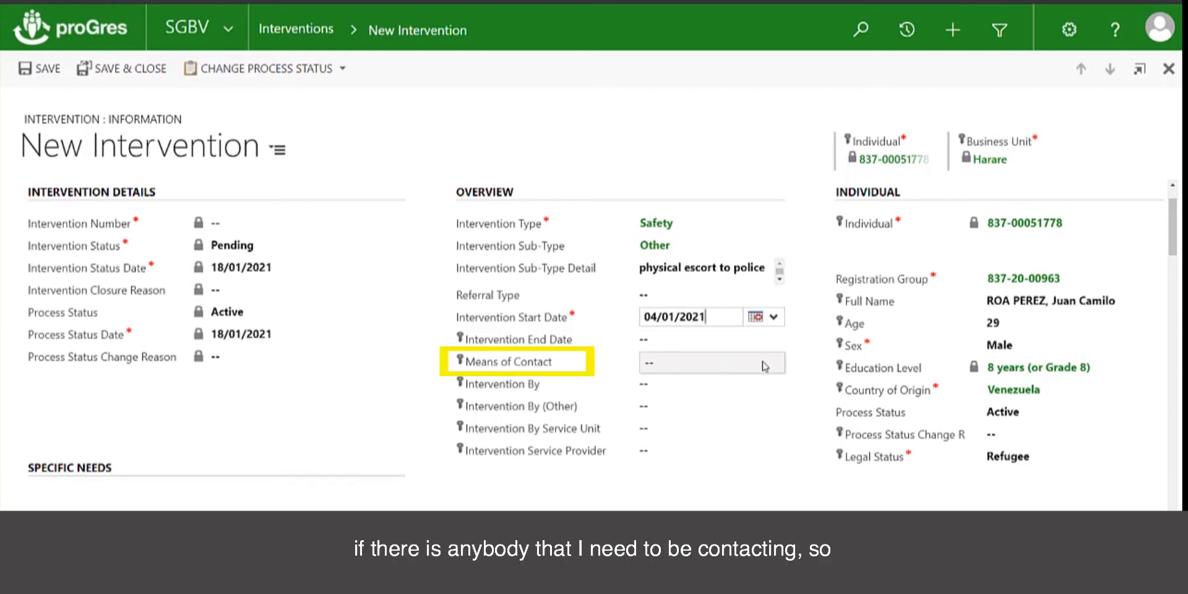
Set Intervention By to the caseworker, leaving Means of Contact unselected
left_click(766, 366)
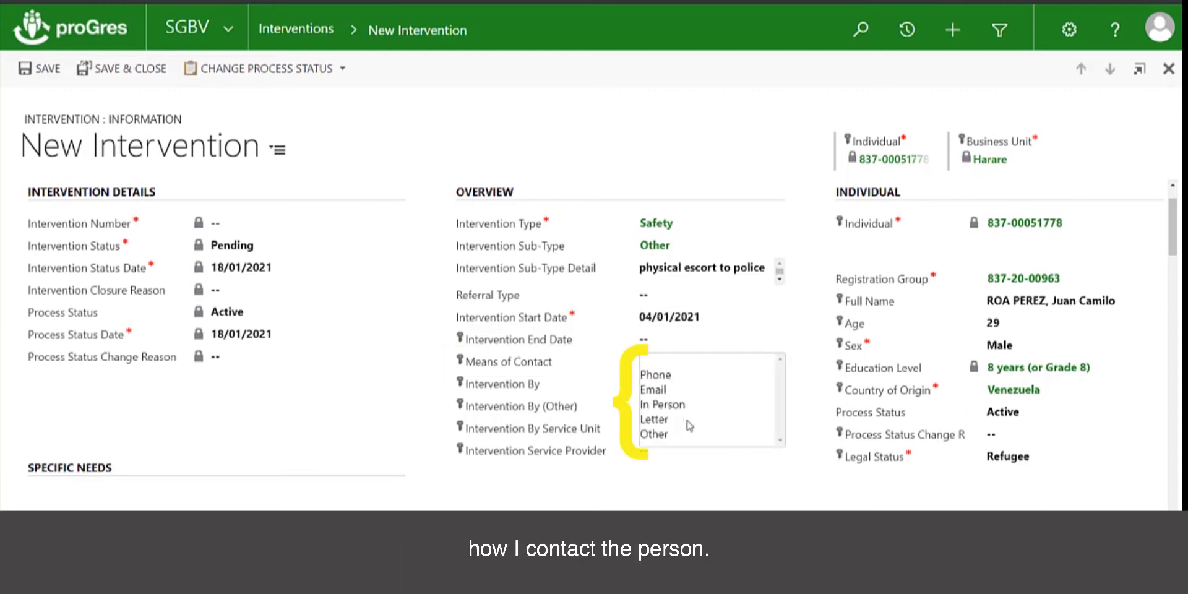
left_click(708, 484)
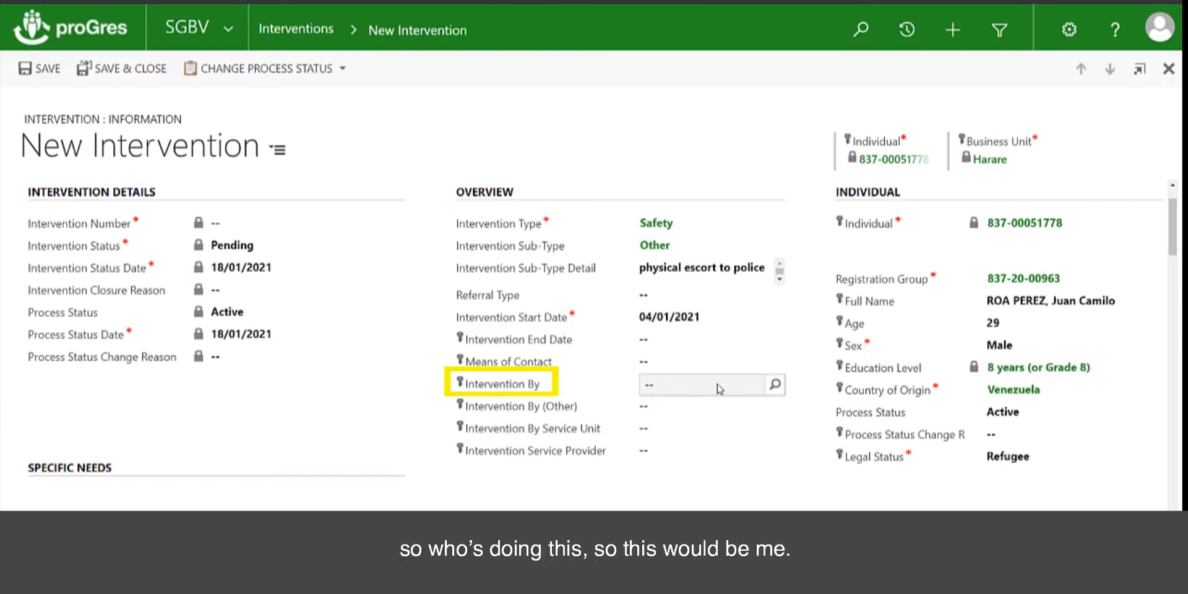
left_click(768, 387)
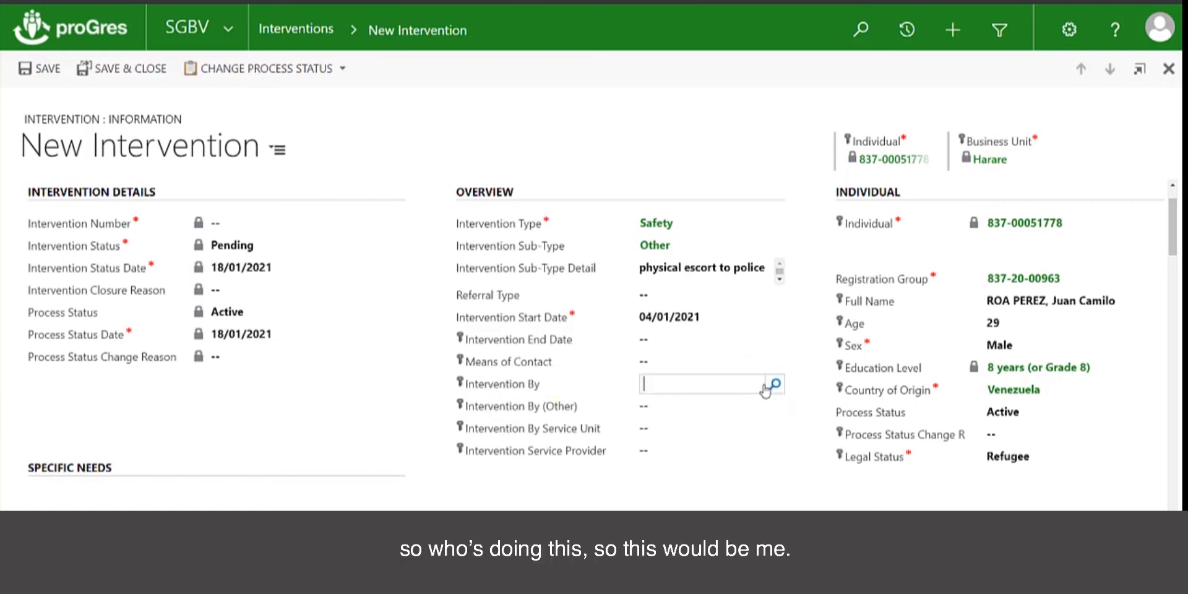
type("m")
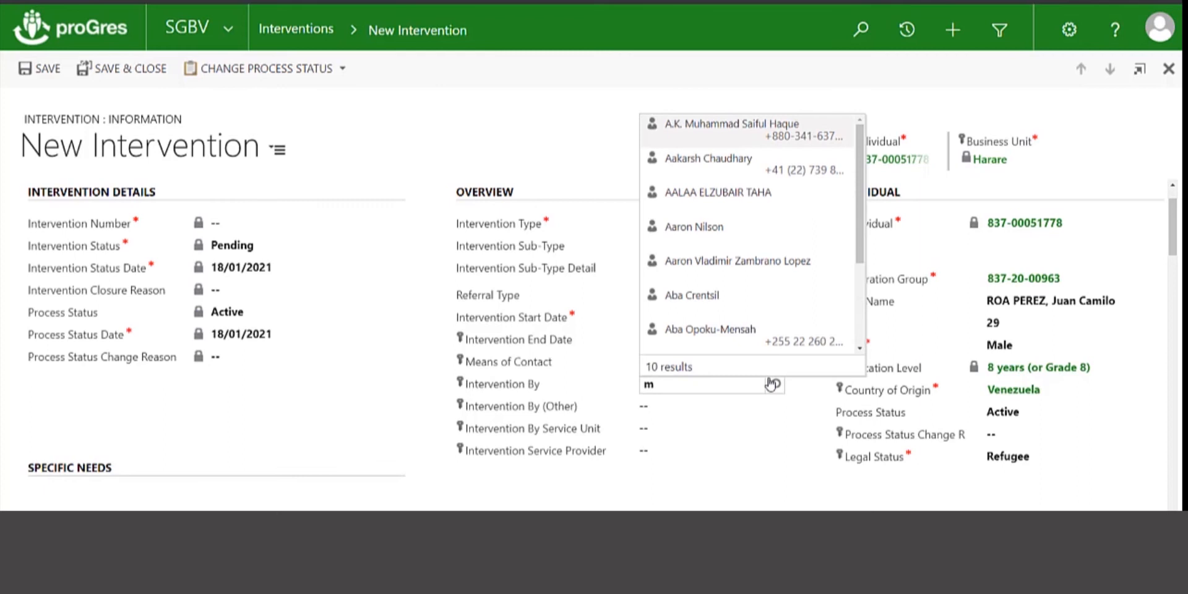
left_click(737, 387)
left_click(775, 384)
left_click(734, 404)
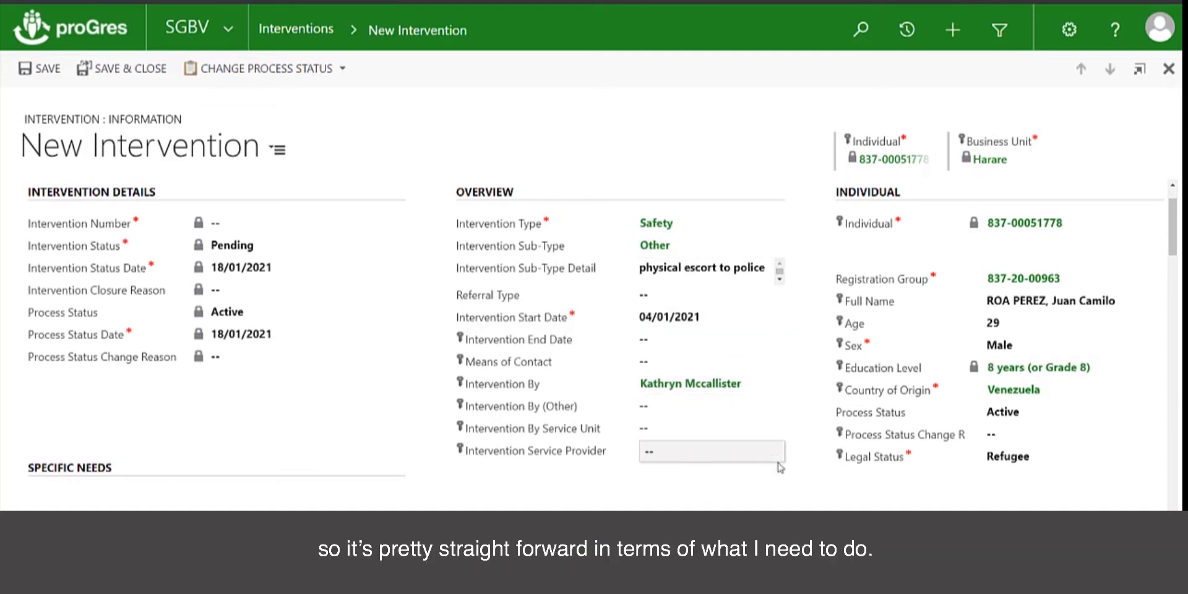
Set the Intervention End Date to 04/01/2021
left_click(686, 338)
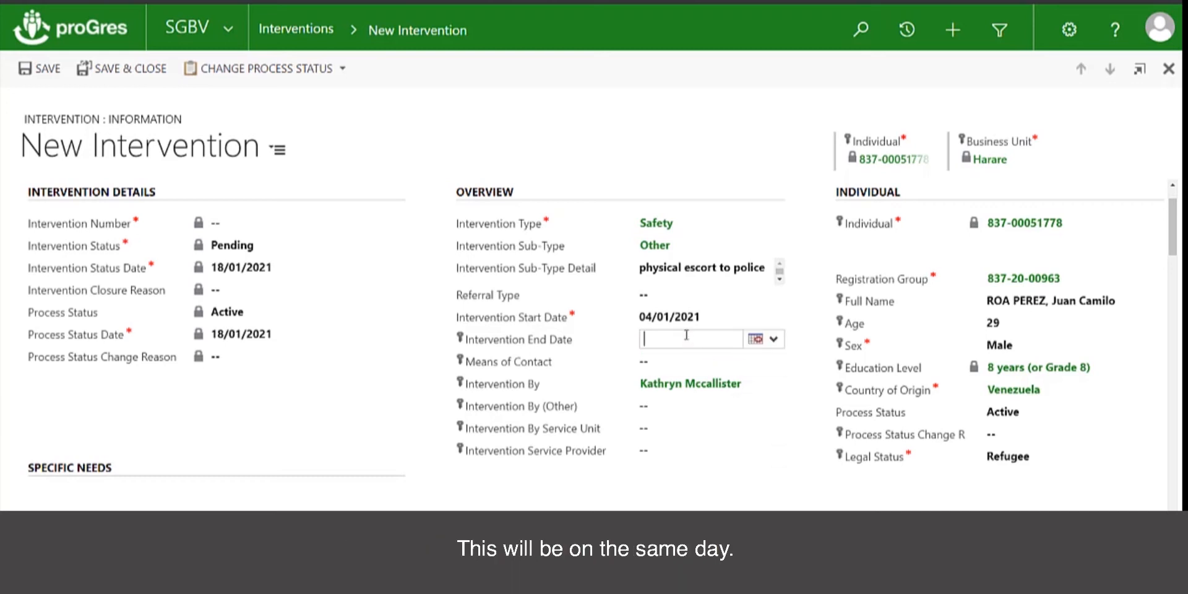
left_click(762, 340)
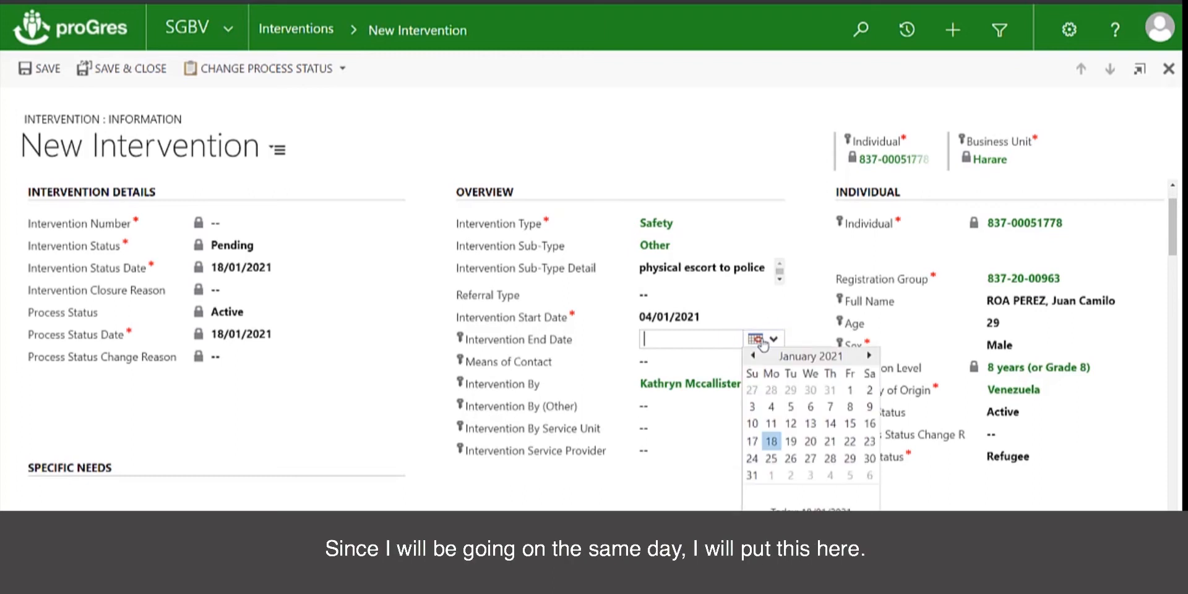
left_click(772, 408)
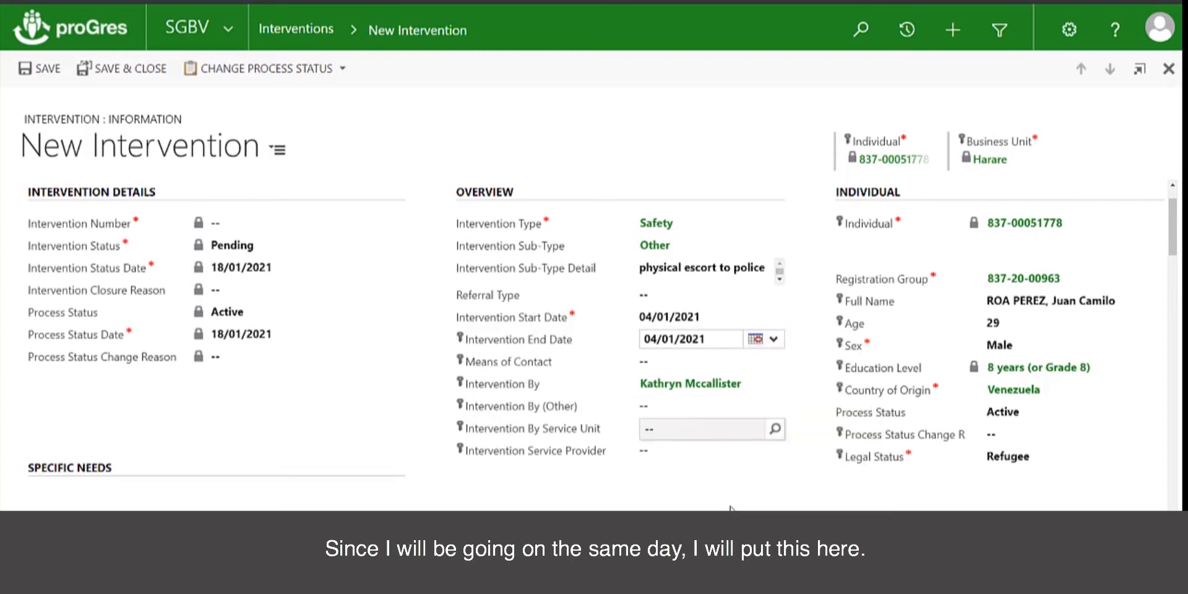
scroll(680, 507, "down", 10)
scroll(678, 507, "up", 4)
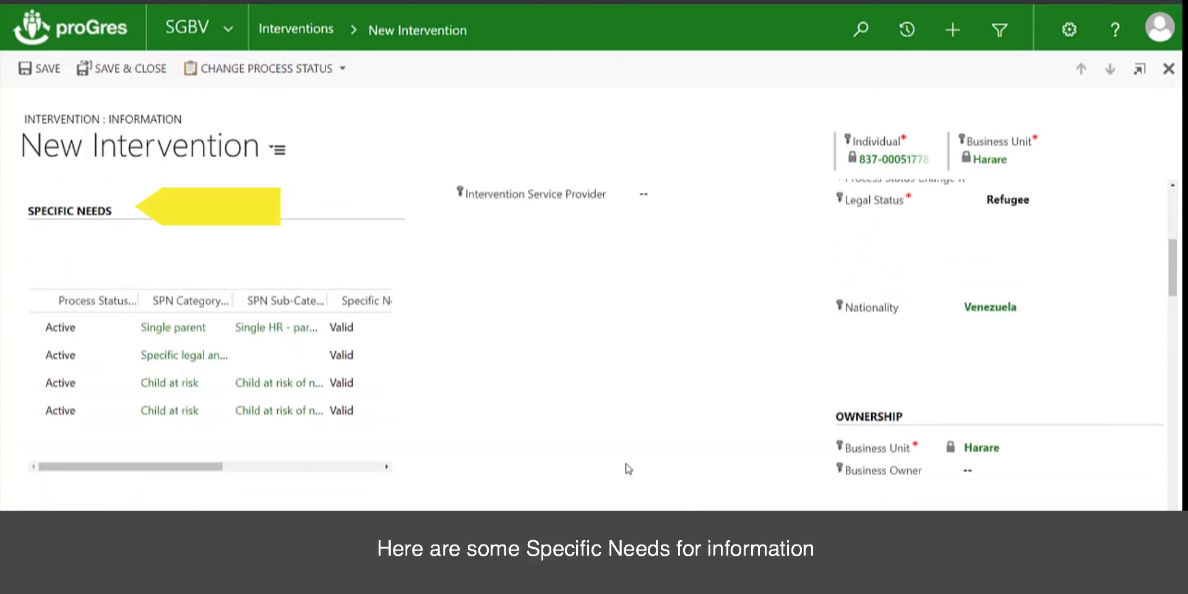
scroll(627, 468, "down", 5)
Describe the plan to escort the survivor to police station number 1, including any follow-up visits
left_click(518, 420)
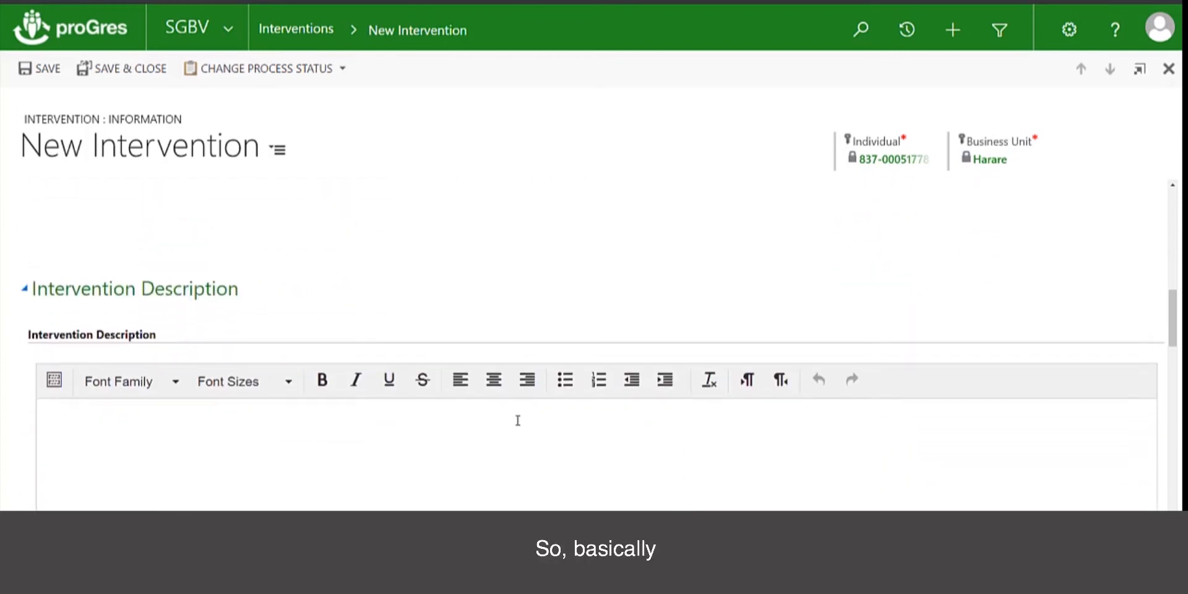
type("will esco")
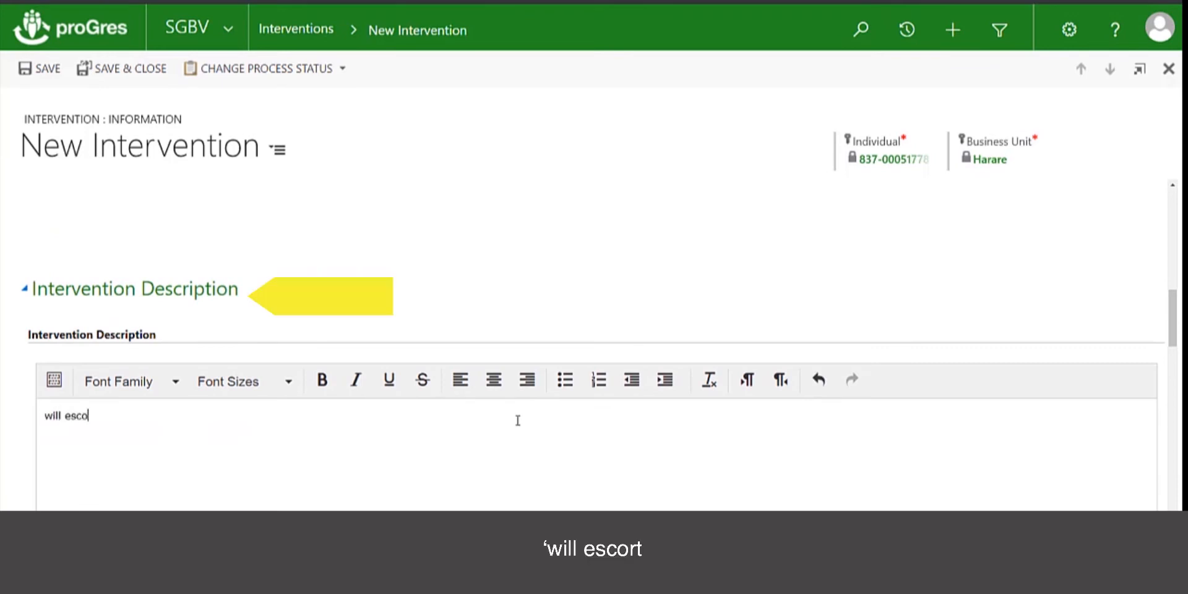
type("rt the ")
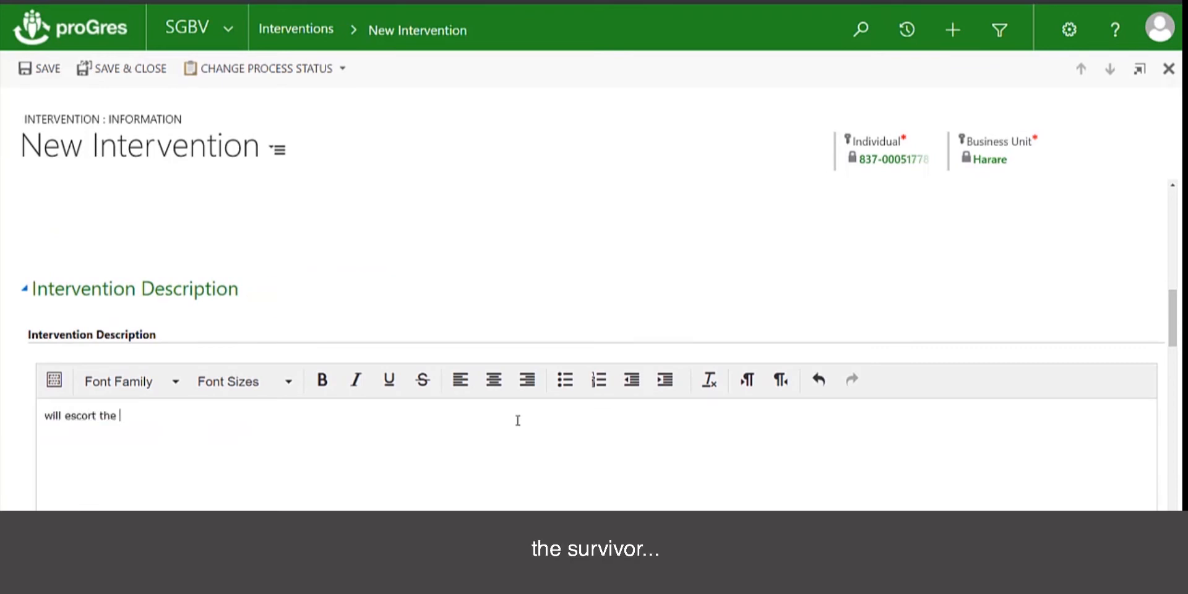
type("sur")
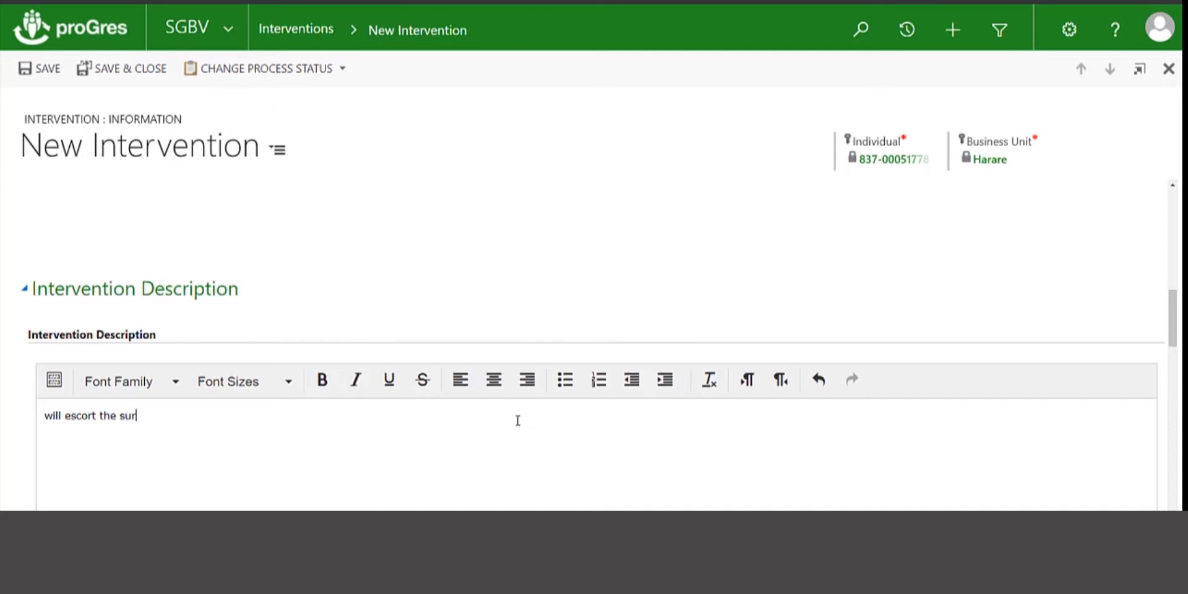
type("vivor to the polic")
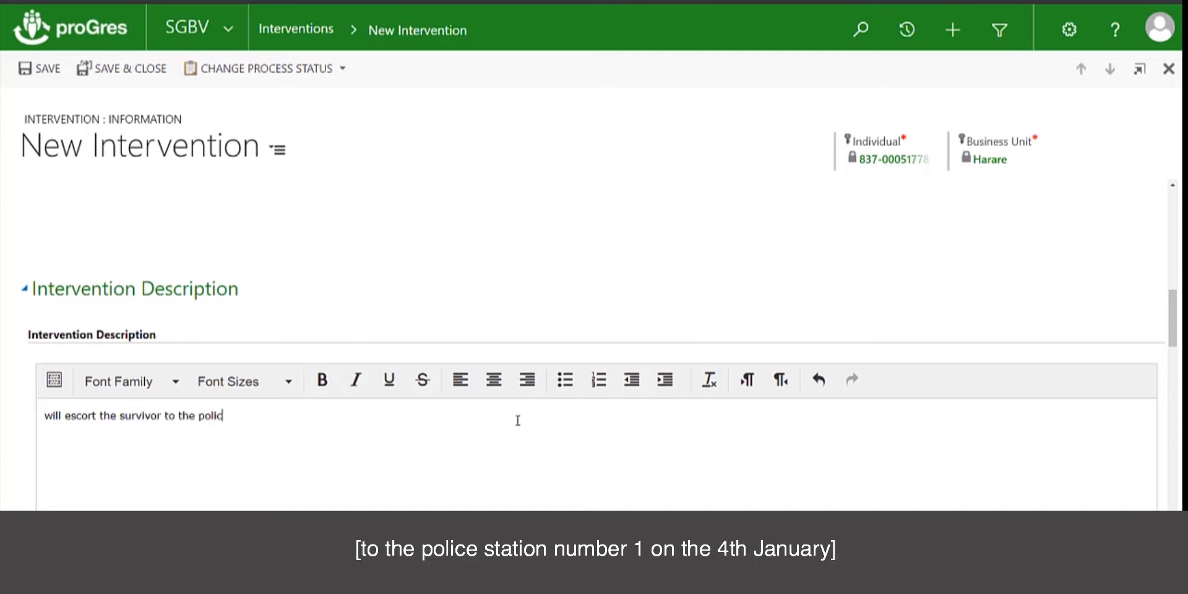
type("e station number 1 on the 4th january")
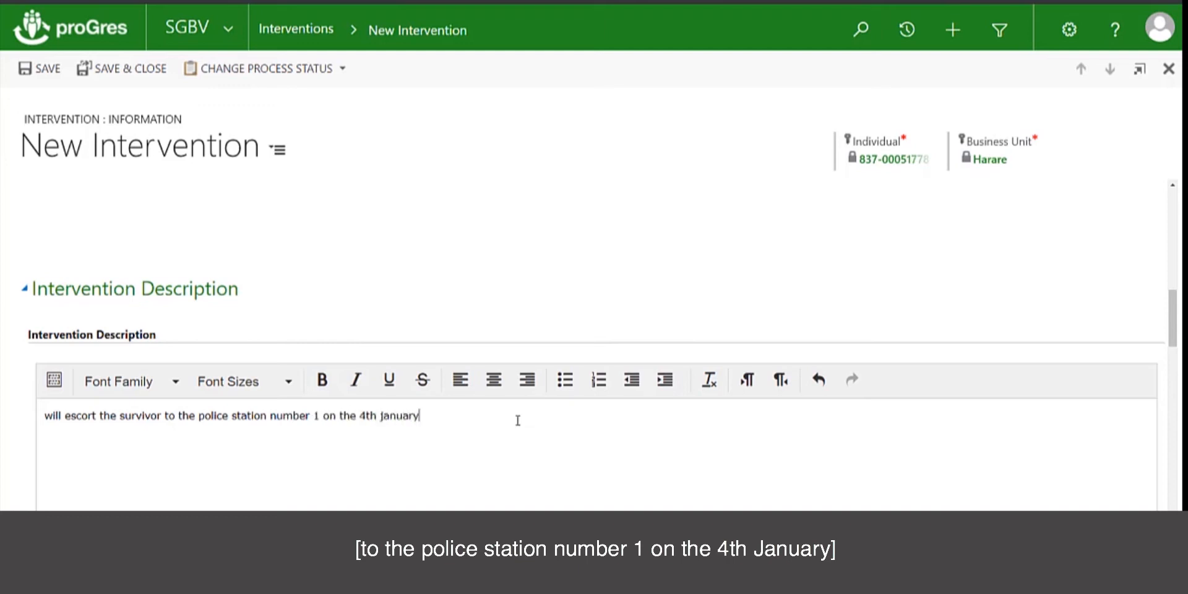
type(".  Will ")
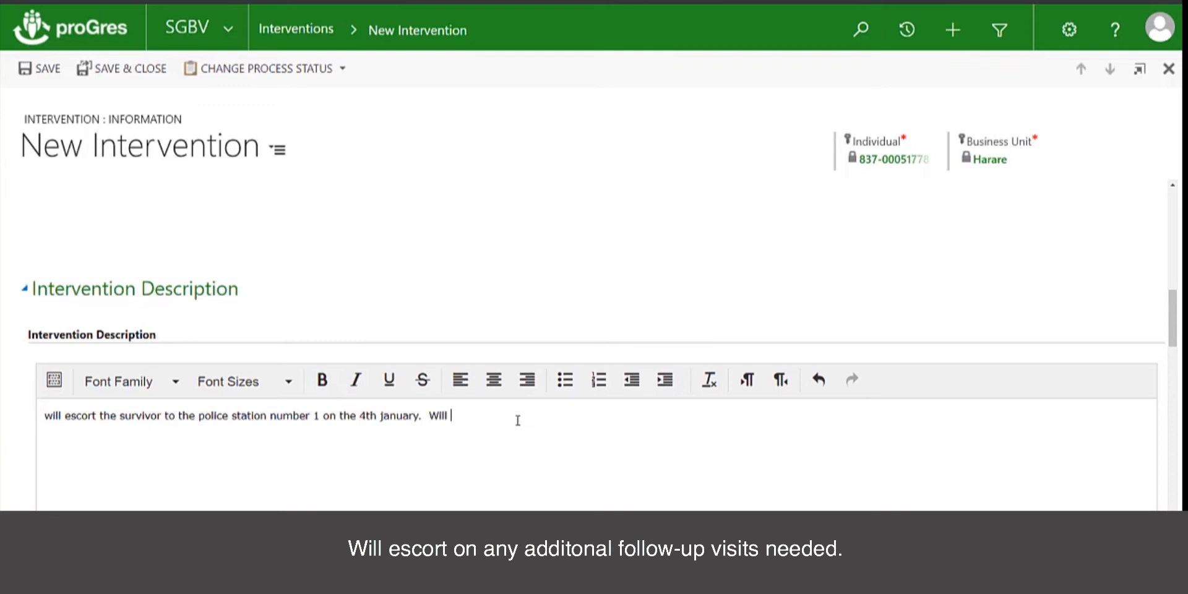
type("escort on any additional follow-up visits needed.")
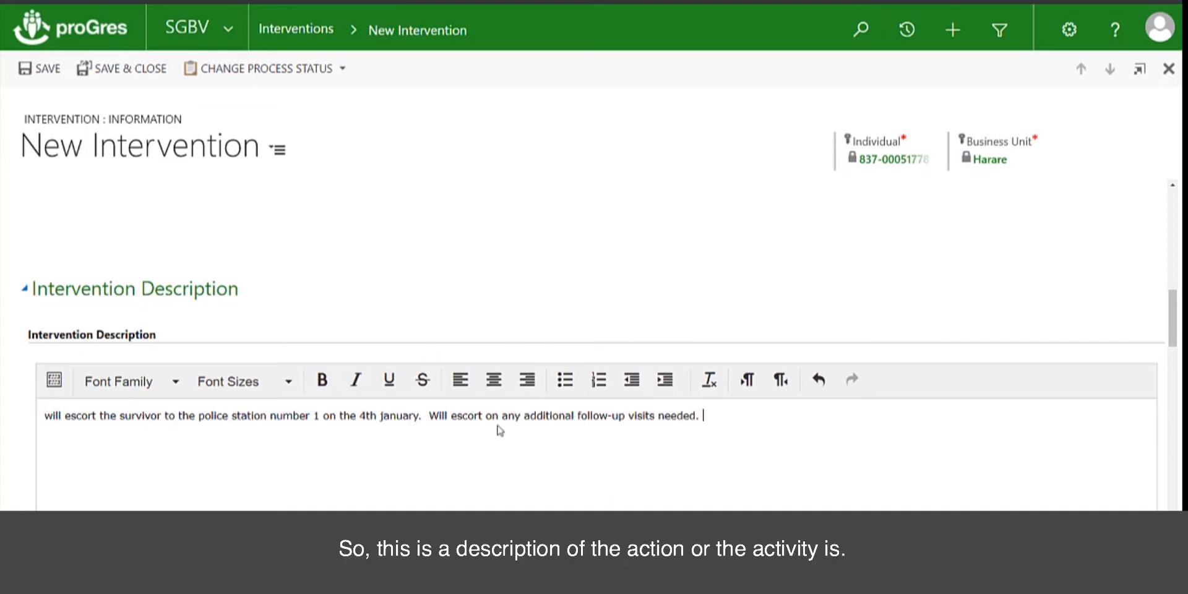
scroll(493, 429, "down", 1)
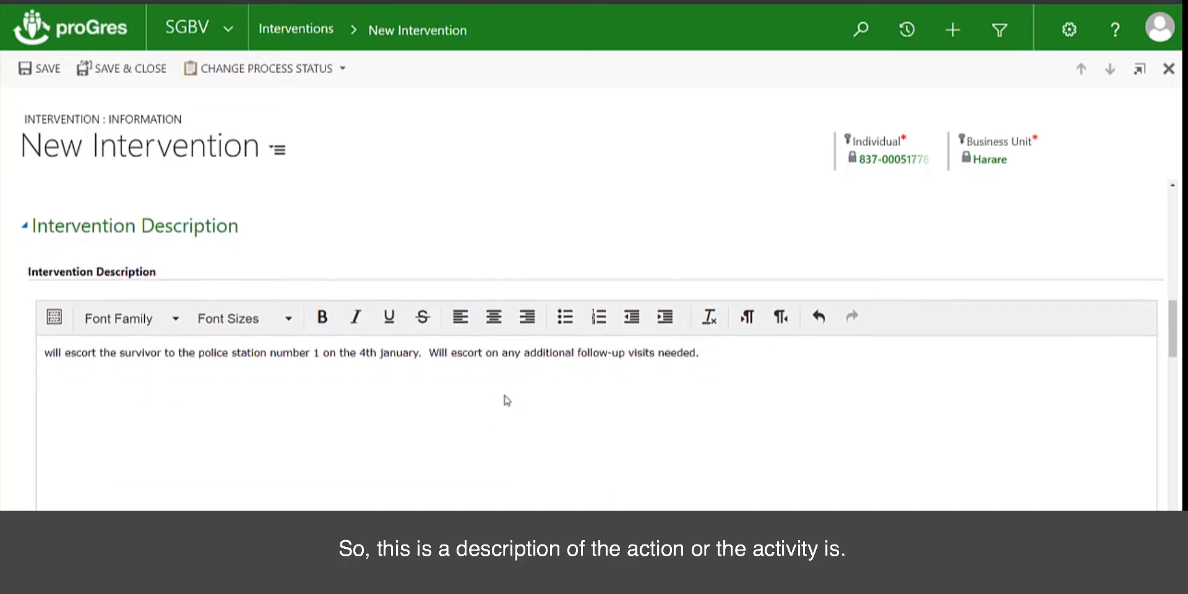
scroll(490, 370, "down", 5)
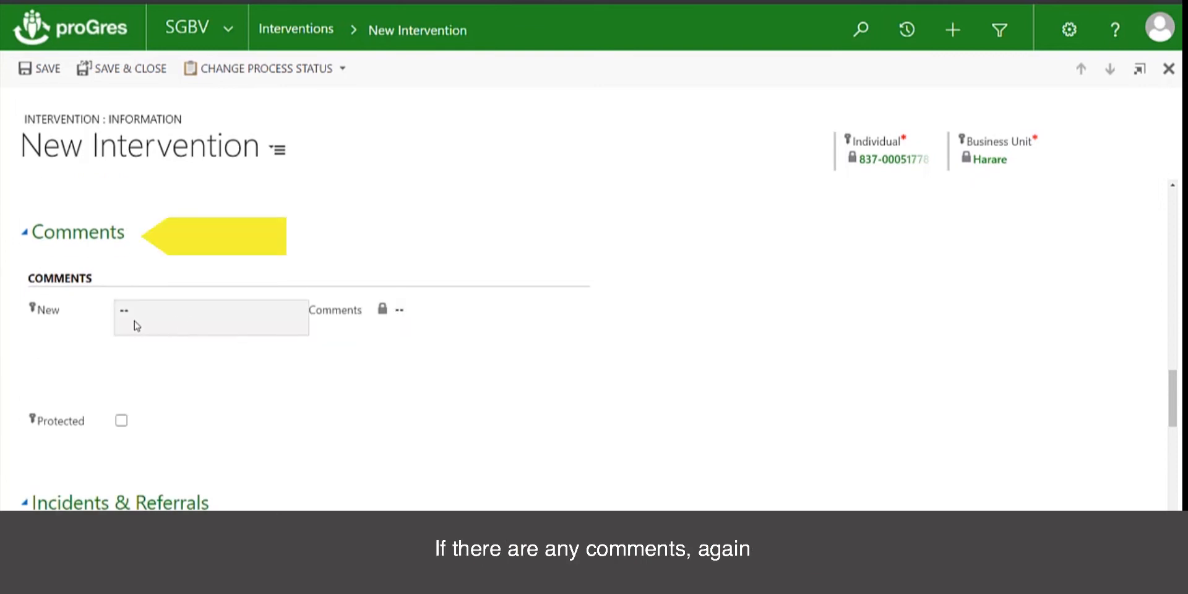
scroll(408, 270, "up", 4)
scroll(409, 271, "up", 1)
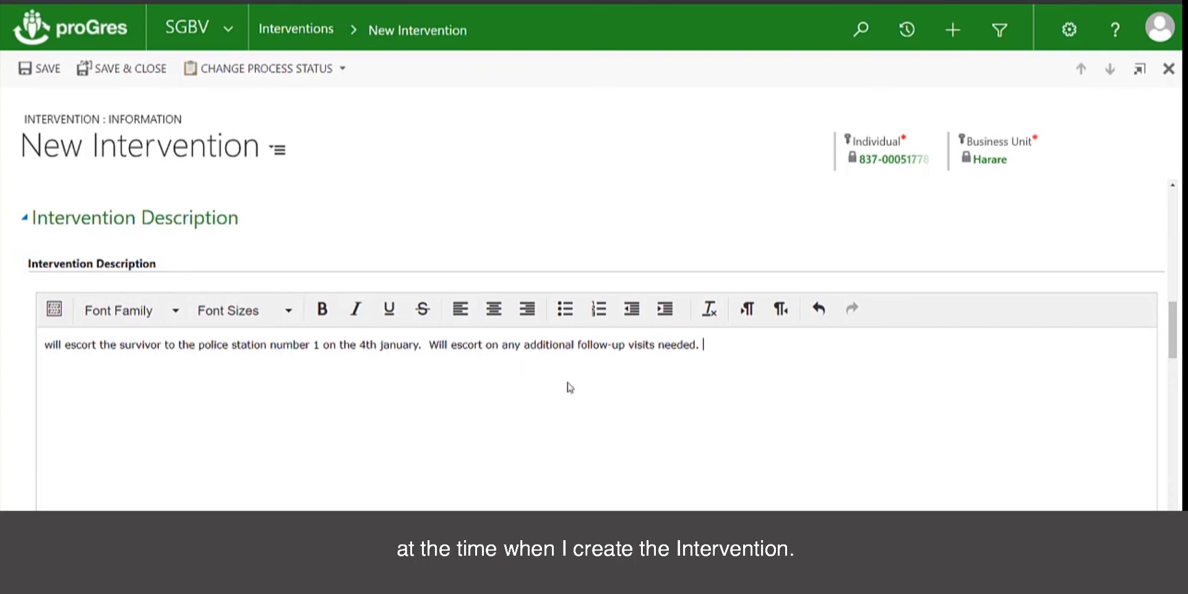
scroll(570, 387, "down", 4)
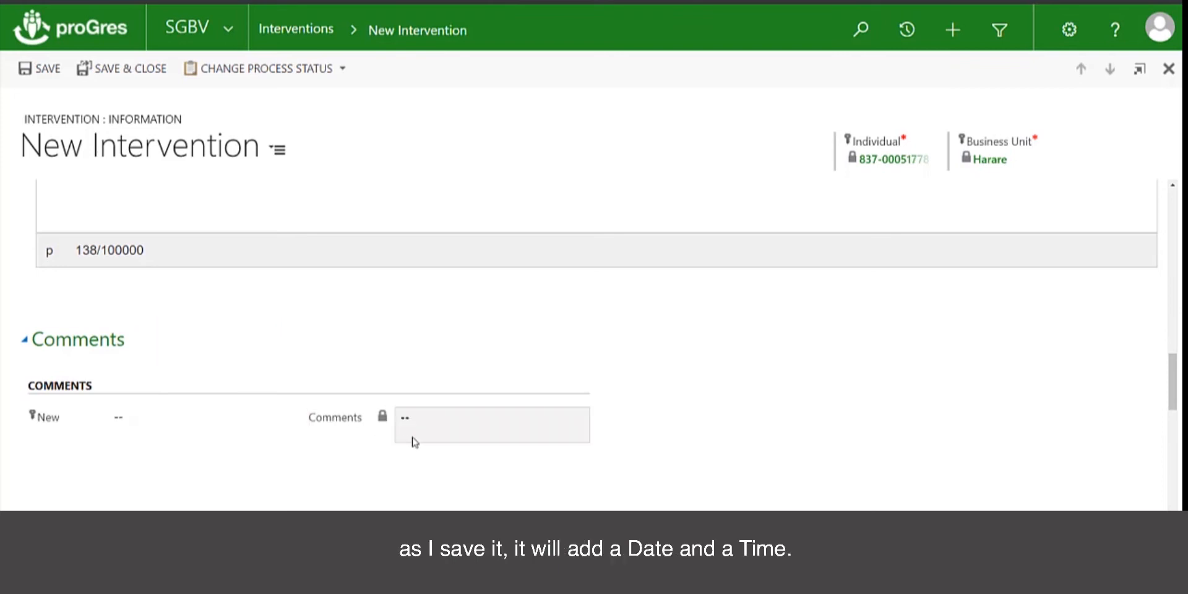
scroll(212, 462, "down", 4)
scroll(212, 463, "down", 3)
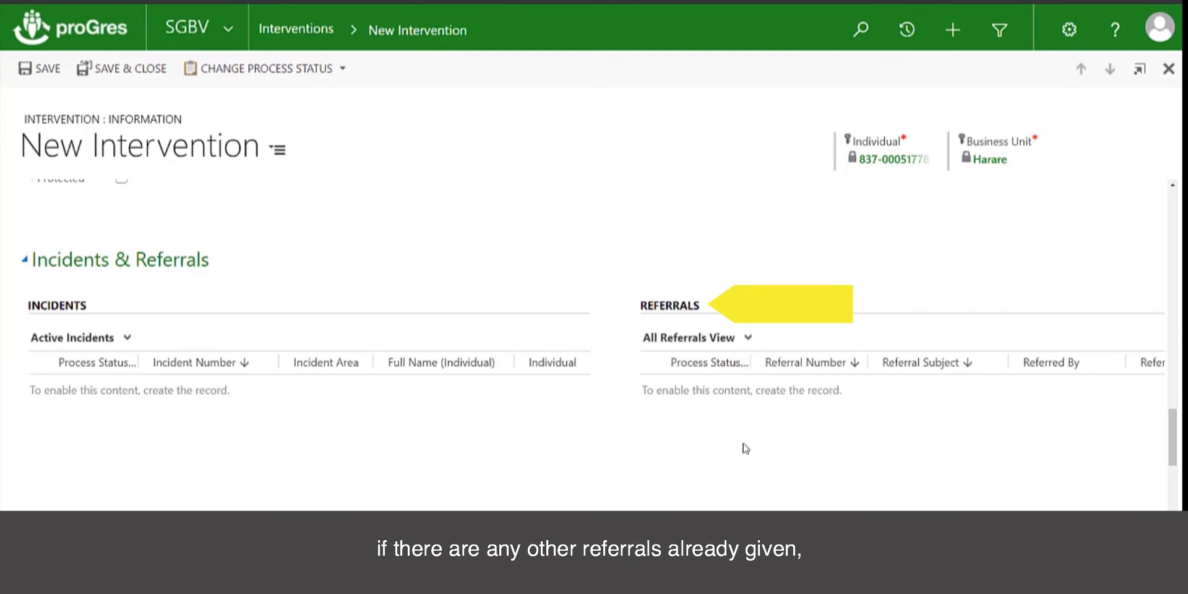
scroll(733, 405, "down", 1)
scroll(733, 405, "down", 5)
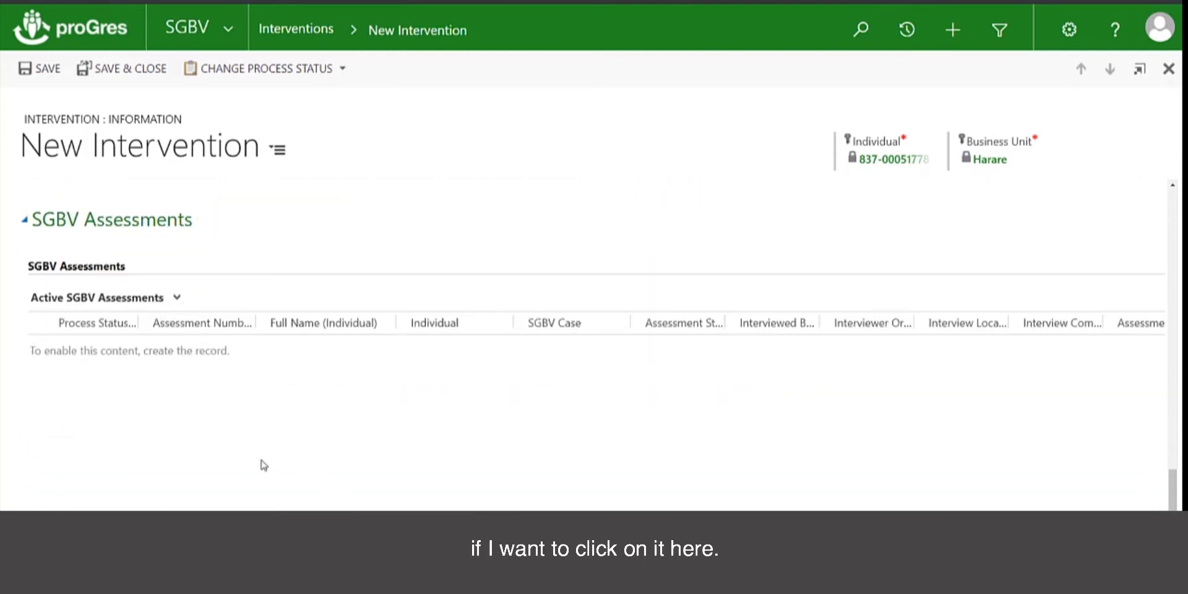
scroll(263, 466, "up", 5)
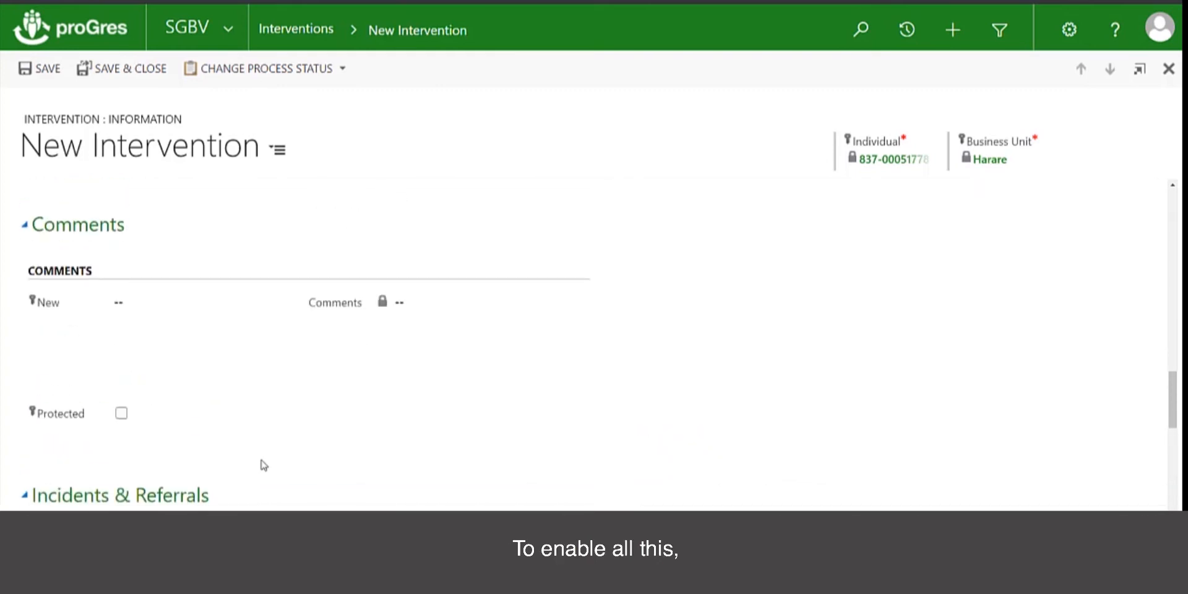
scroll(264, 466, "up", 10)
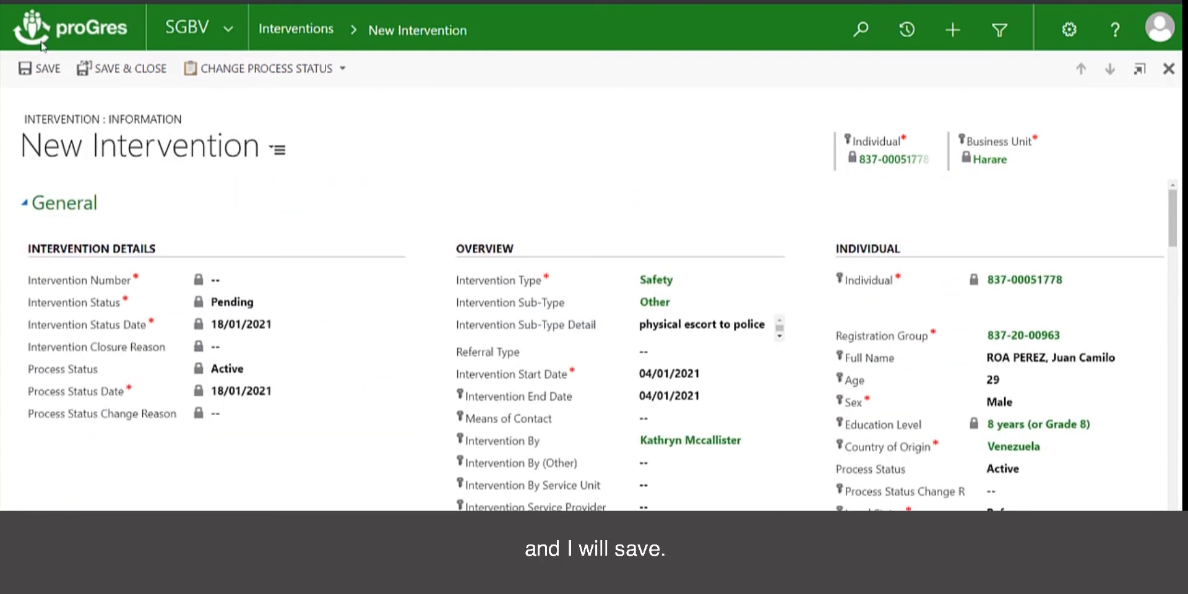
left_click(32, 70)
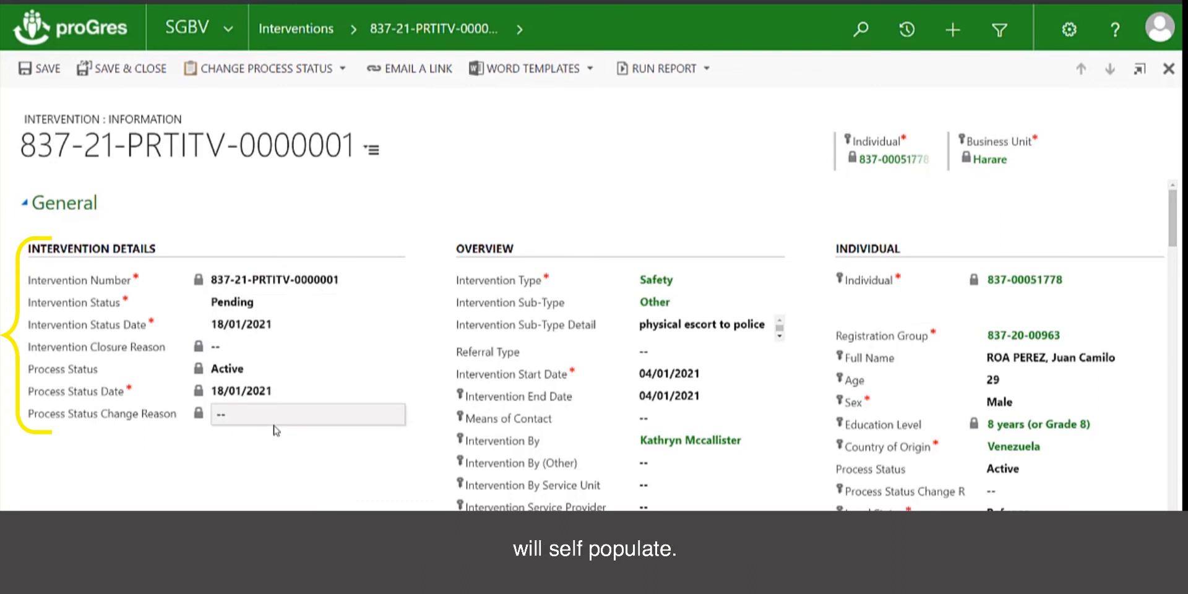
Change the intervention status from Pending to Ongoing with status date 05/01/2021
left_click(282, 308)
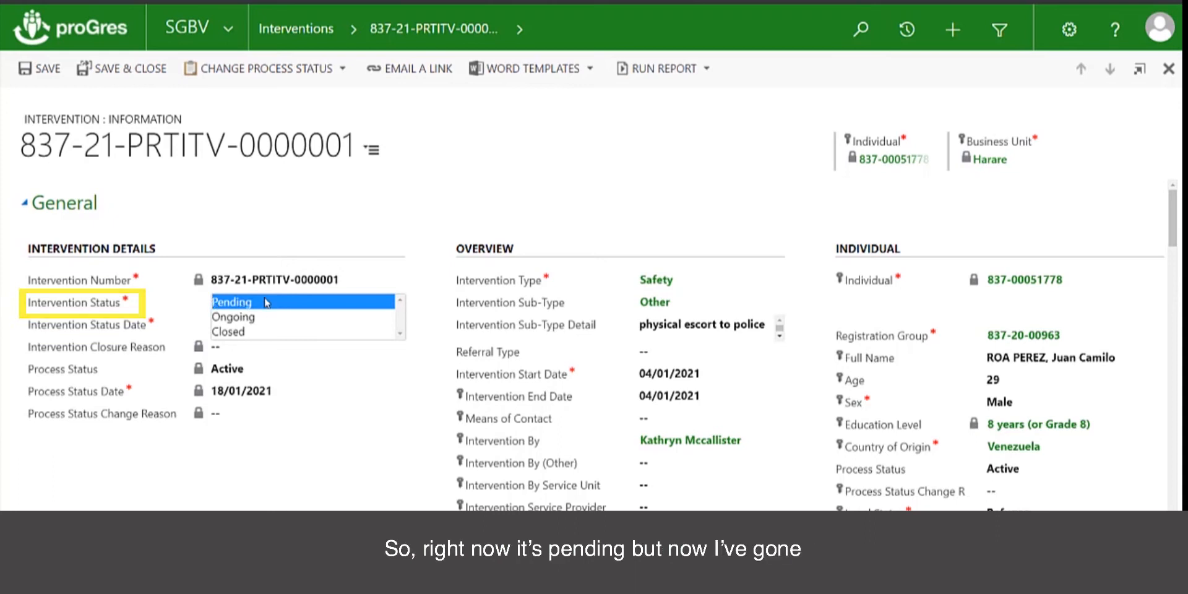
left_click(266, 318)
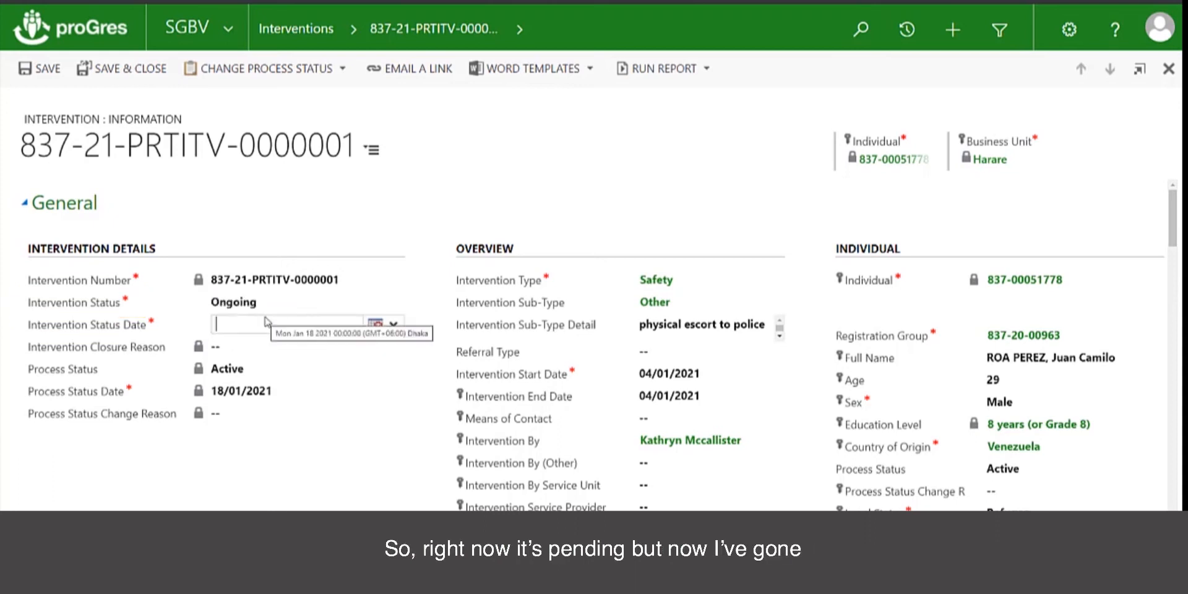
left_click(376, 325)
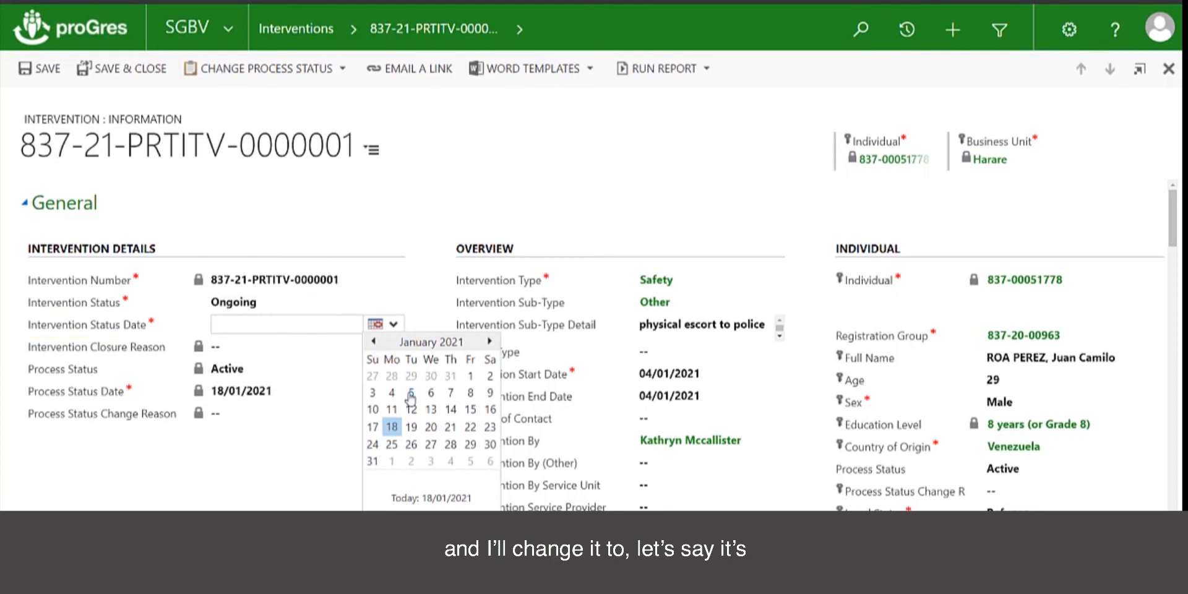
left_click(411, 394)
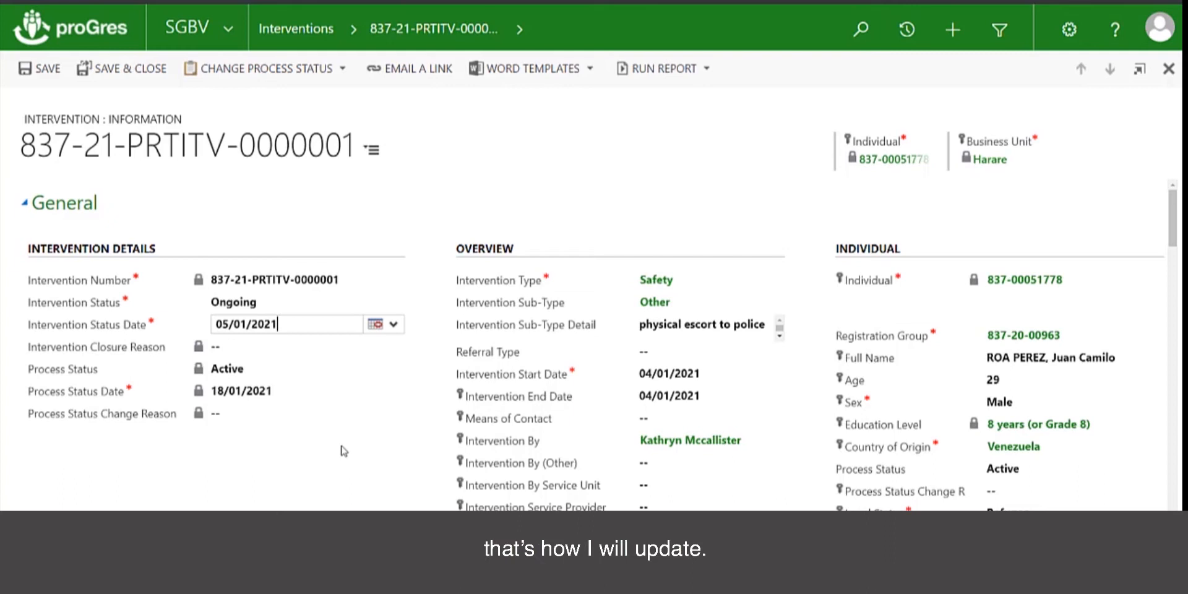
Add and save the comment 'New police appointment made for the 8th. will accompany again.', then close the record
scroll(631, 466, "down", 3)
scroll(630, 465, "down", 10)
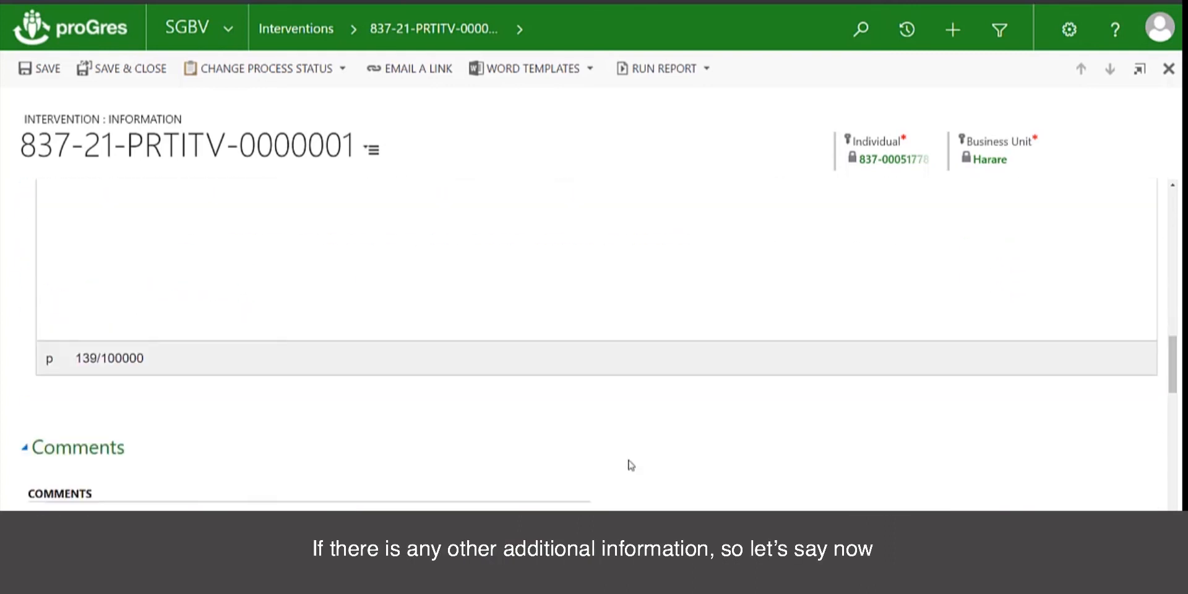
scroll(630, 465, "down", 2)
left_click(187, 417)
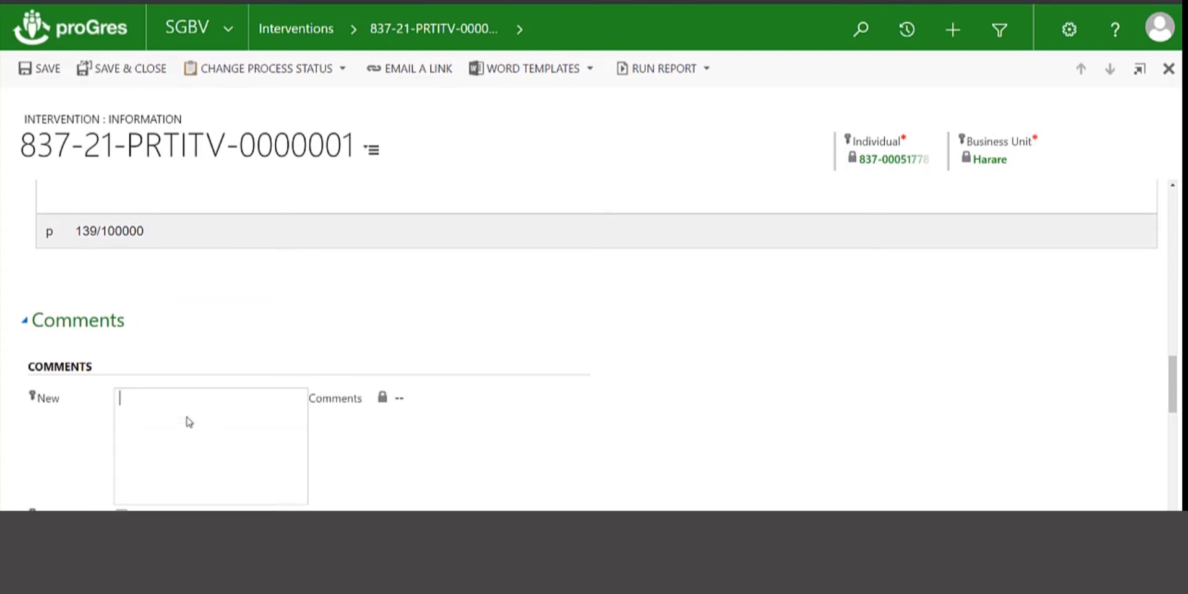
type("New police app")
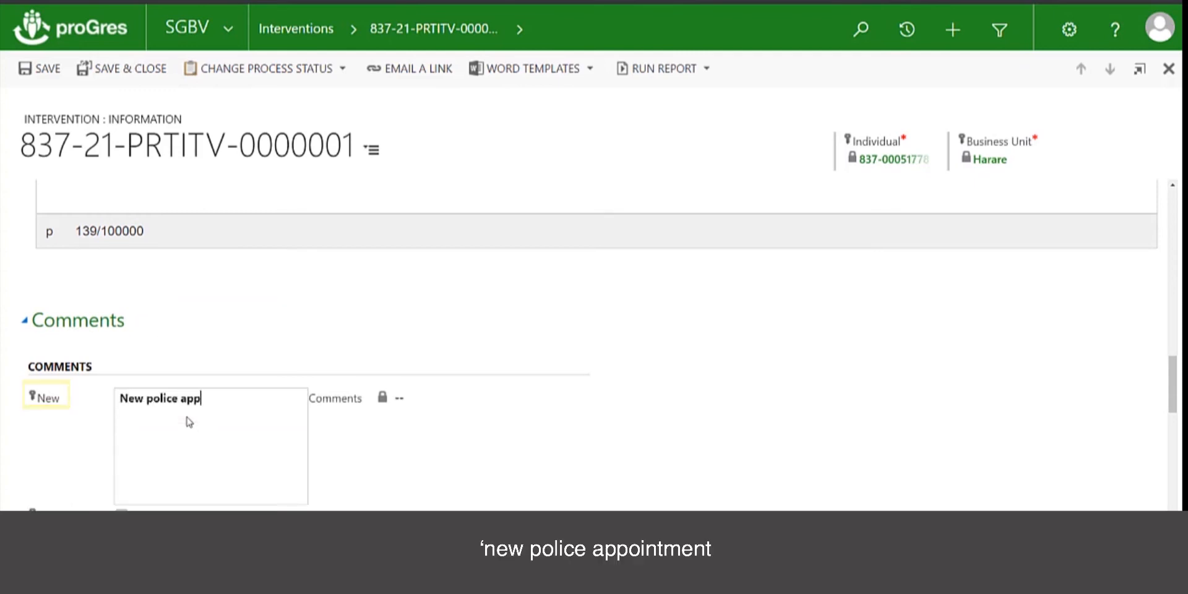
type("ointment made")
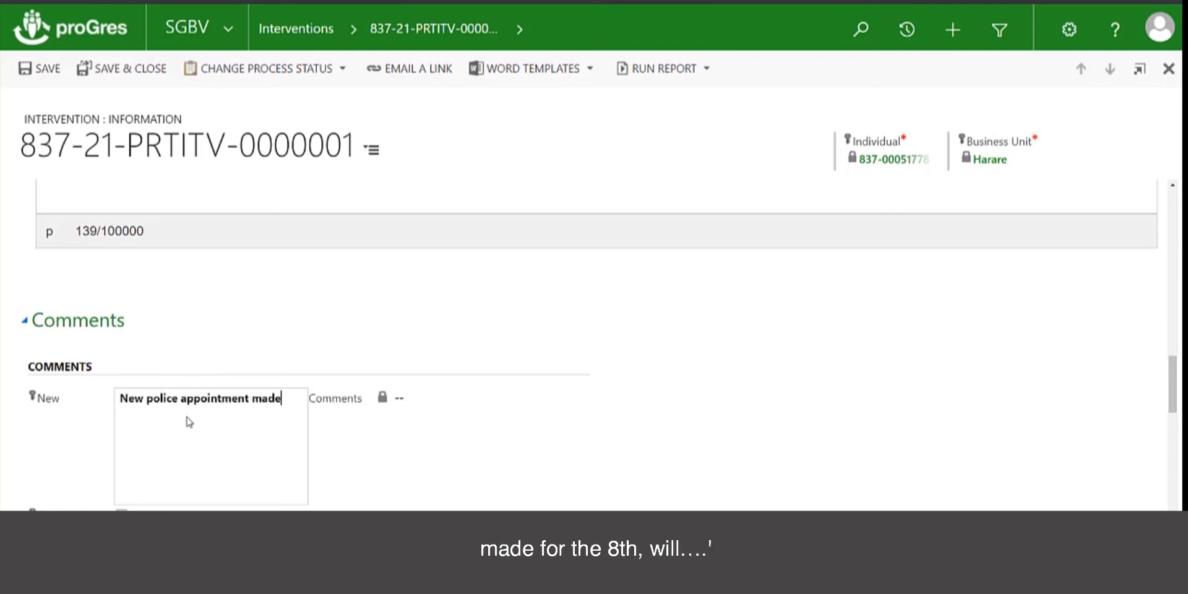
type(" for the 8th. will accompany aga")
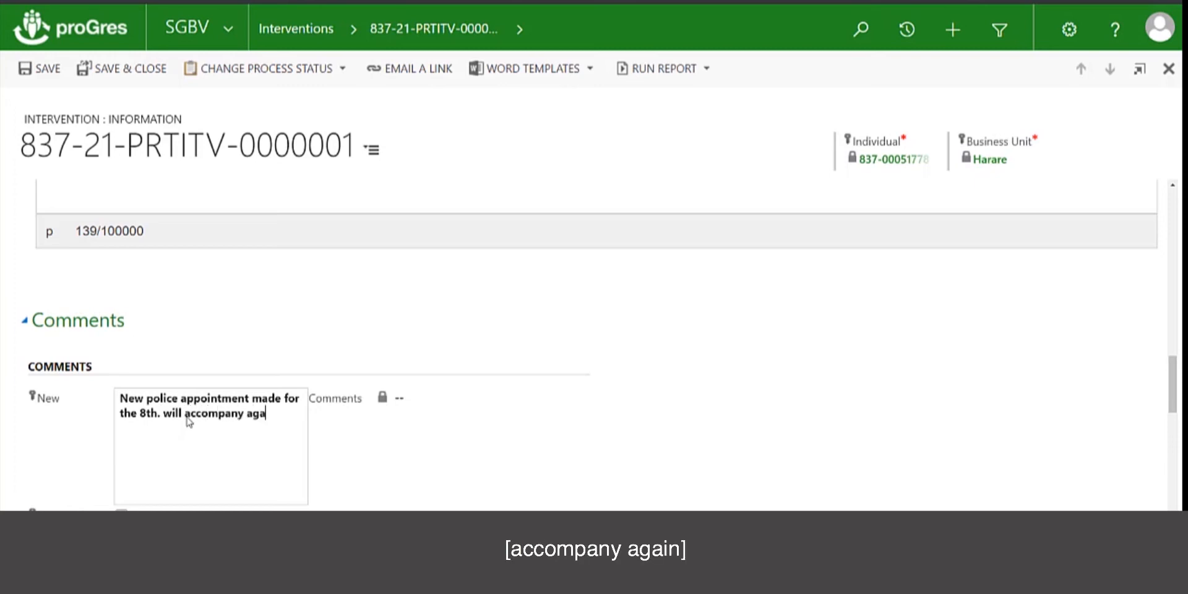
type("in.")
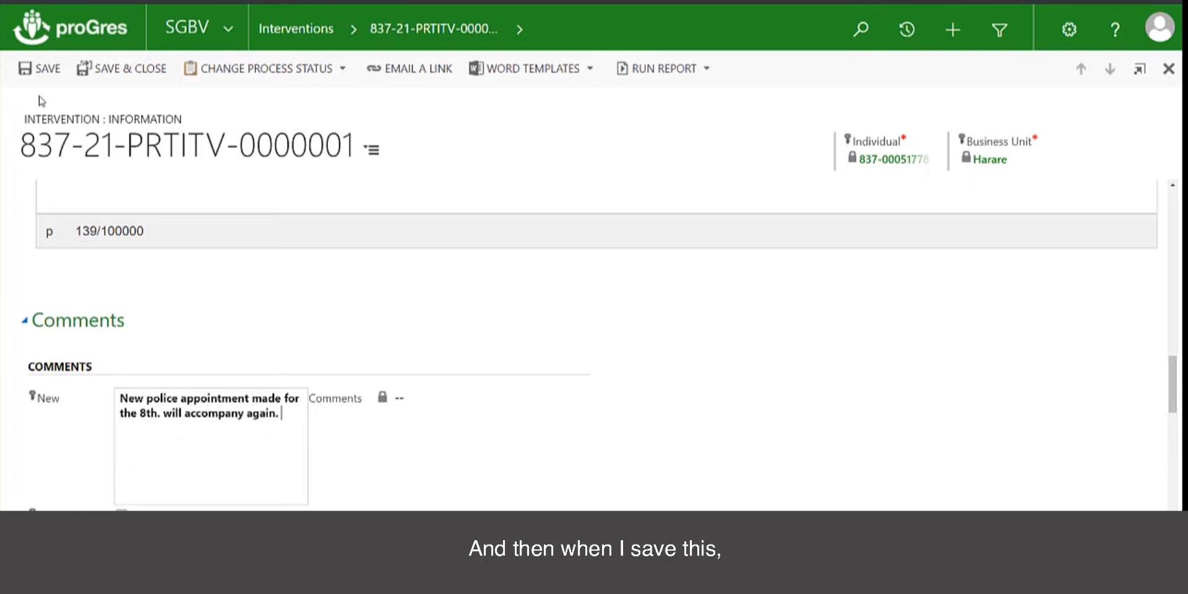
left_click(44, 69)
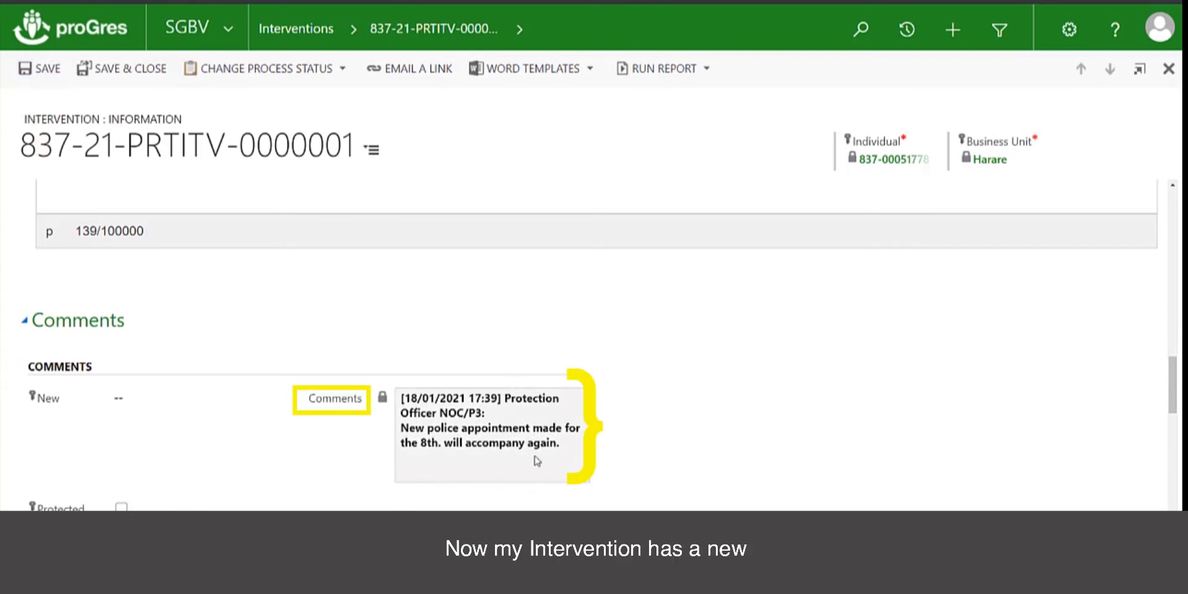
scroll(329, 287, "up", 15)
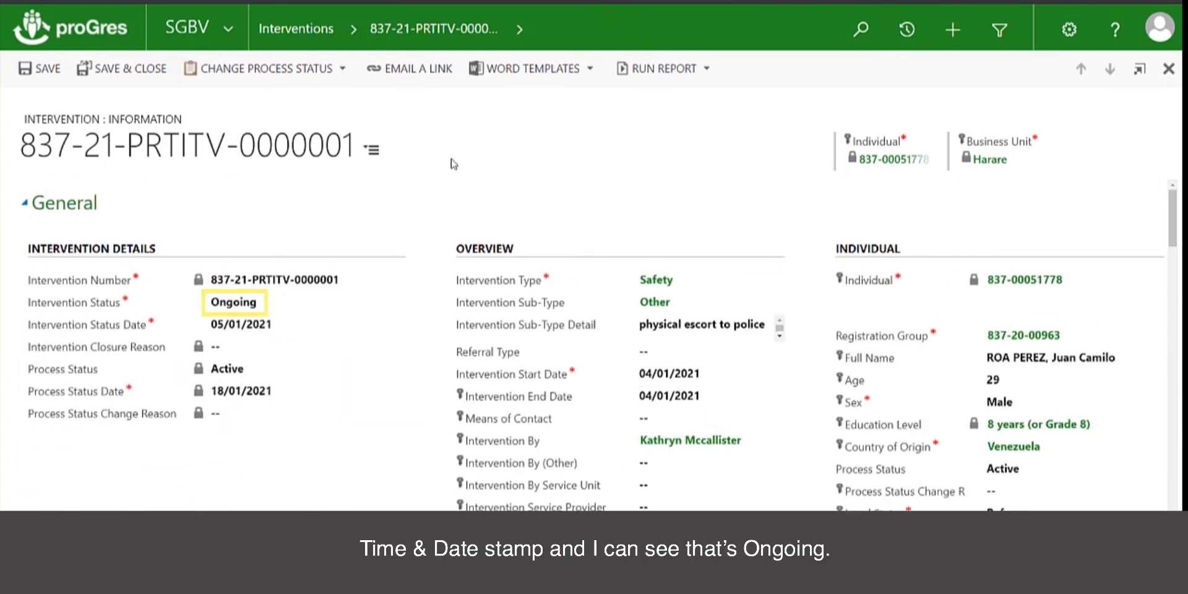
left_click(131, 70)
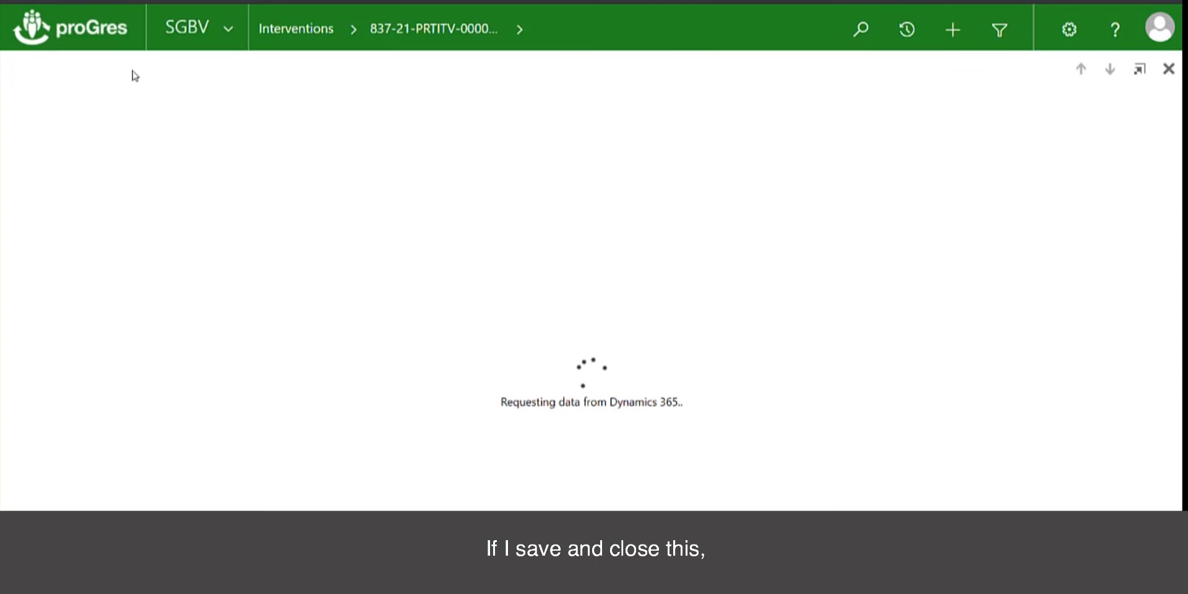
scroll(405, 300, "down", 15)
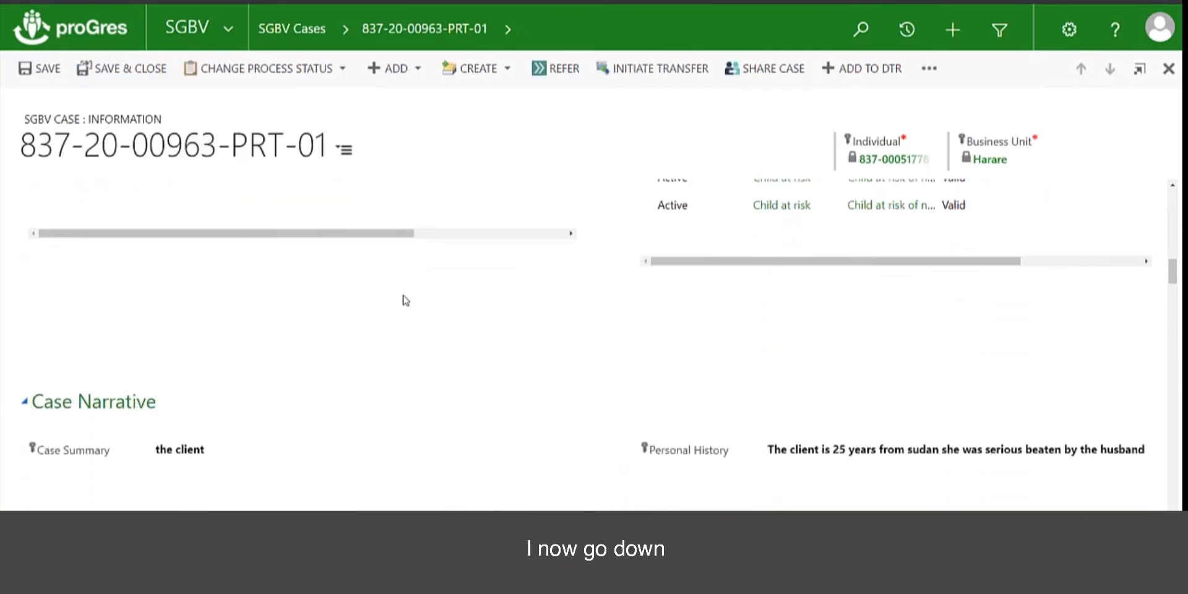
scroll(405, 300, "down", 10)
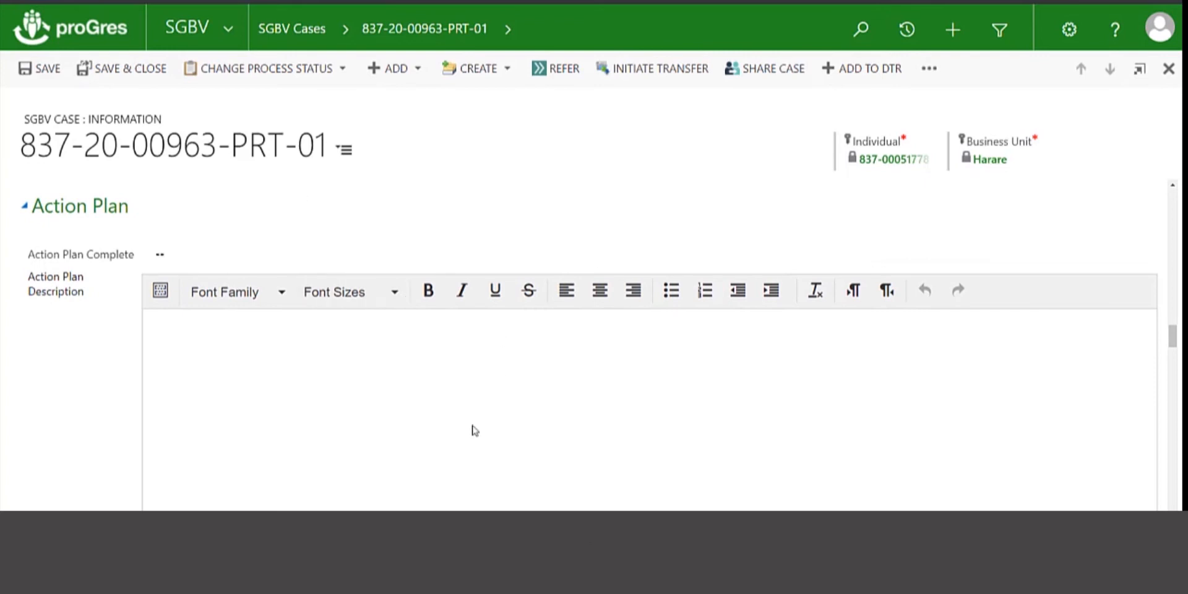
scroll(458, 414, "down", 5)
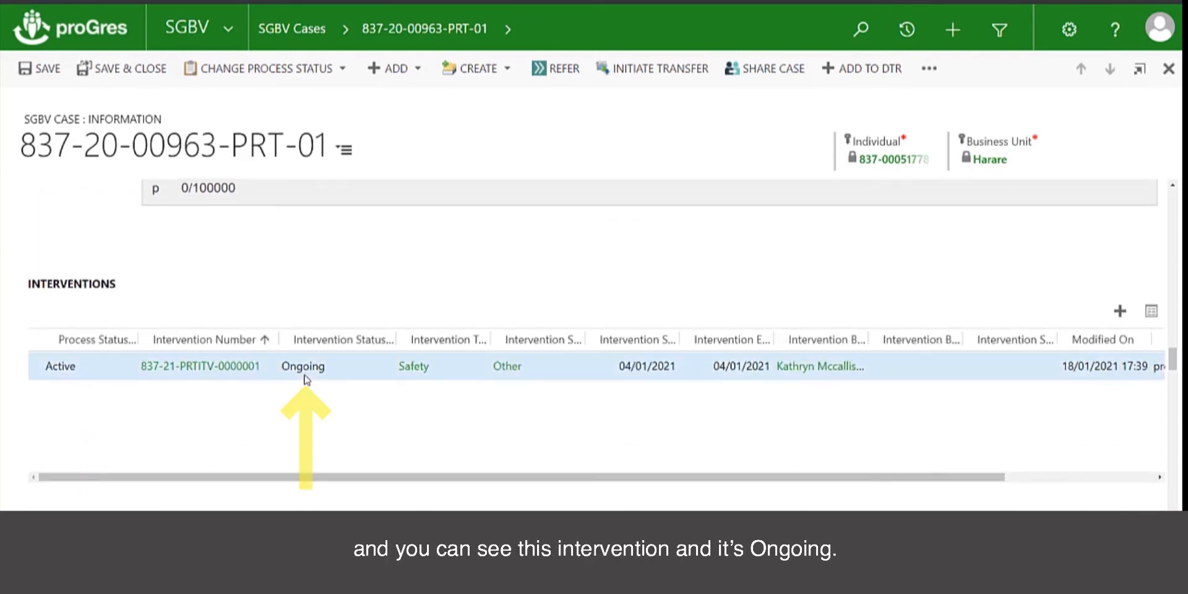
left_click(1122, 314)
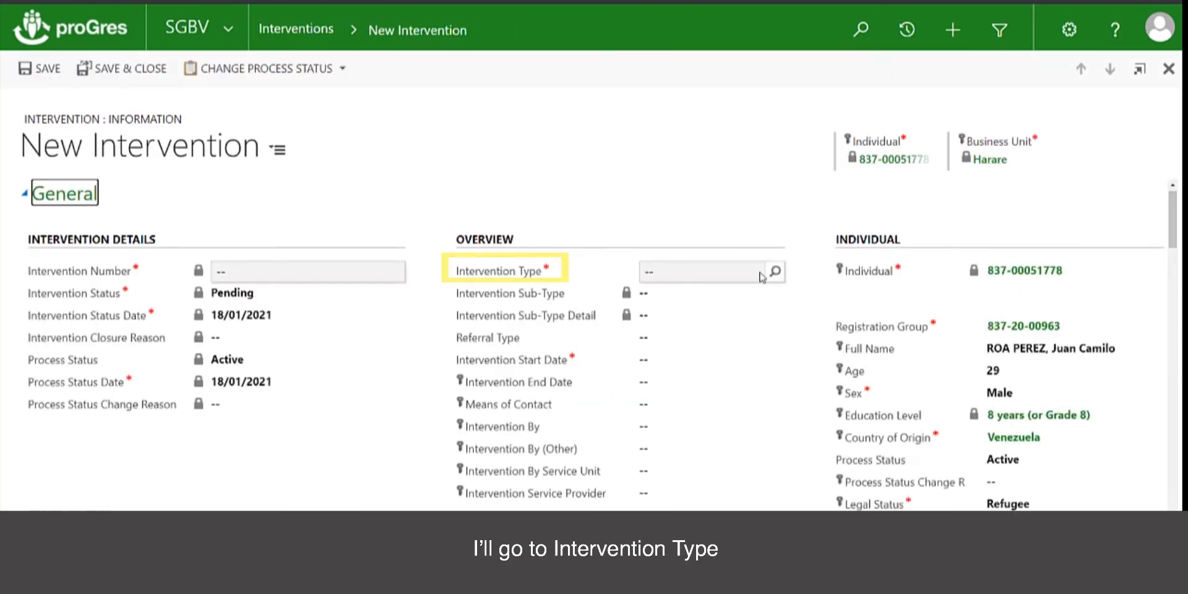
Set the Intervention Type to Safety and the Sub-Type to Safety plan
left_click(736, 272)
type("saf")
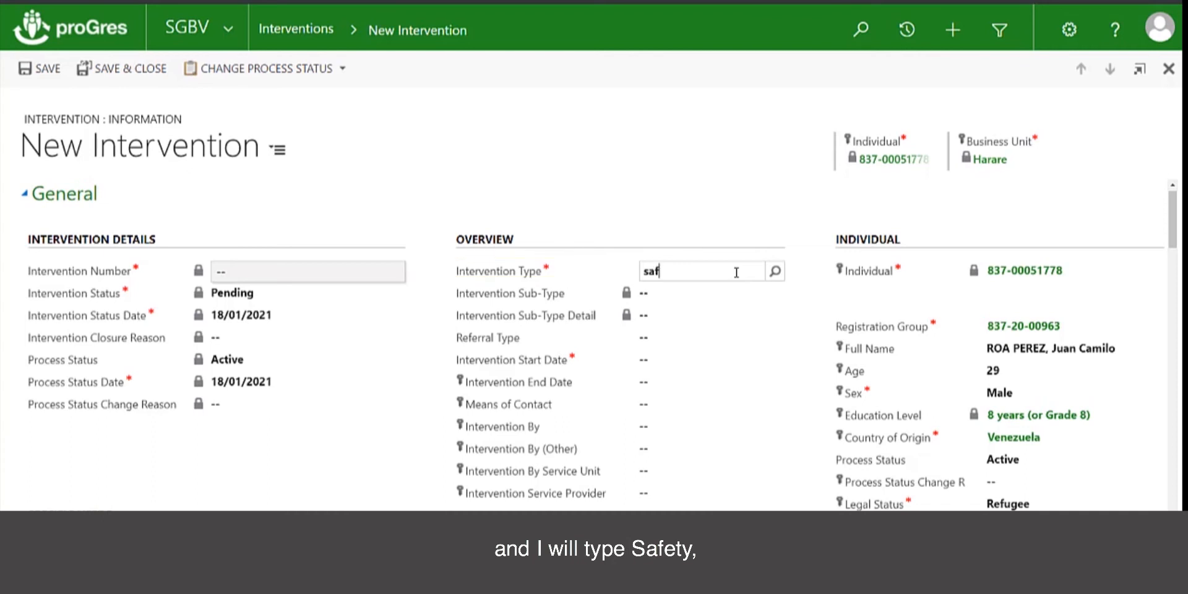
left_click(771, 278)
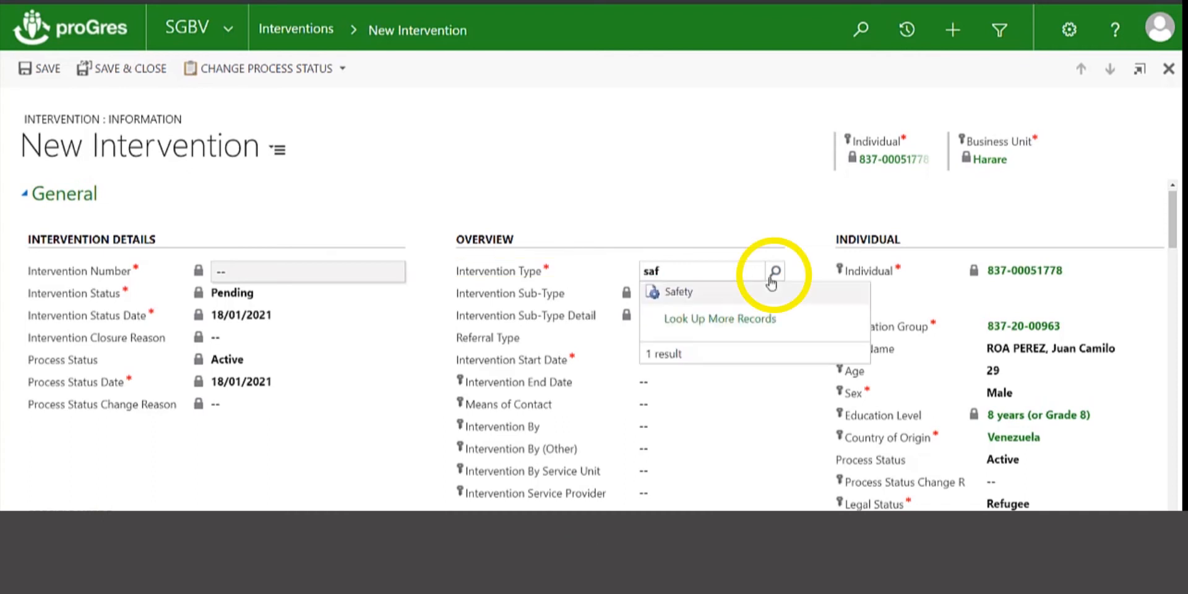
left_click(679, 292)
left_click(773, 294)
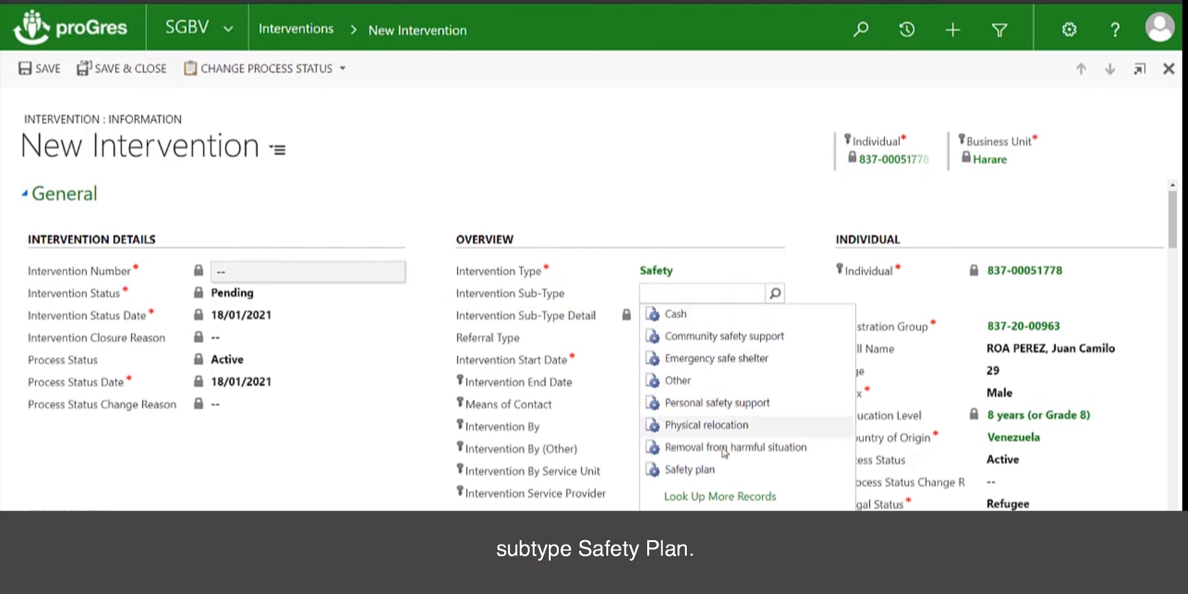
left_click(688, 469)
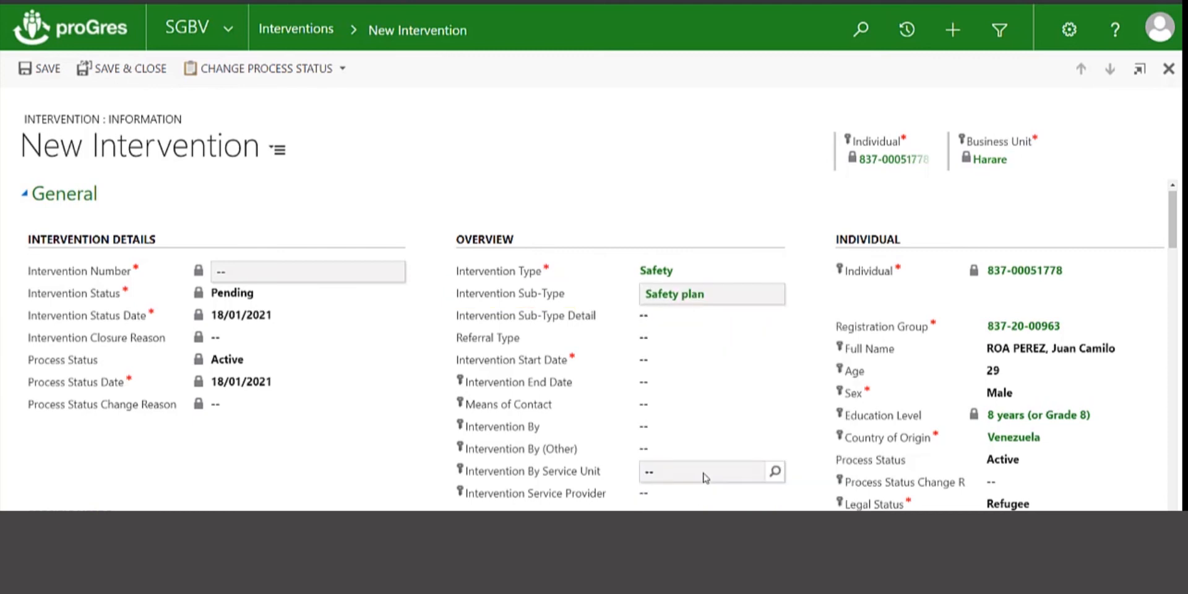
Set the start and end dates to 04/01/2021 and Intervention By to the caseworker
left_click(664, 364)
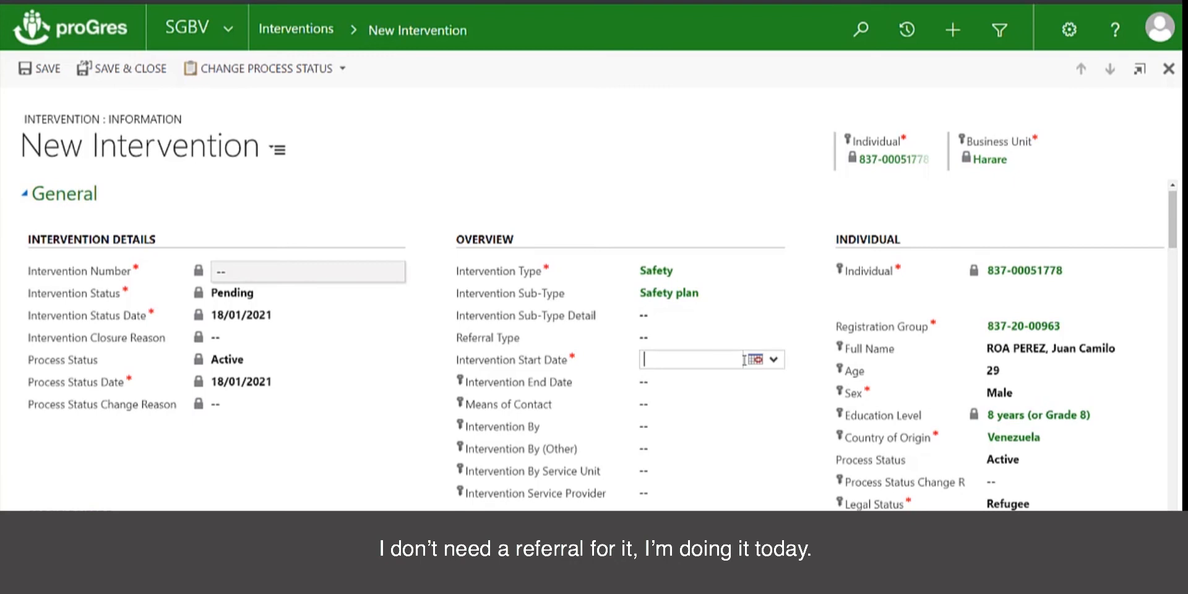
left_click(756, 360)
left_click(772, 429)
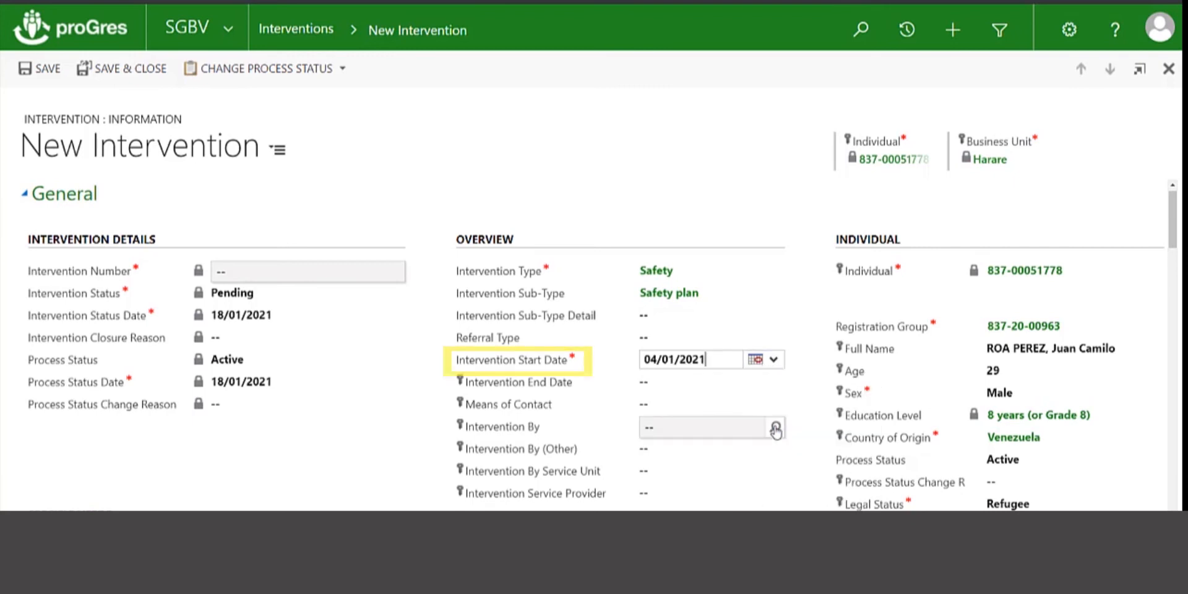
left_click(656, 386)
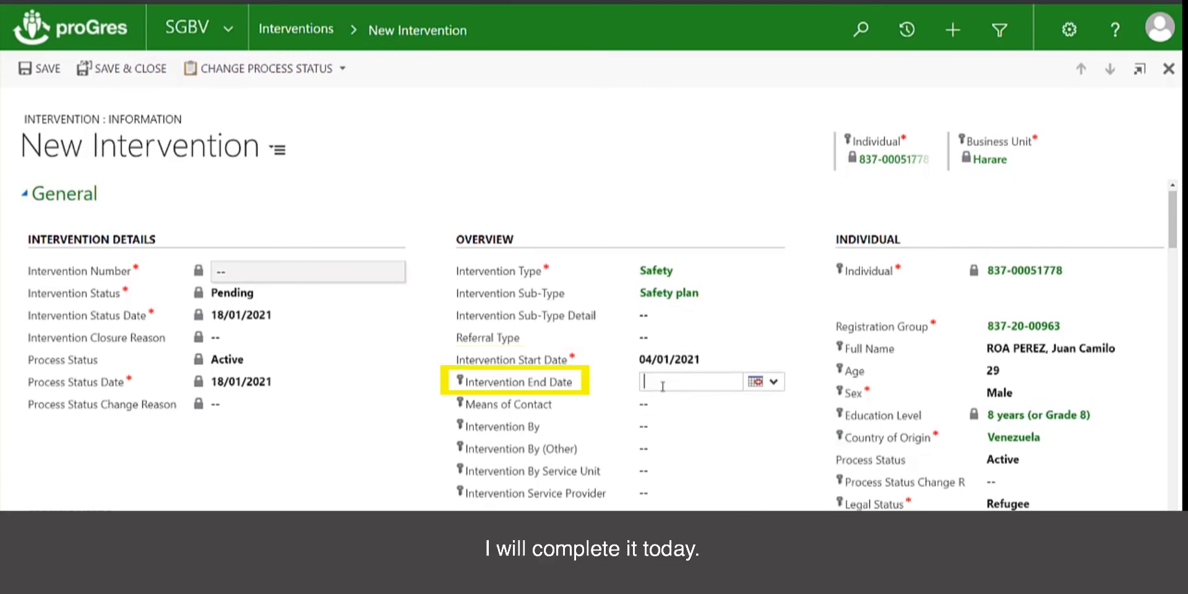
left_click(755, 381)
left_click(769, 450)
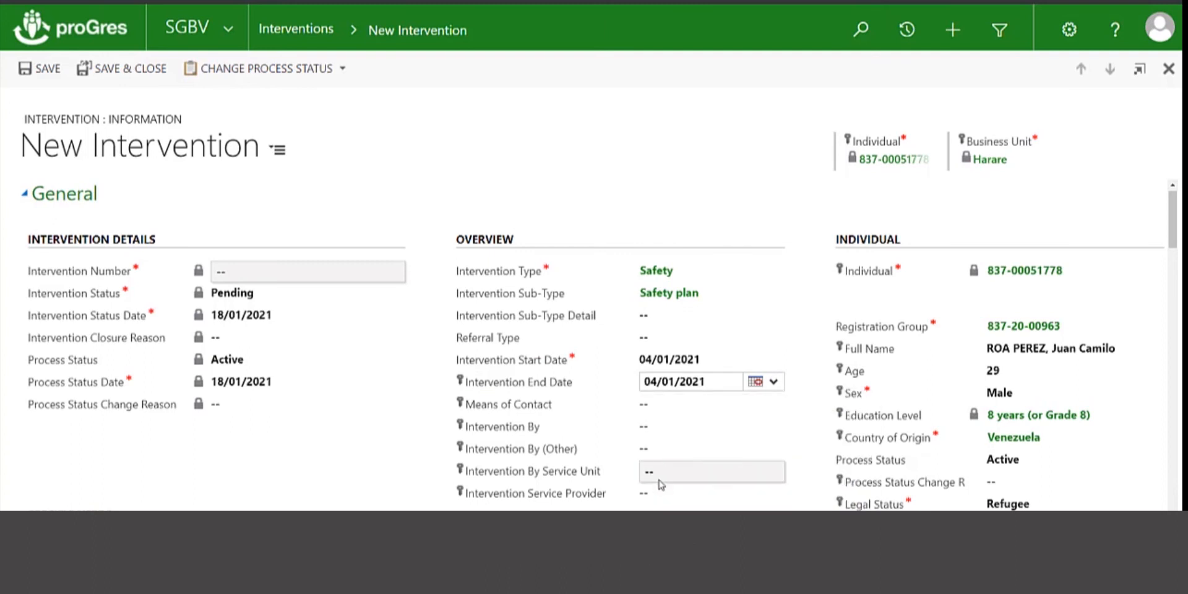
left_click(660, 427)
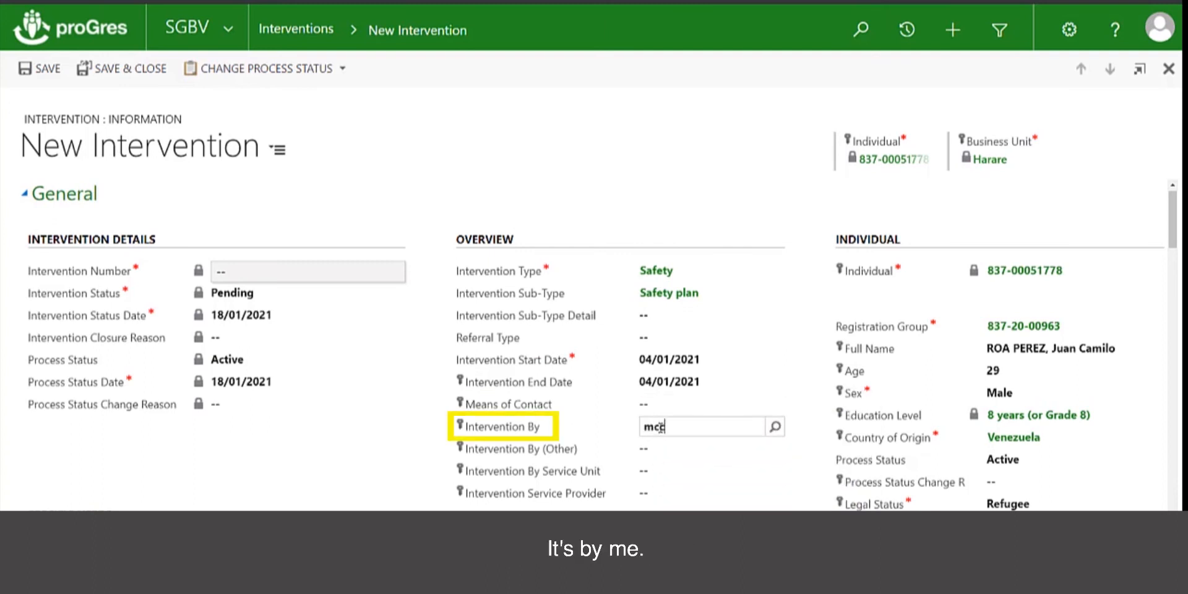
left_click(773, 432)
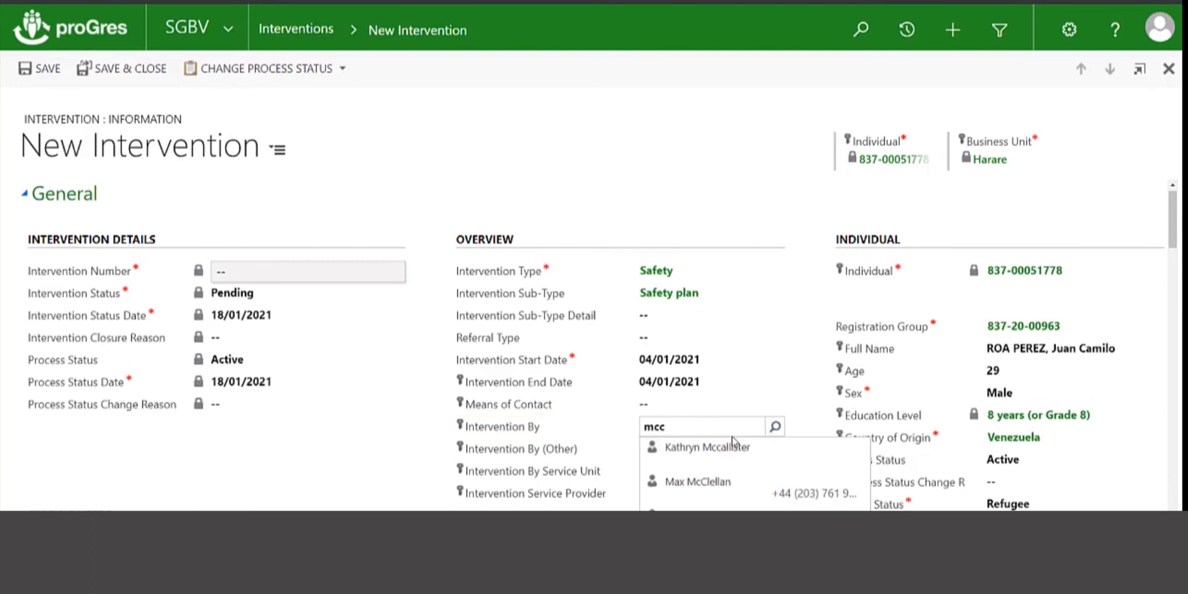
left_click(705, 450)
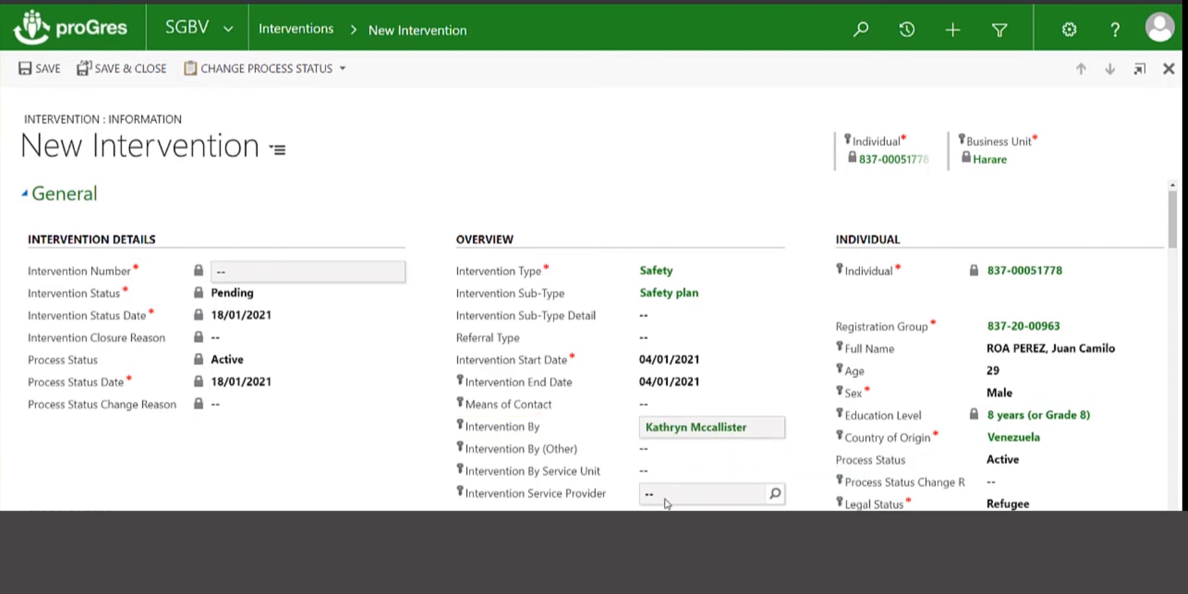
Note completing the safety plan in the first session, then save as 837-21-PRTITV-0000002
scroll(664, 501, "down", 10)
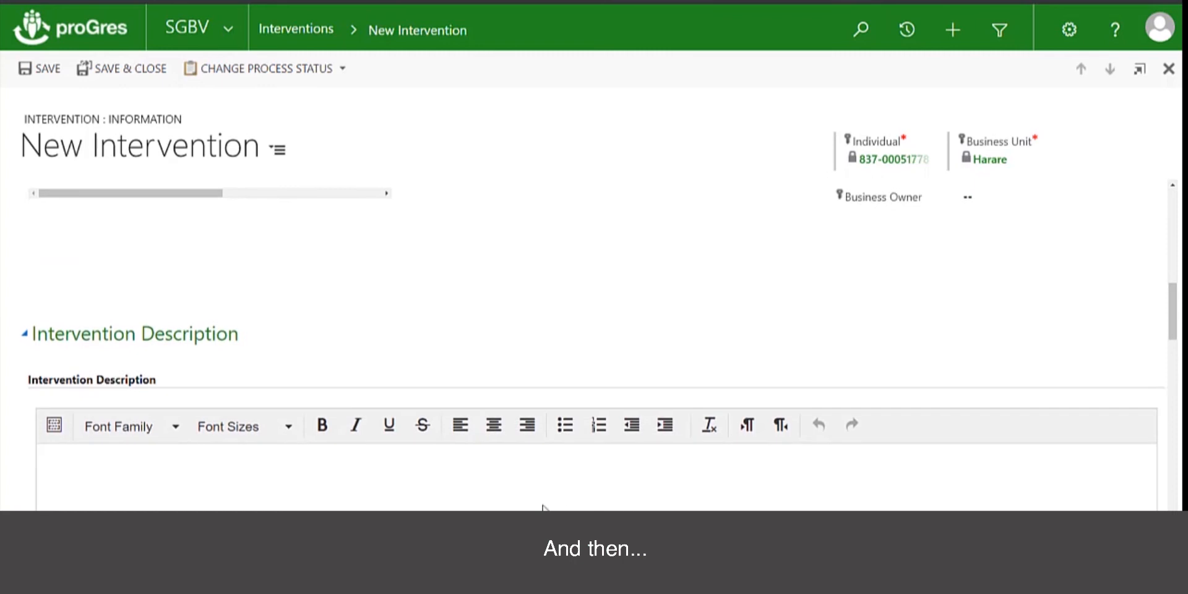
left_click(500, 475)
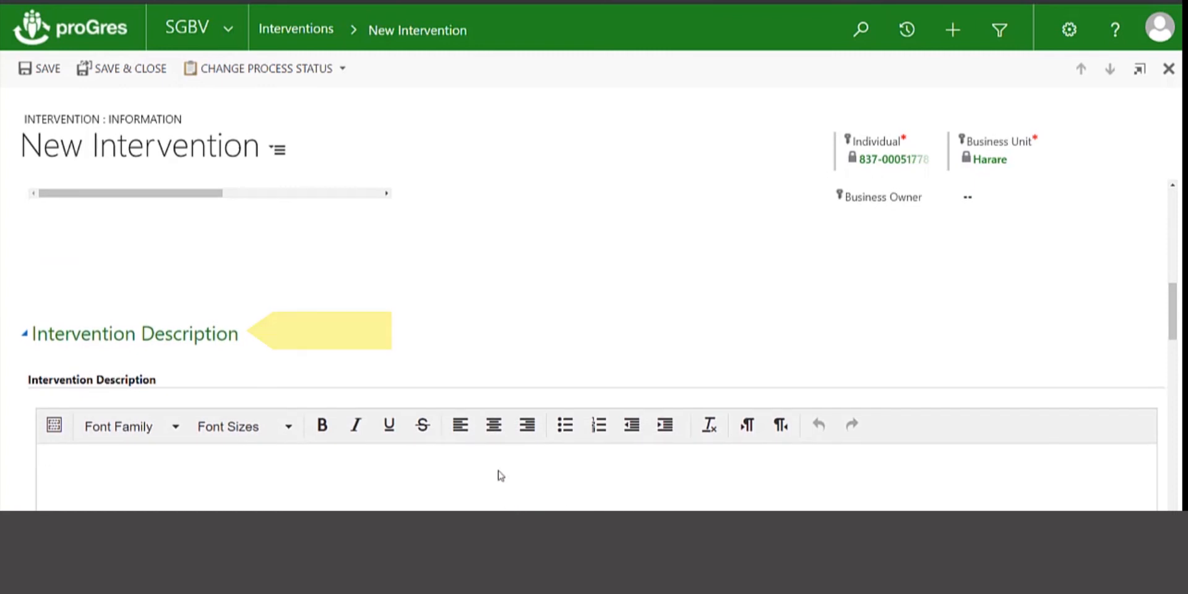
type("Completed the safety plan iwt")
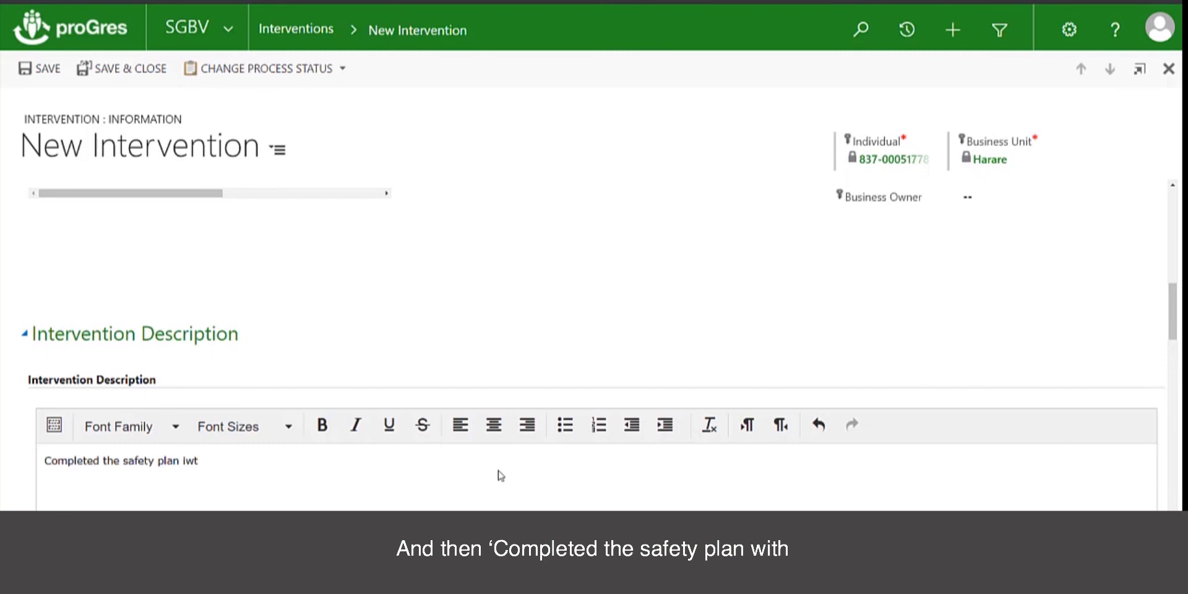
key("BackSpace")
key("BackSpace")
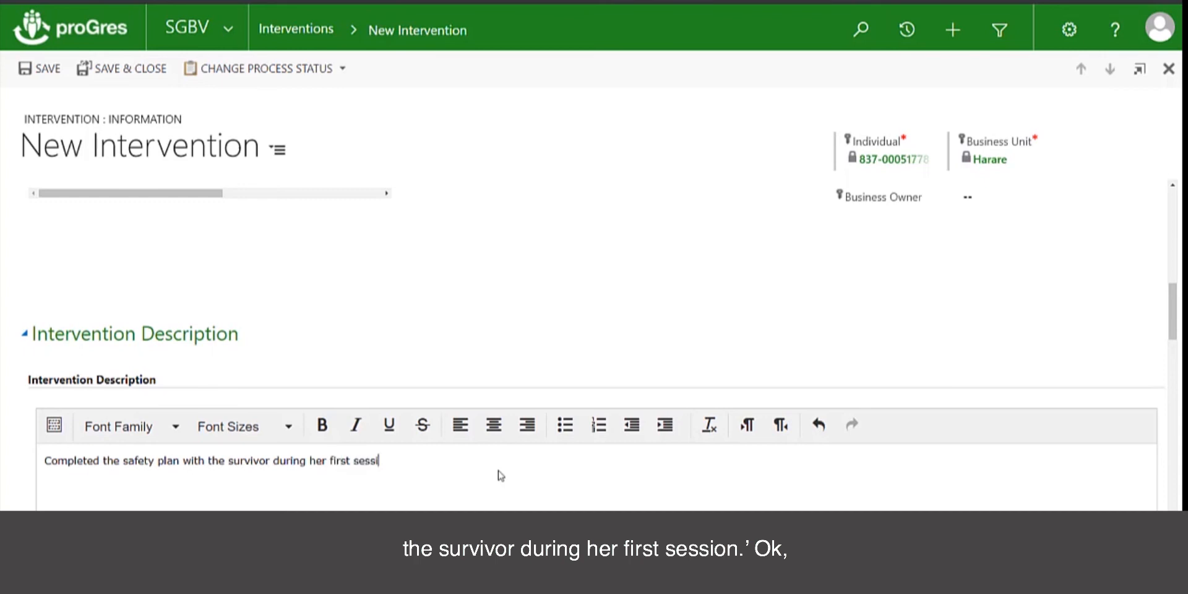
scroll(500, 474, "up", 10)
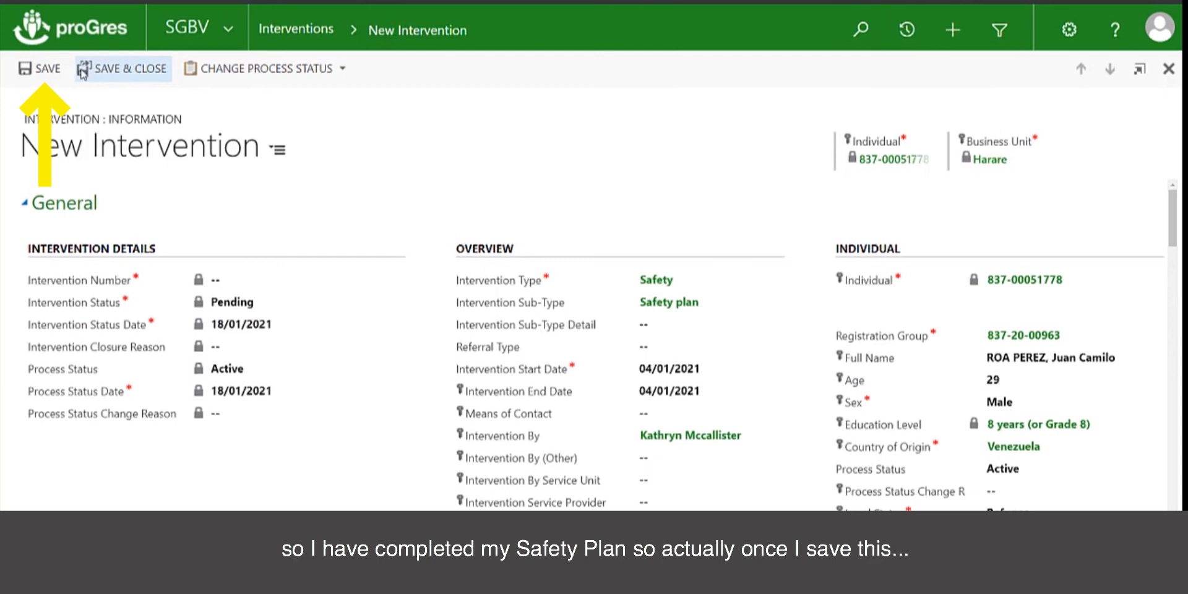
left_click(38, 69)
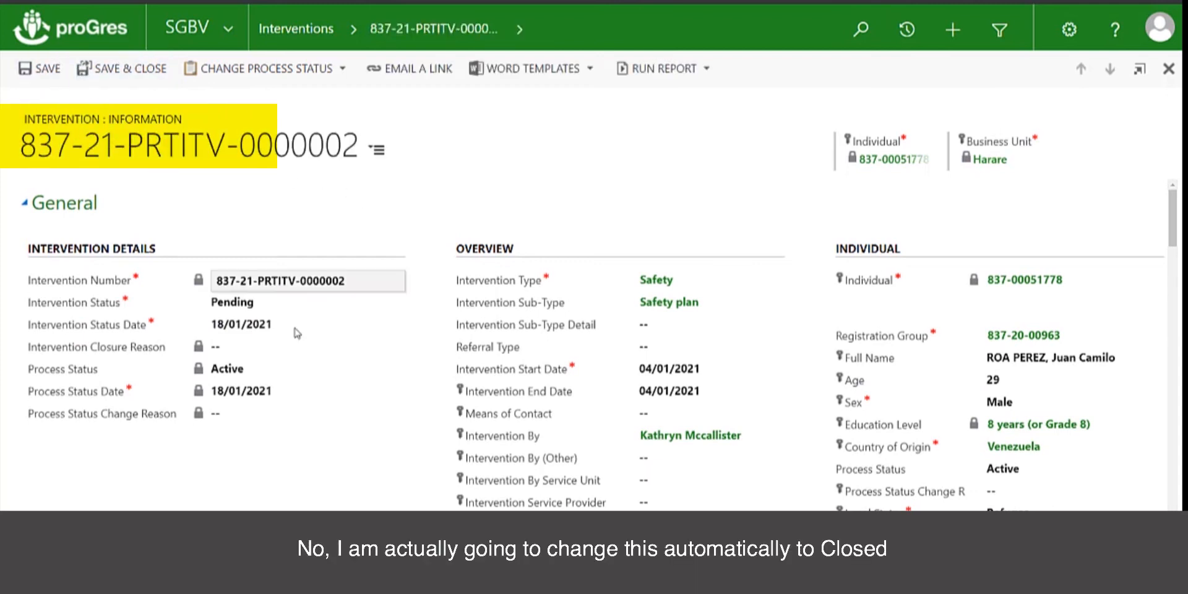
Mark intervention 837-21-PRTITV-0000002 Closed on 04/01/2021, reason Resolved / Completed
left_click(260, 306)
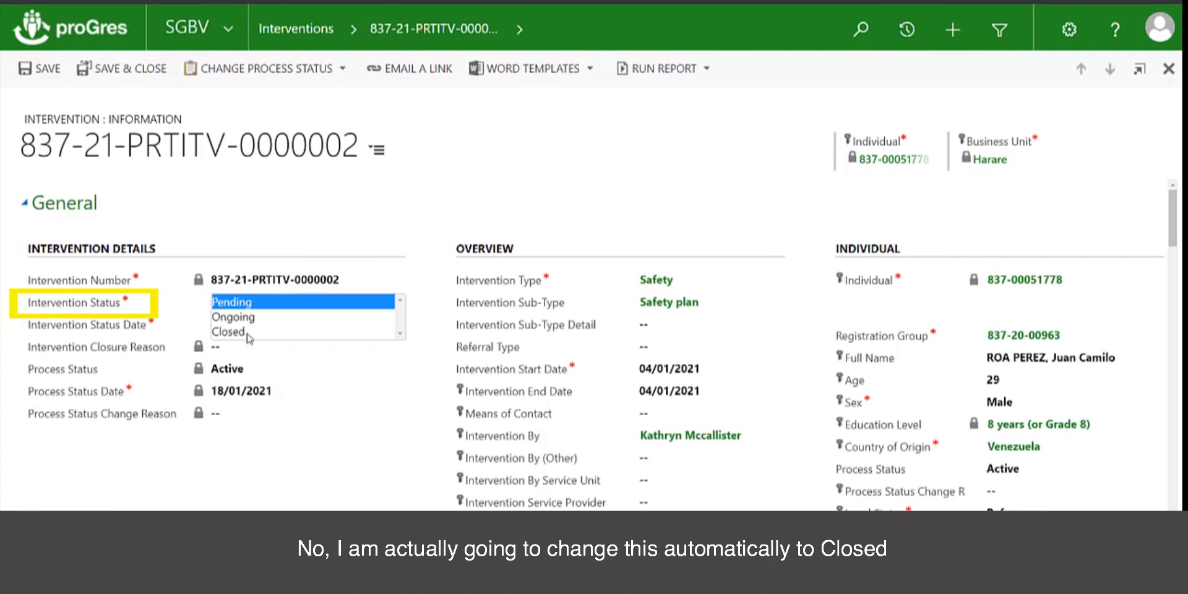
left_click(247, 333)
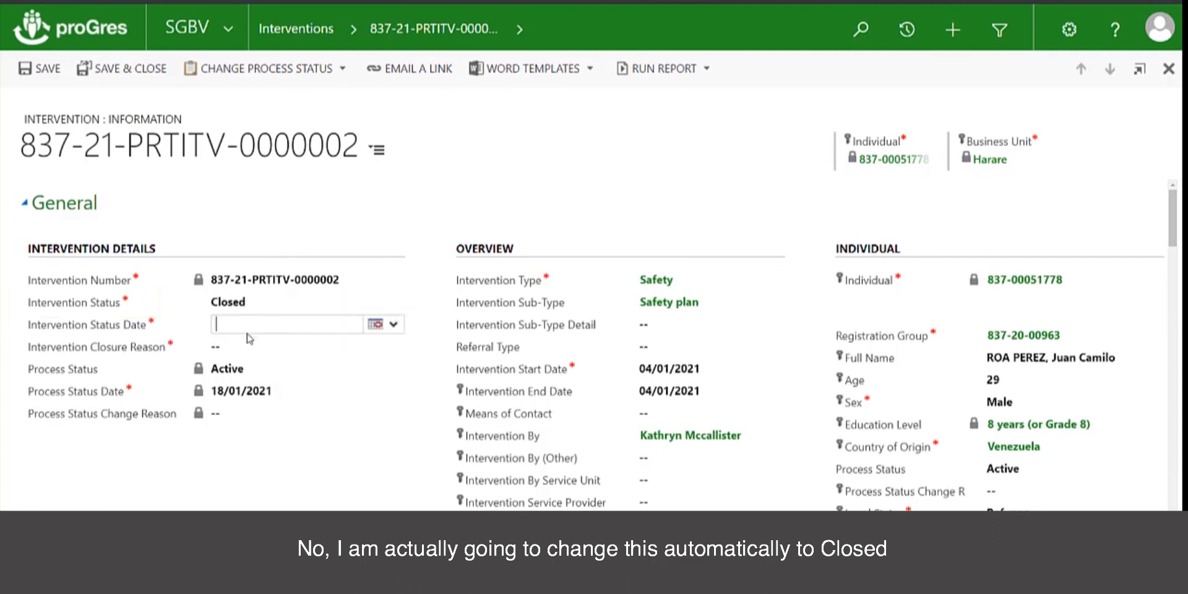
left_click(376, 325)
left_click(392, 393)
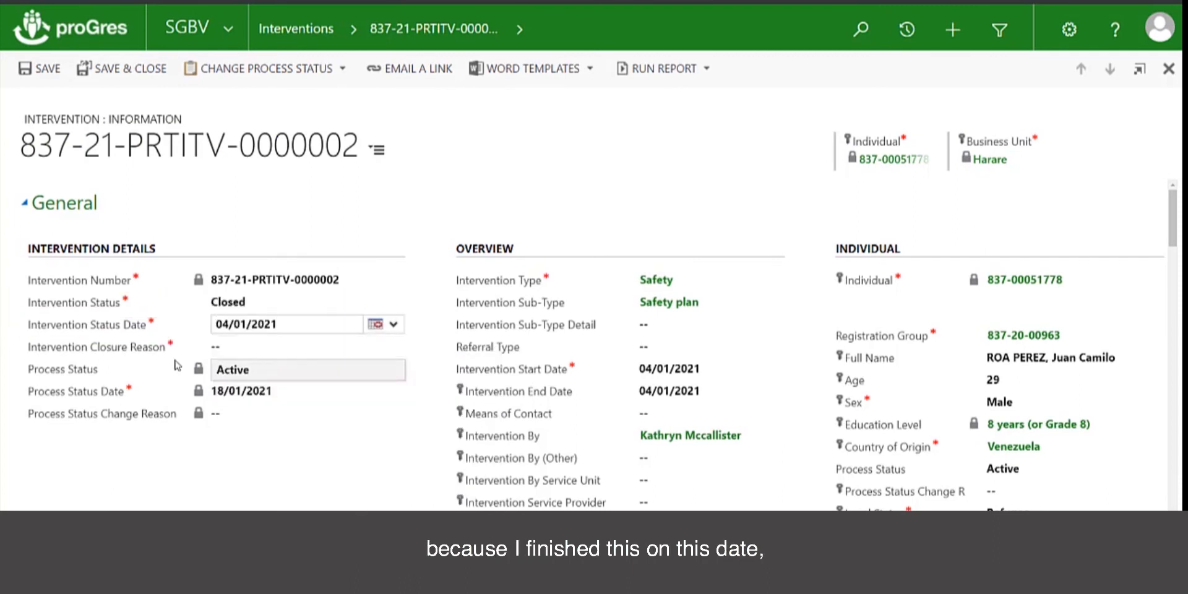
left_click(354, 348)
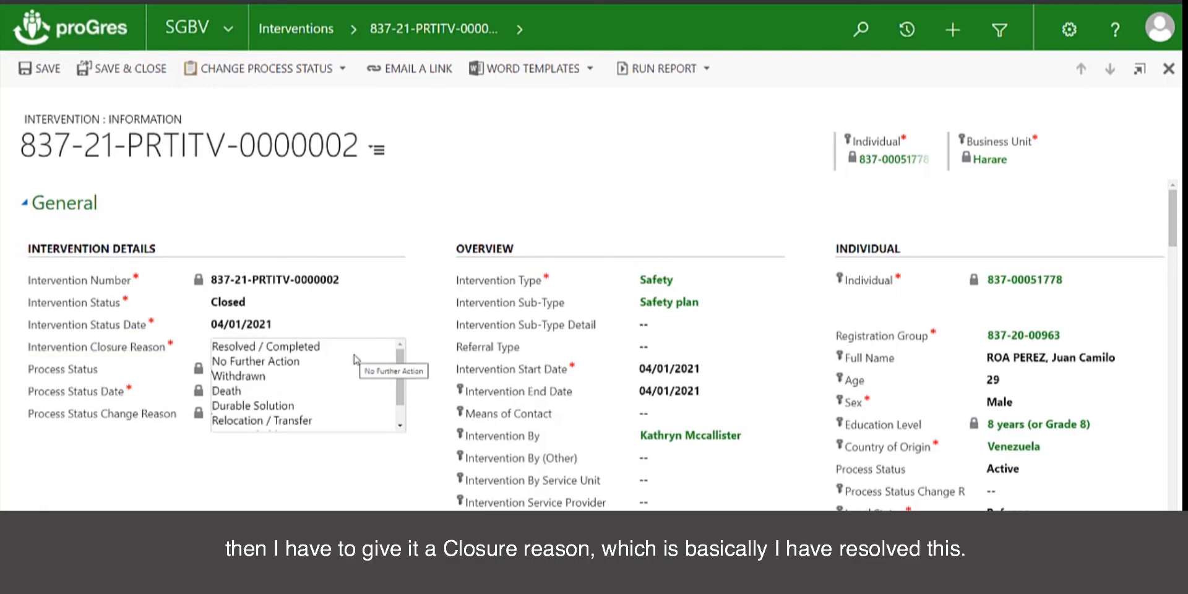
left_click(313, 348)
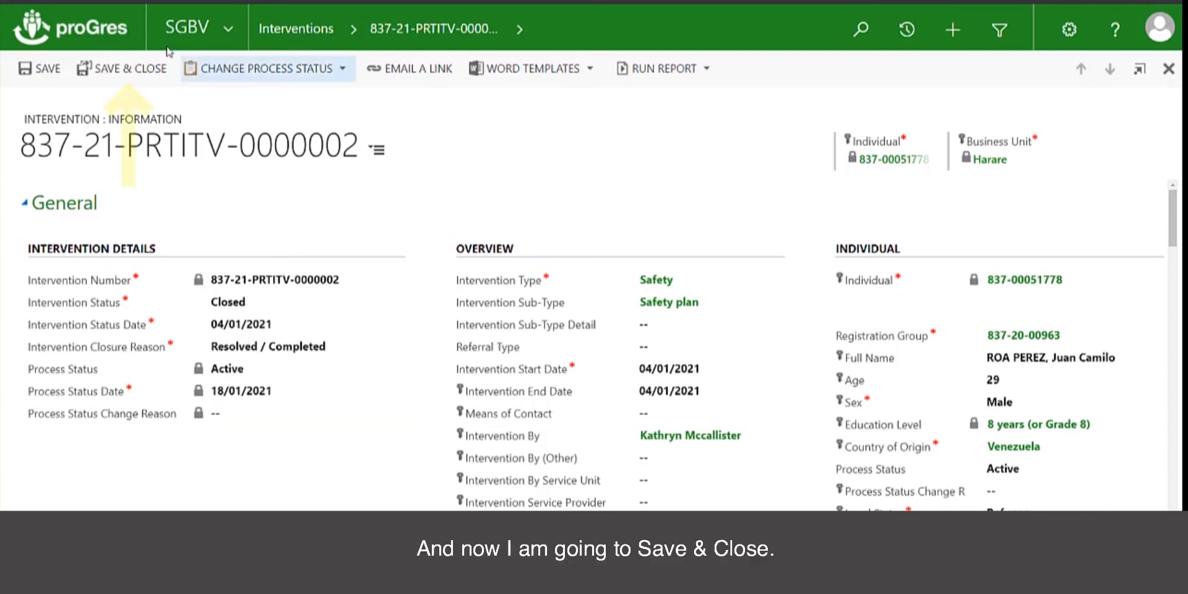
Save the intervention and return to the case's Action Plan section
left_click(121, 70)
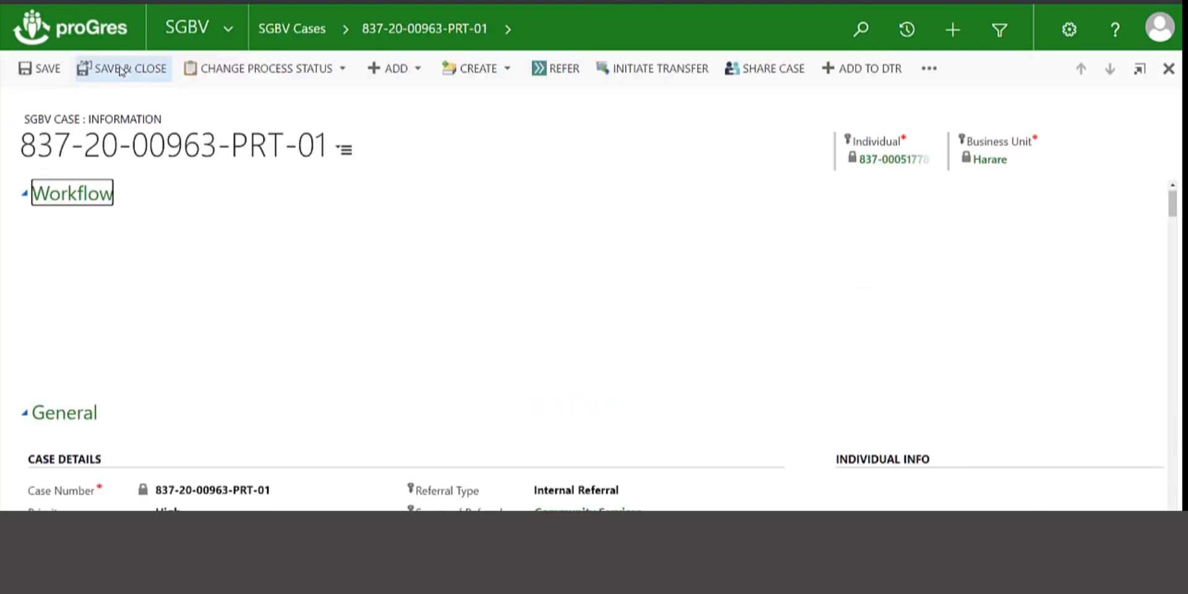
scroll(366, 322, "down", 15)
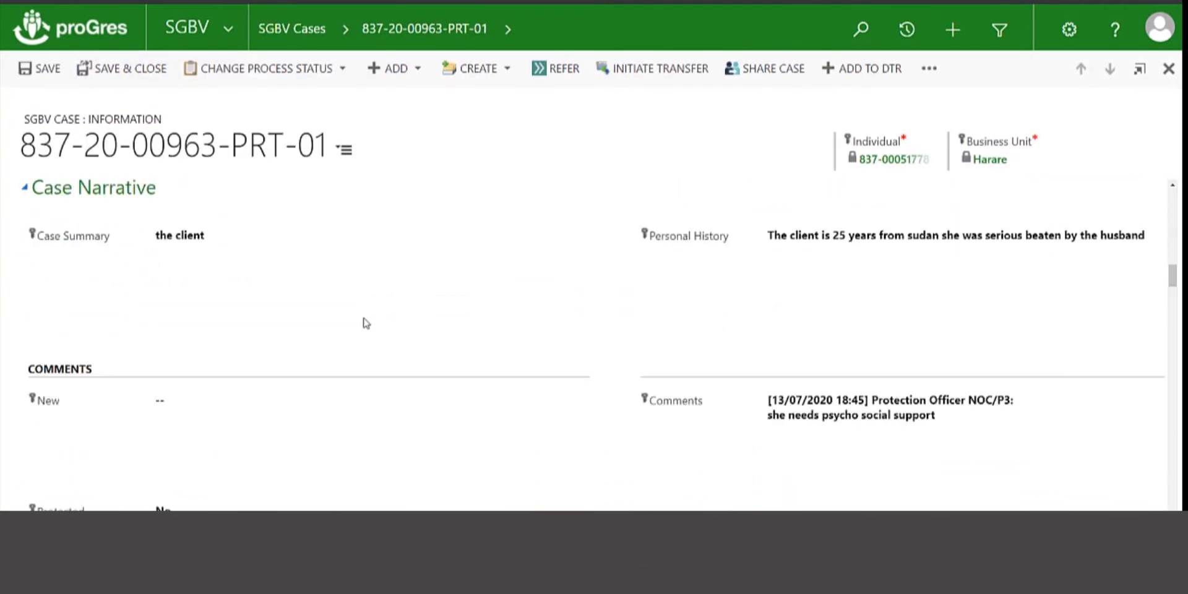
scroll(366, 322, "down", 7)
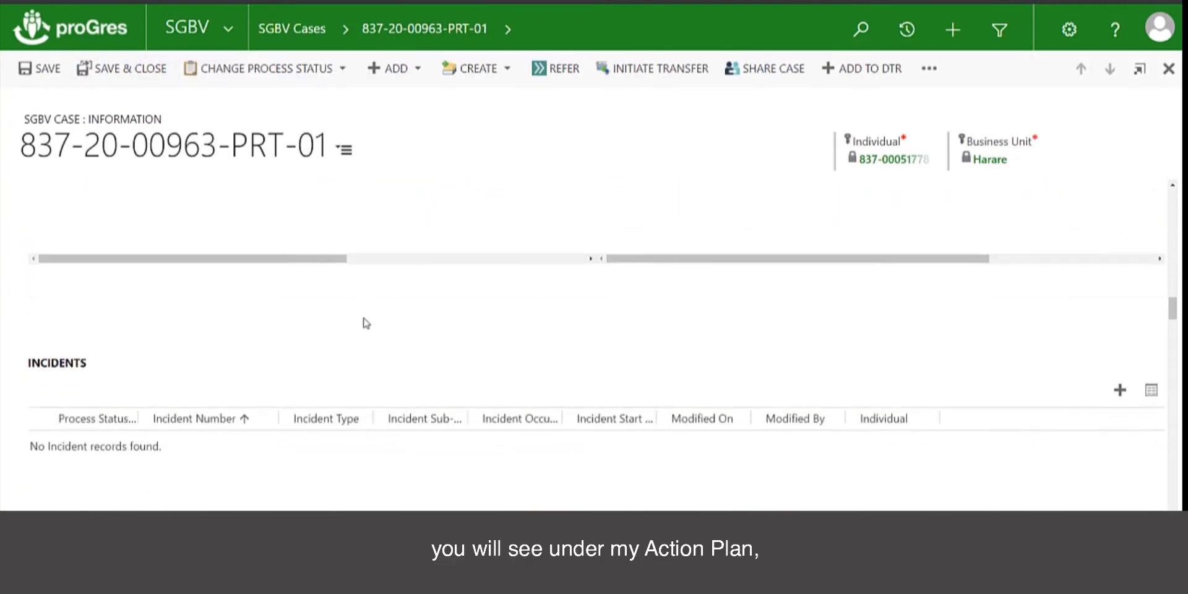
scroll(366, 322, "down", 6)
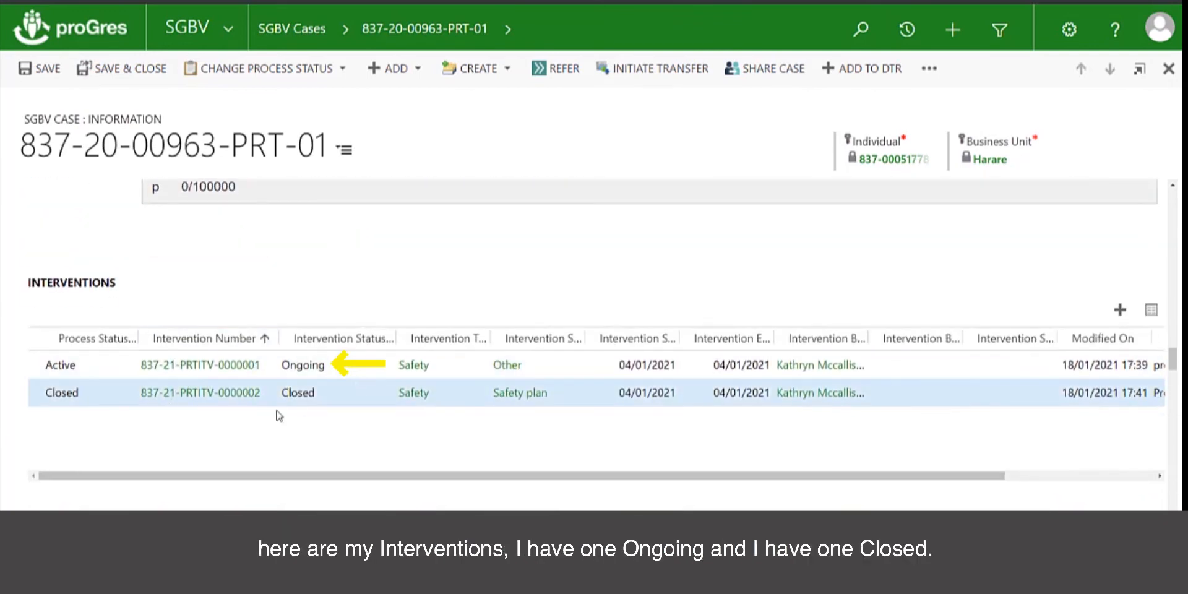
scroll(392, 216, "up", 5)
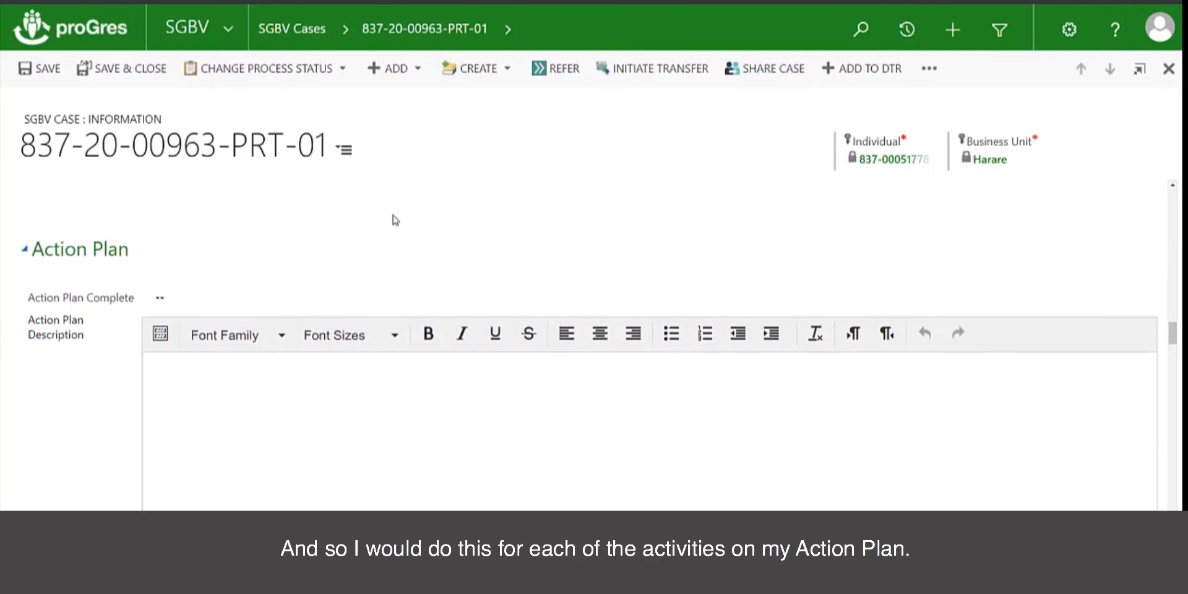
scroll(392, 219, "up", 3)
scroll(392, 219, "down", 8)
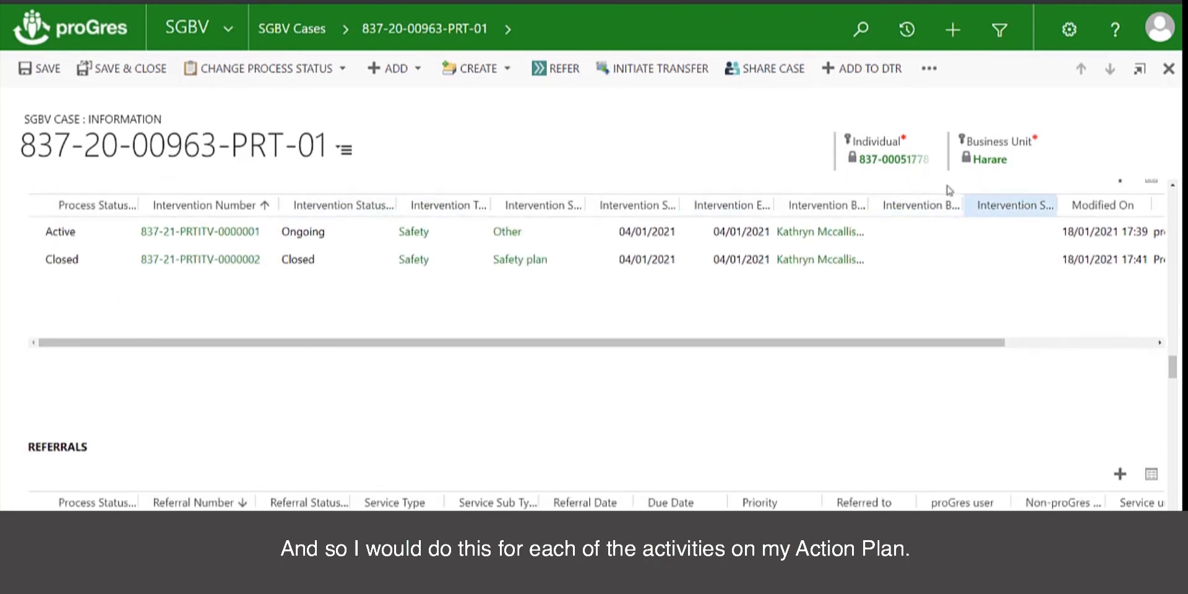
scroll(641, 247, "up", 5)
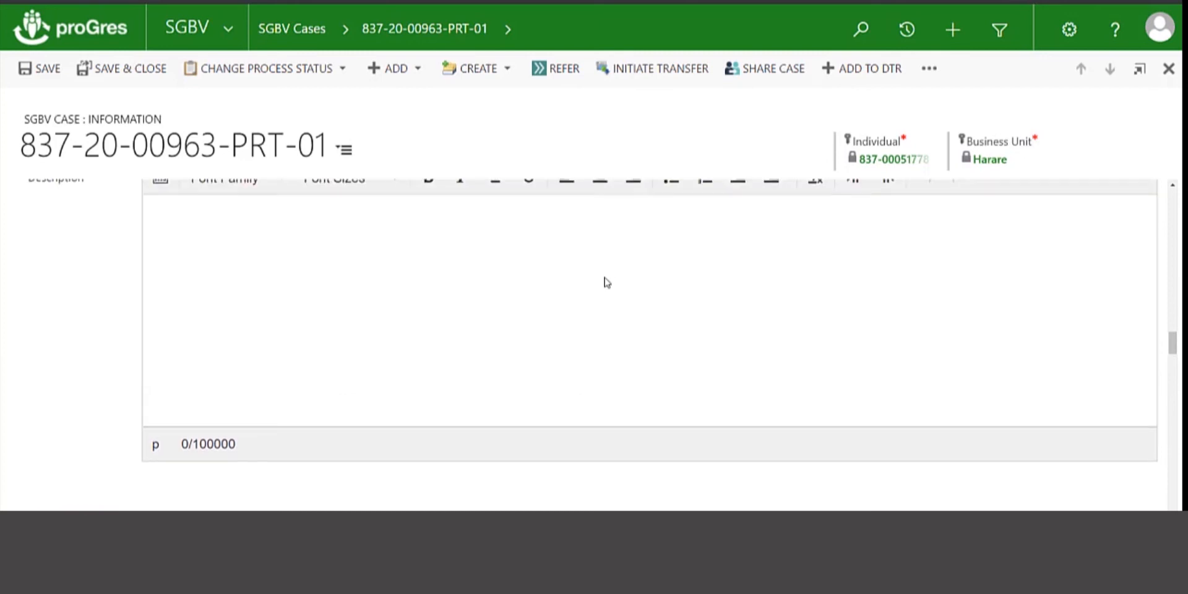
Paste the Safety, Health, PSS and Documentation recommendations into the Action Plan Description
left_click(607, 283)
type("Recommend: Safety: refer to the police and safety plan Health: Medical treatment for rape PSS: trauma calming techniques as well as weekly PSS sessions Documentation: refer for birth certificate for child")
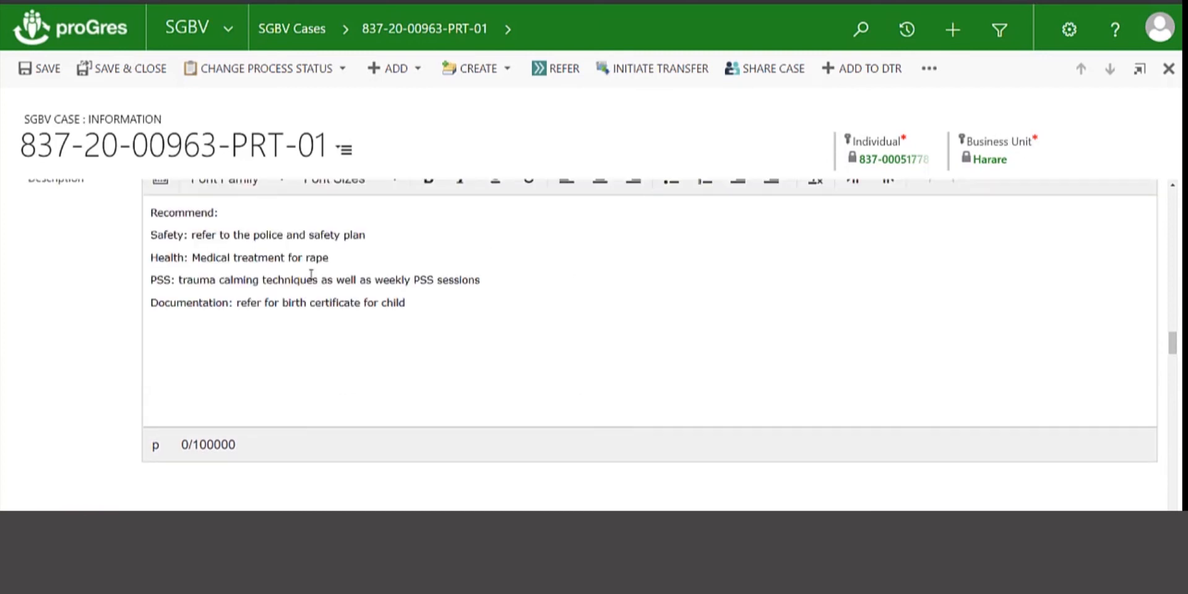
scroll(599, 349, "down", 3)
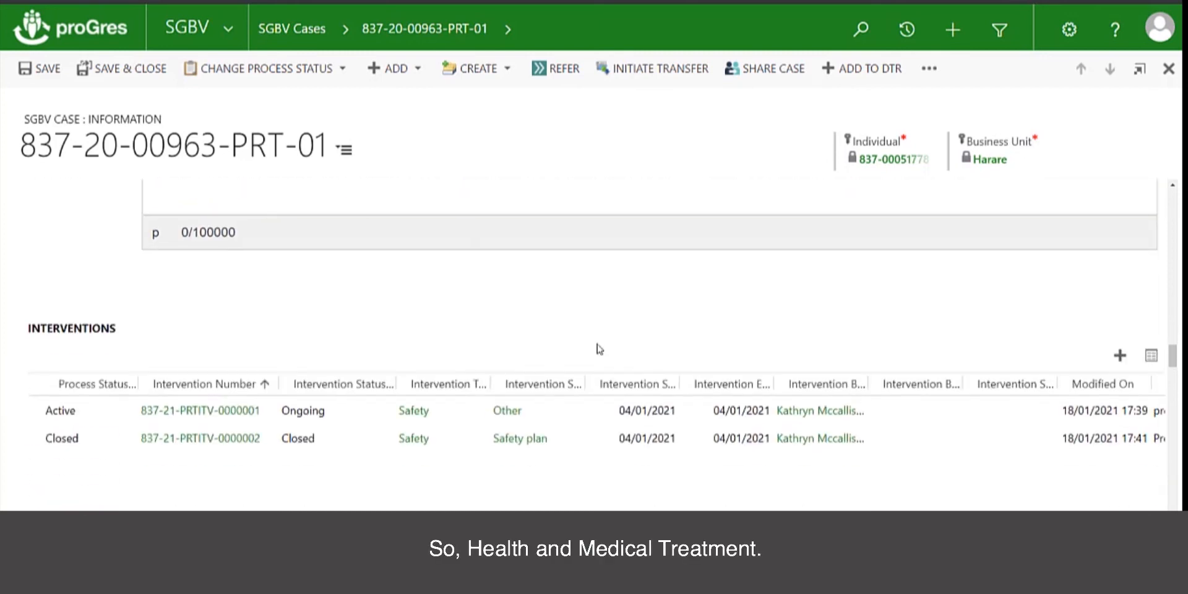
scroll(599, 349, "up", 5)
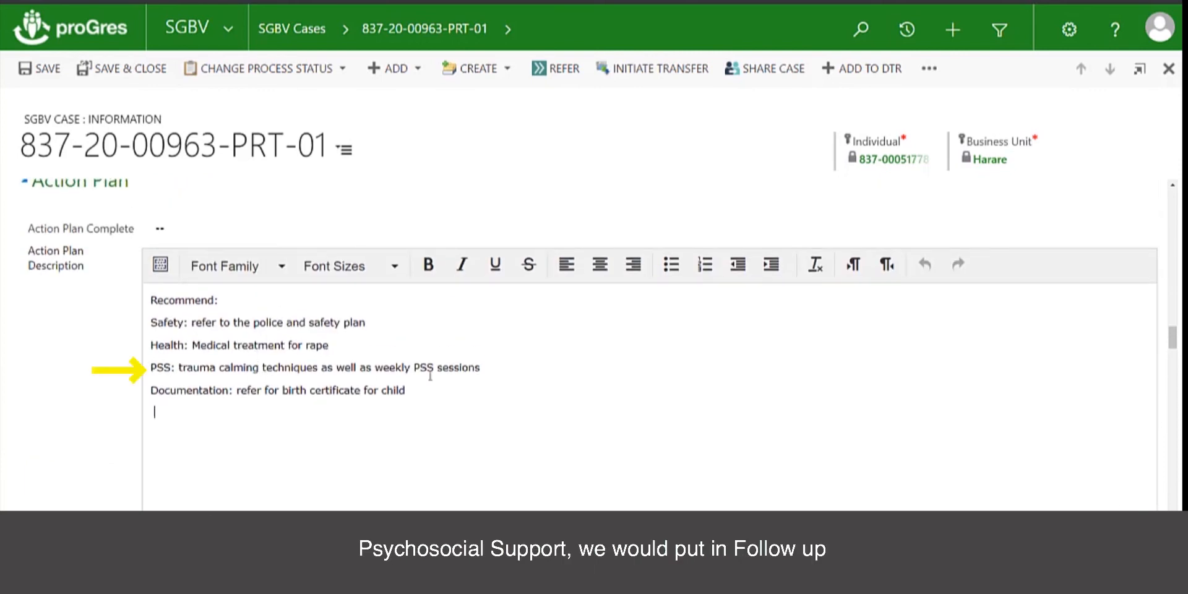
scroll(704, 444, "down", 2)
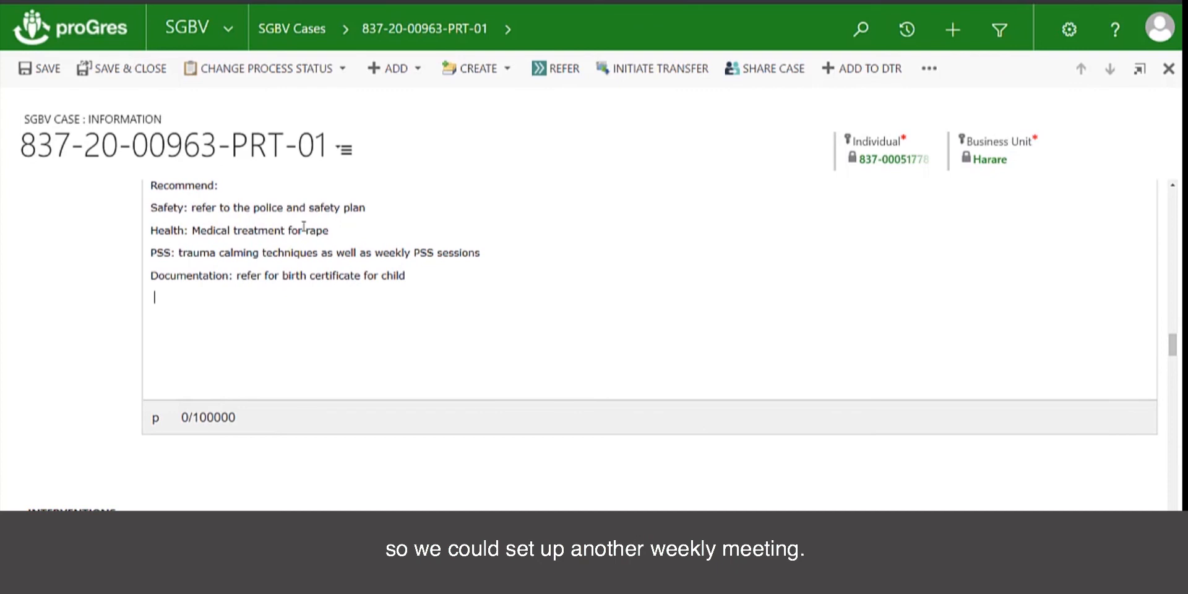
scroll(602, 352, "down", 4)
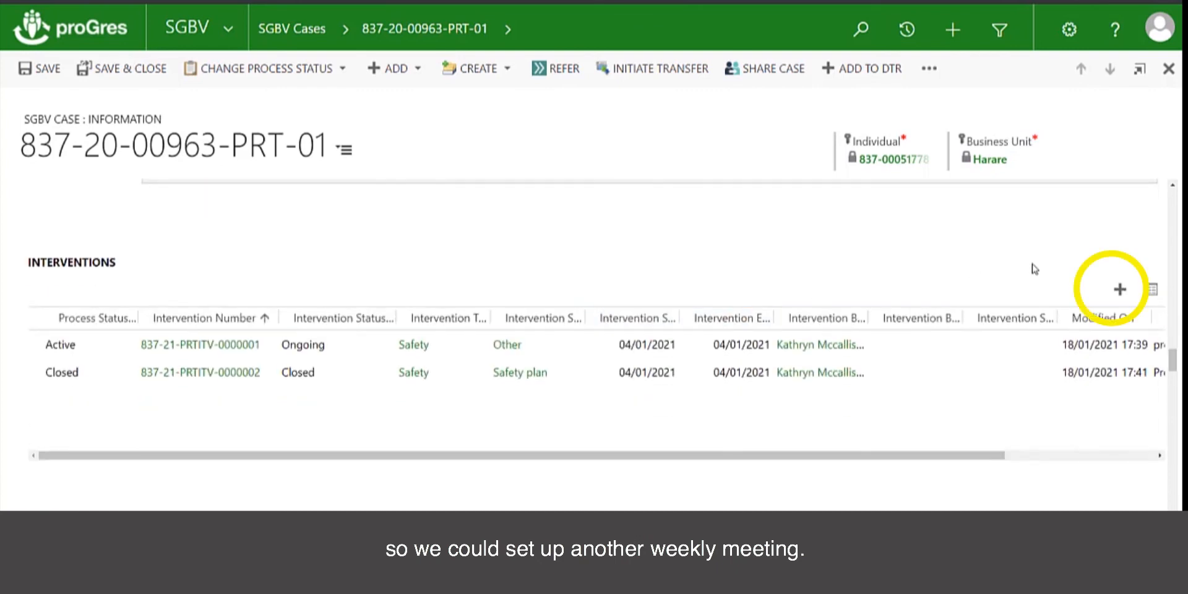
Start a new Psychosocial Support (focused) intervention with sub-type Individual support
left_click(1120, 289)
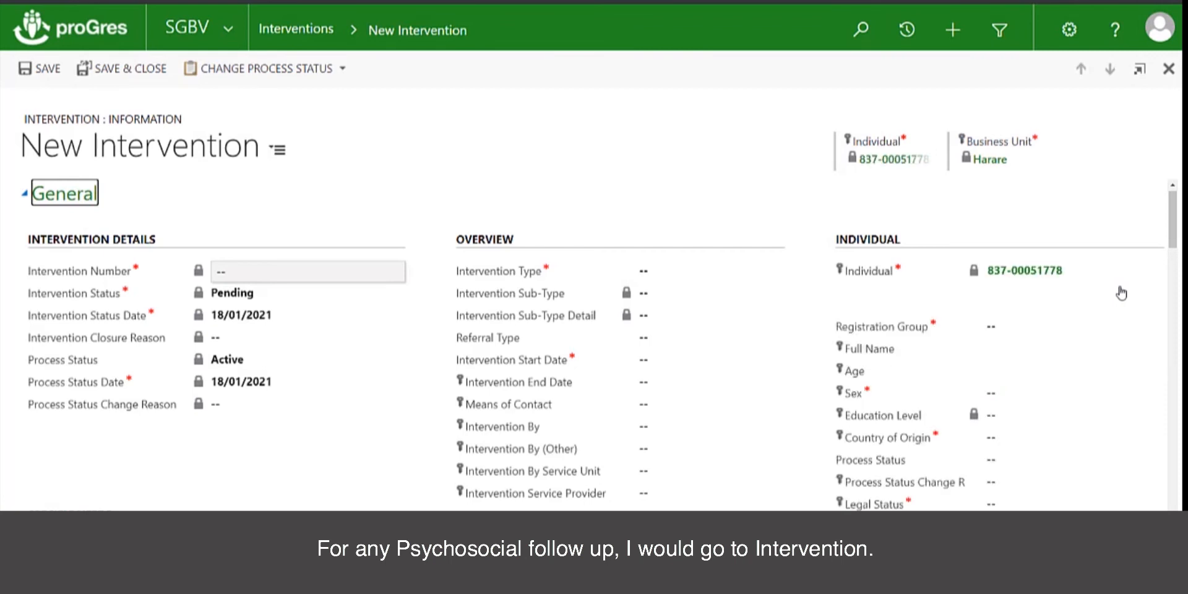
left_click(668, 270)
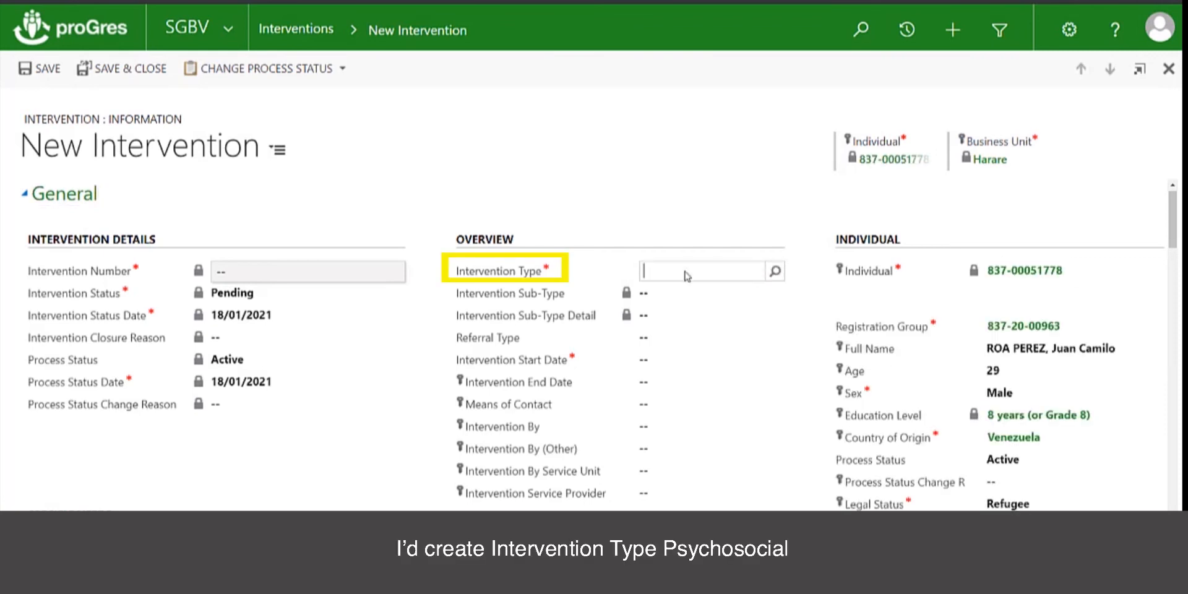
type("pss")
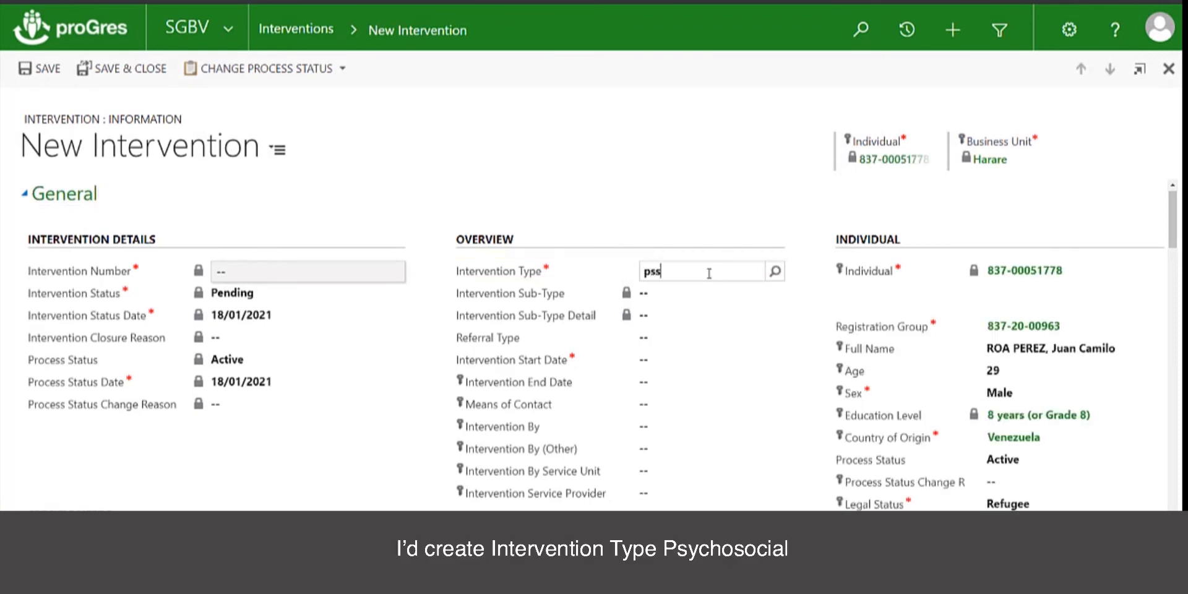
key("BackSpace")
left_click(773, 275)
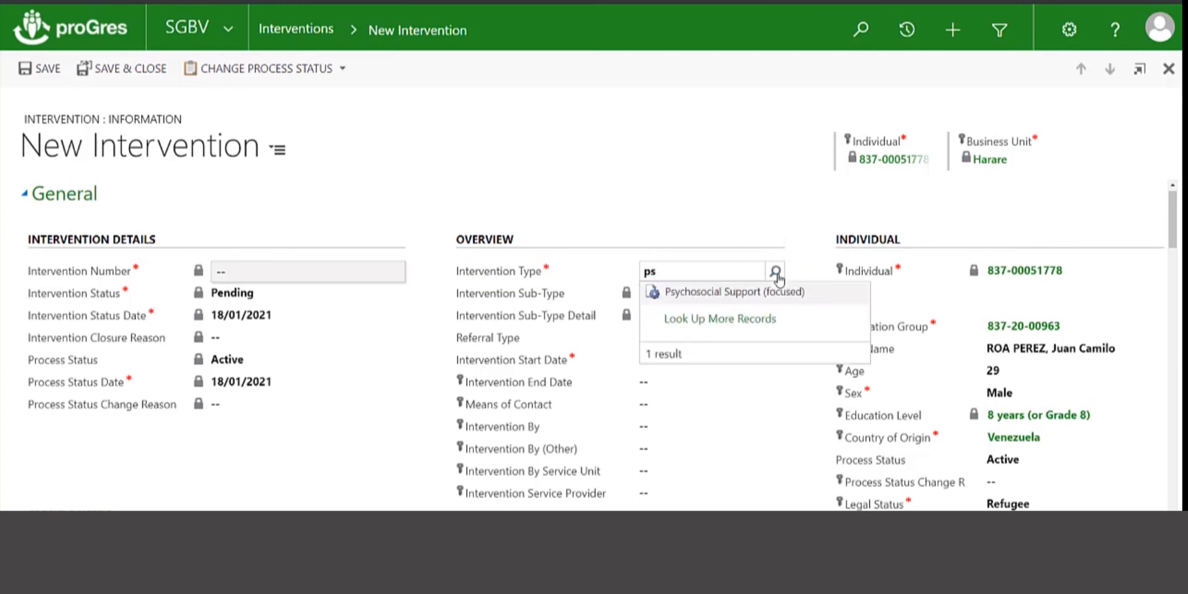
left_click(760, 293)
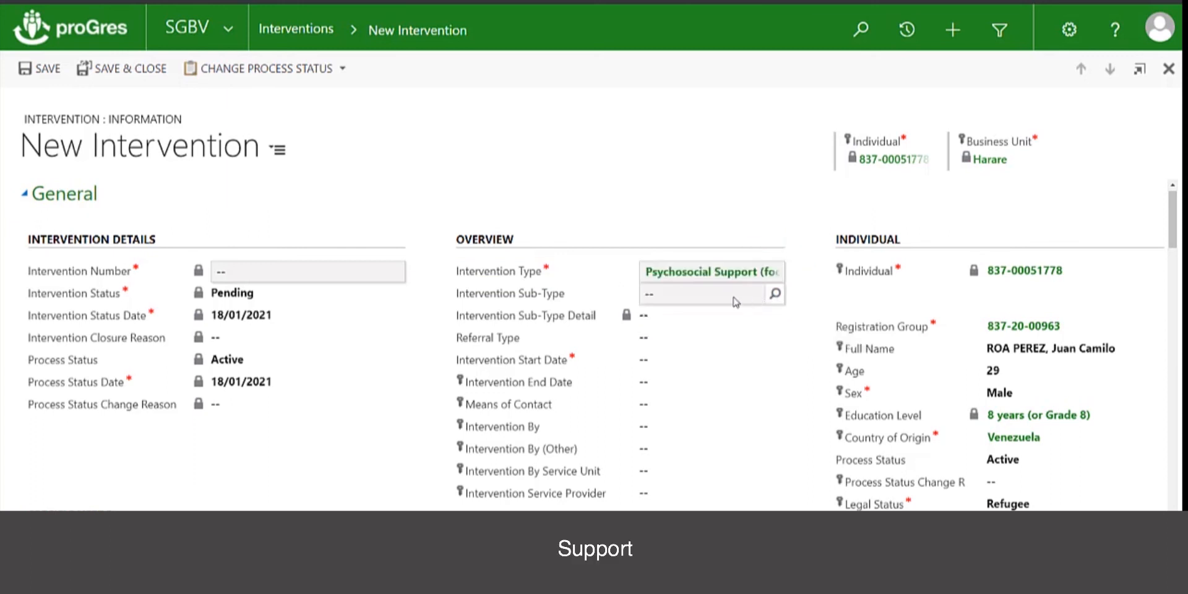
left_click(774, 294)
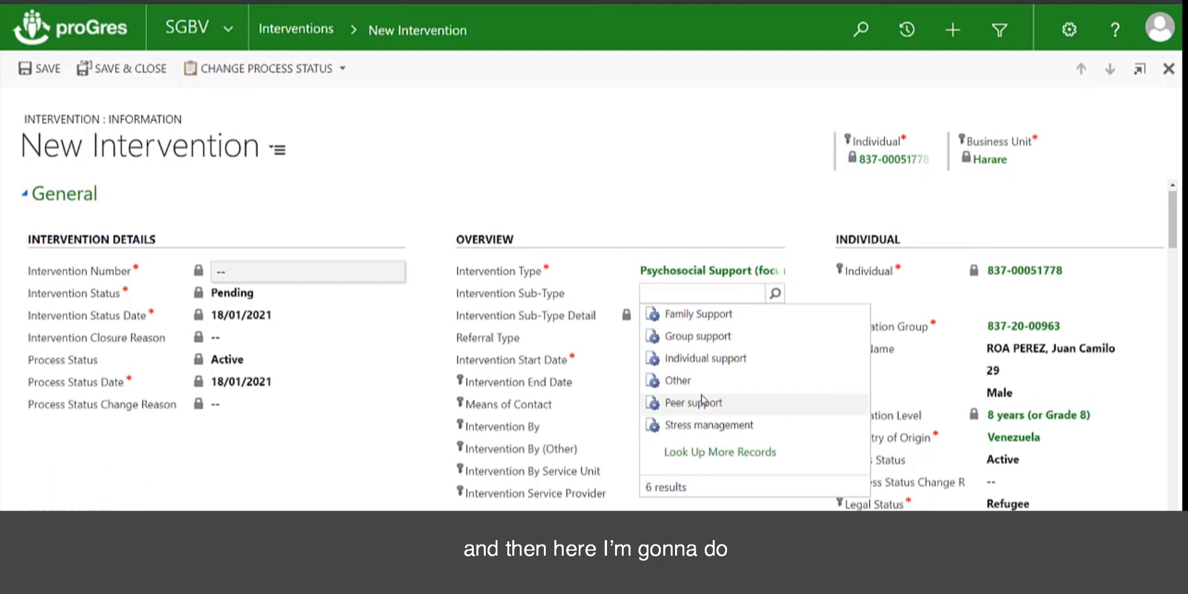
left_click(694, 360)
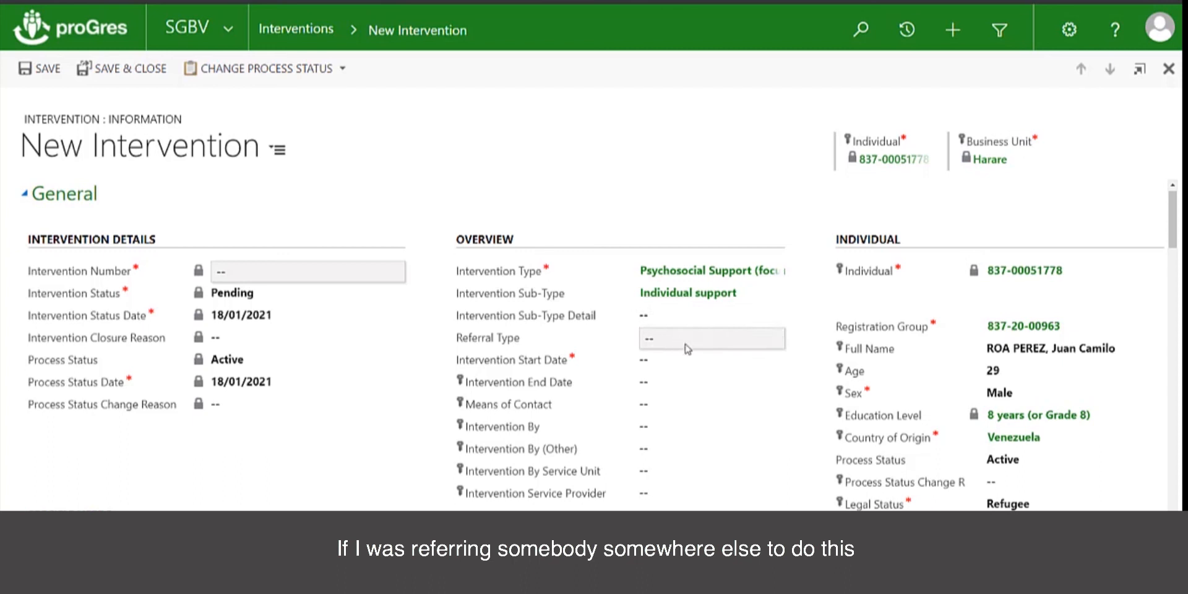
Set referral type to Action by case worker and start date to 11/01/2021
left_click(660, 345)
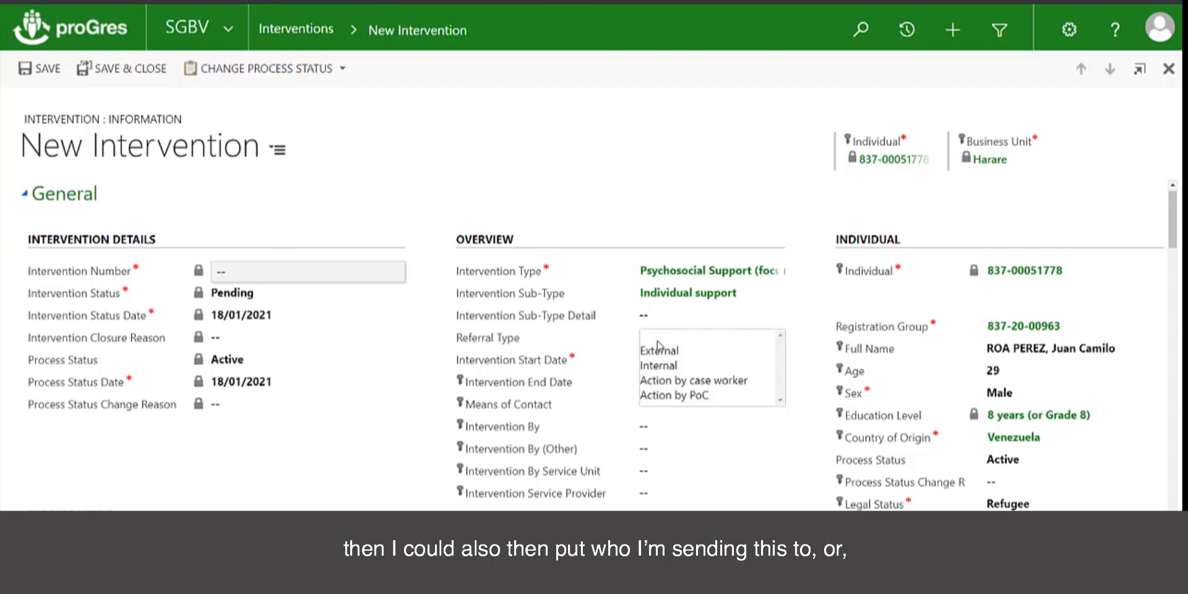
left_click(671, 380)
left_click(703, 365)
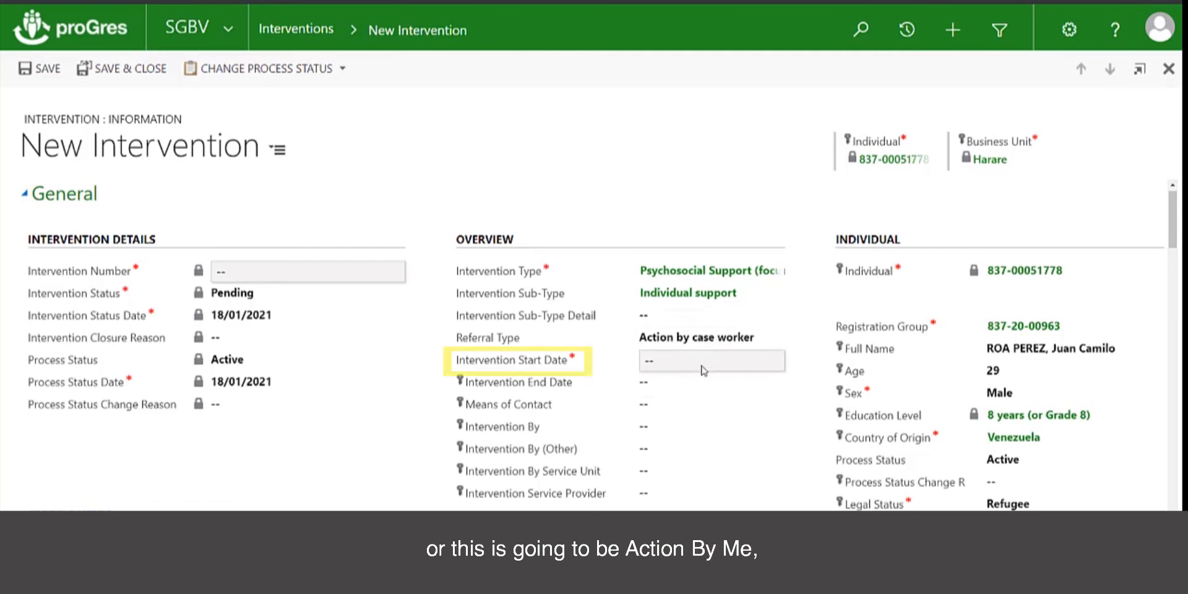
left_click(754, 359)
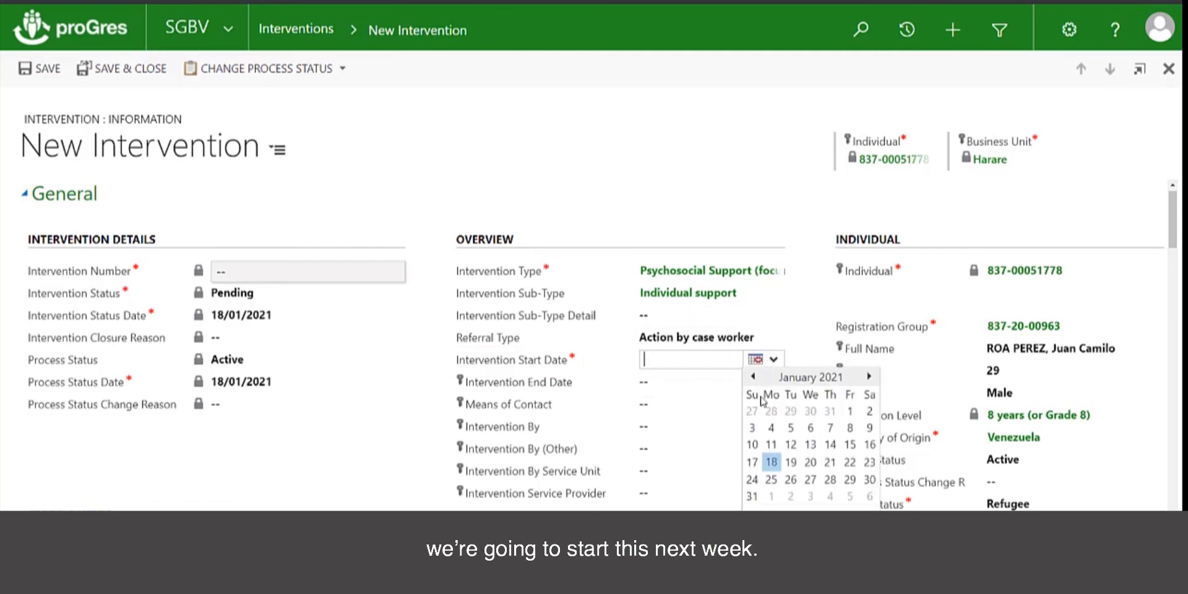
left_click(771, 444)
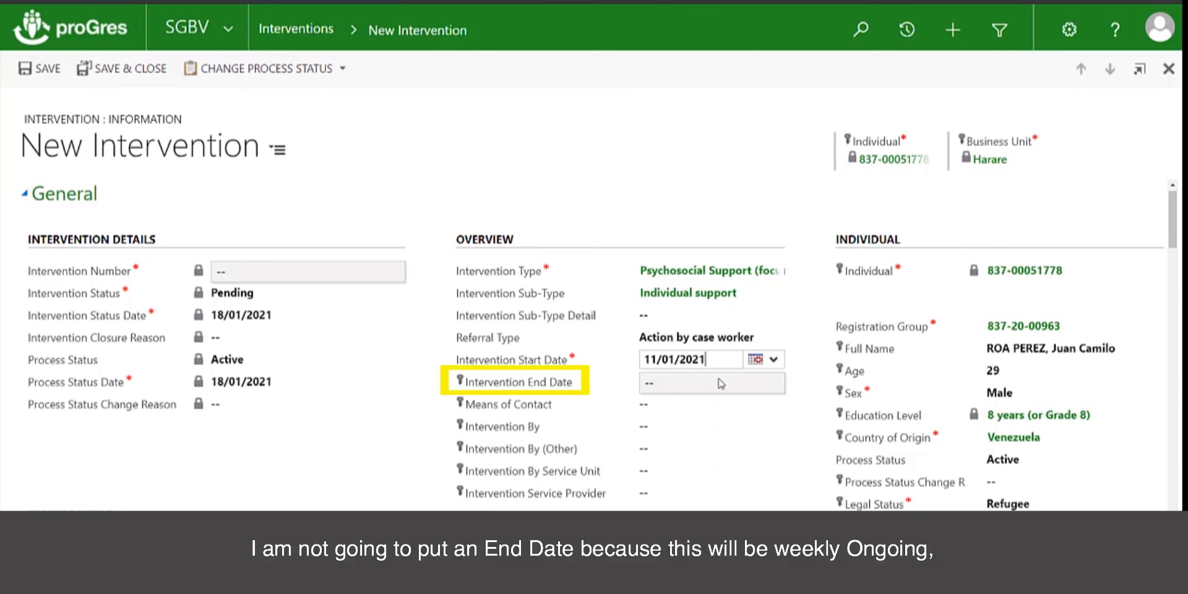
Set means of contact to In Person and assign the caseworker as Intervention By
left_click(709, 401)
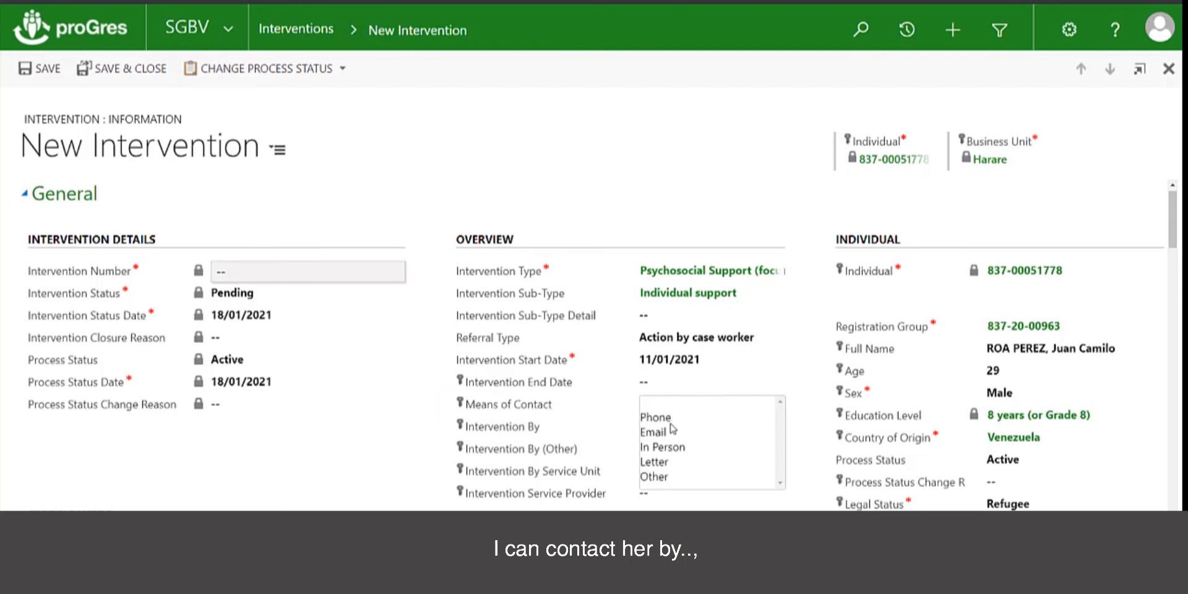
left_click(674, 447)
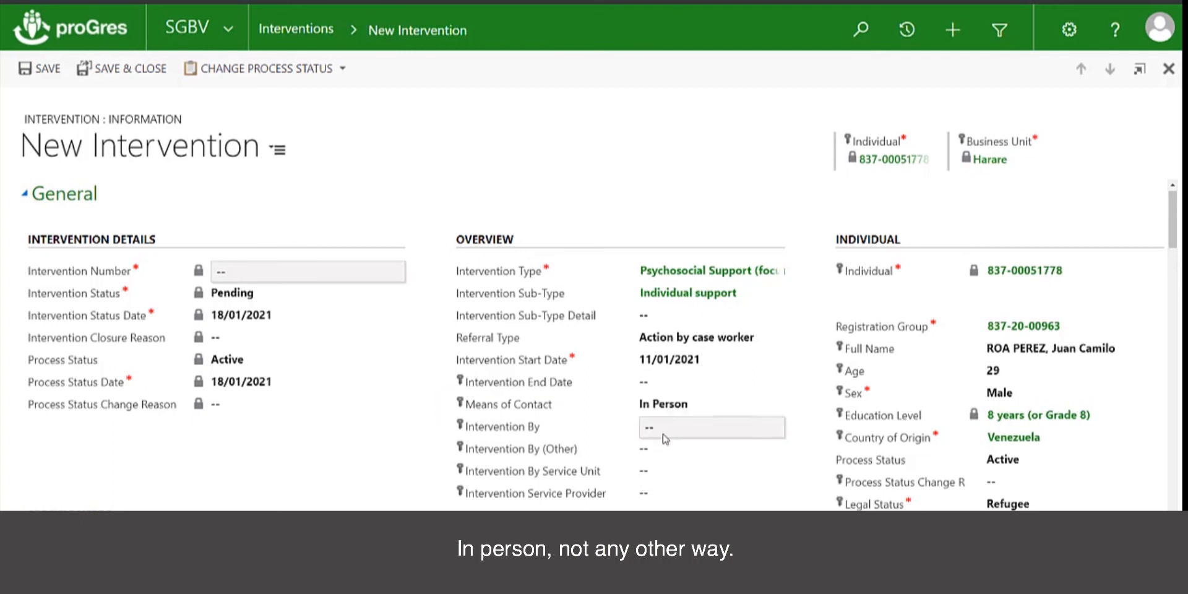
left_click(704, 424)
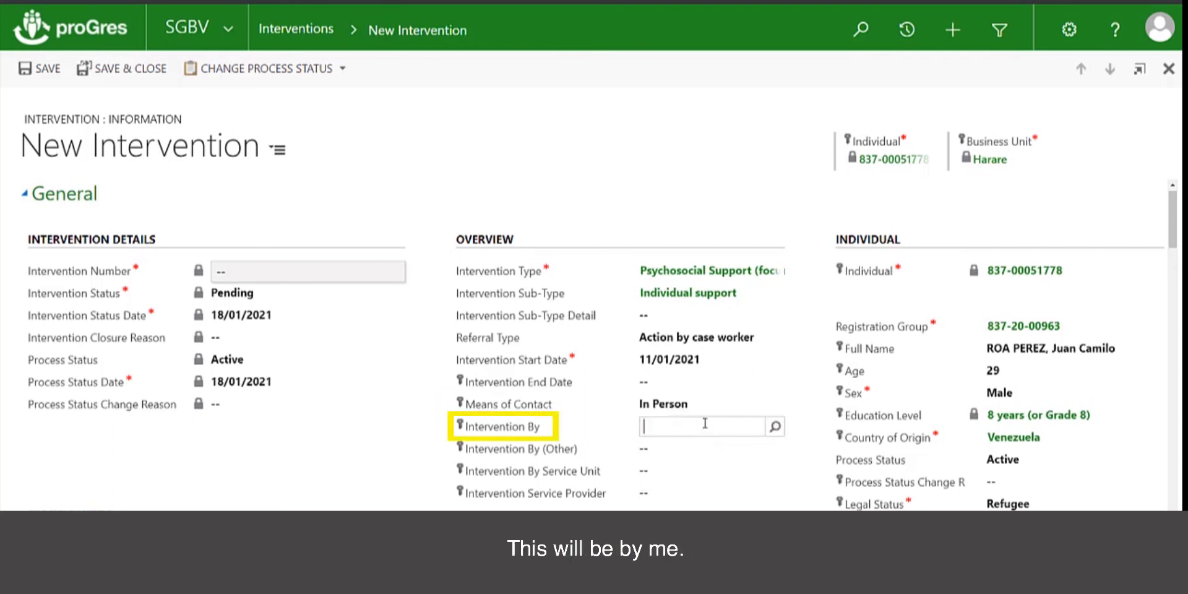
type("mcc")
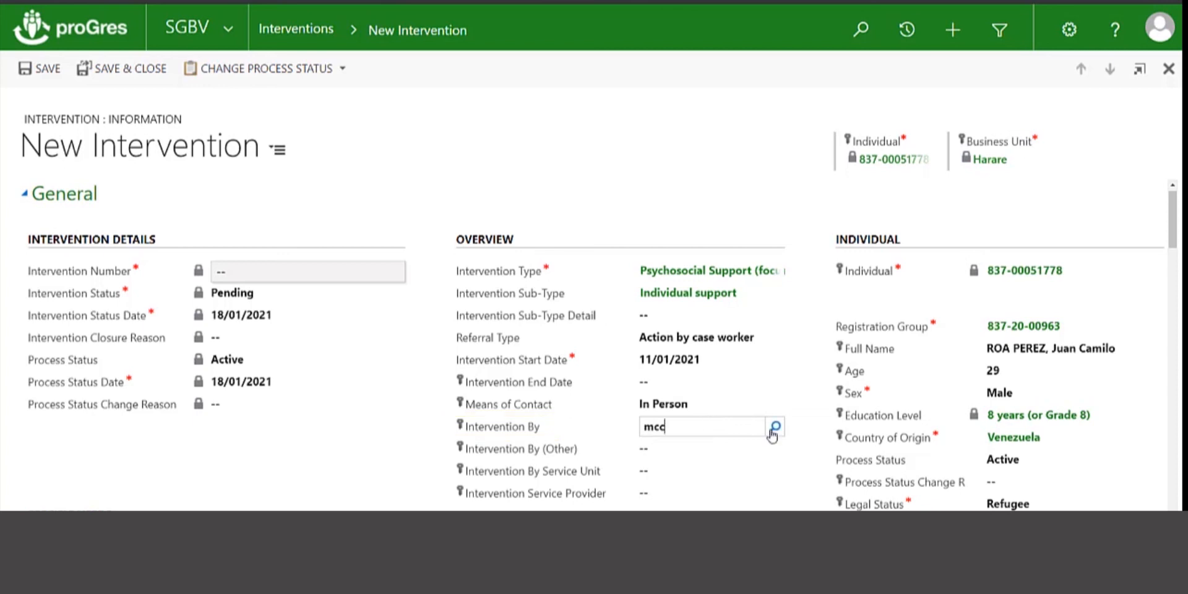
left_click(716, 451)
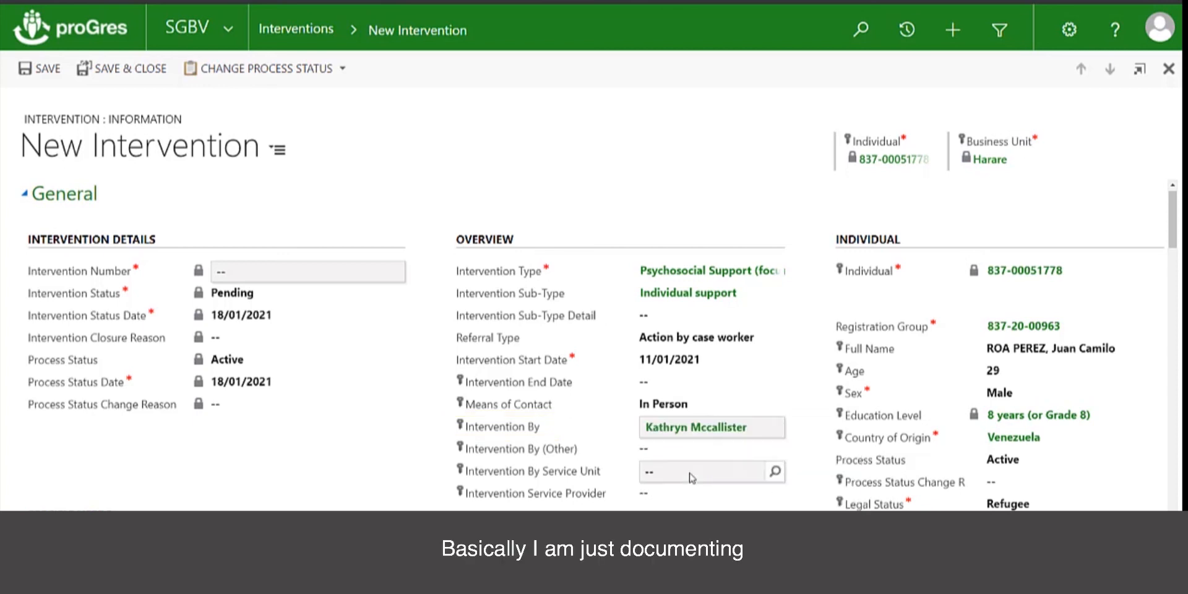
scroll(692, 478, "down", 1)
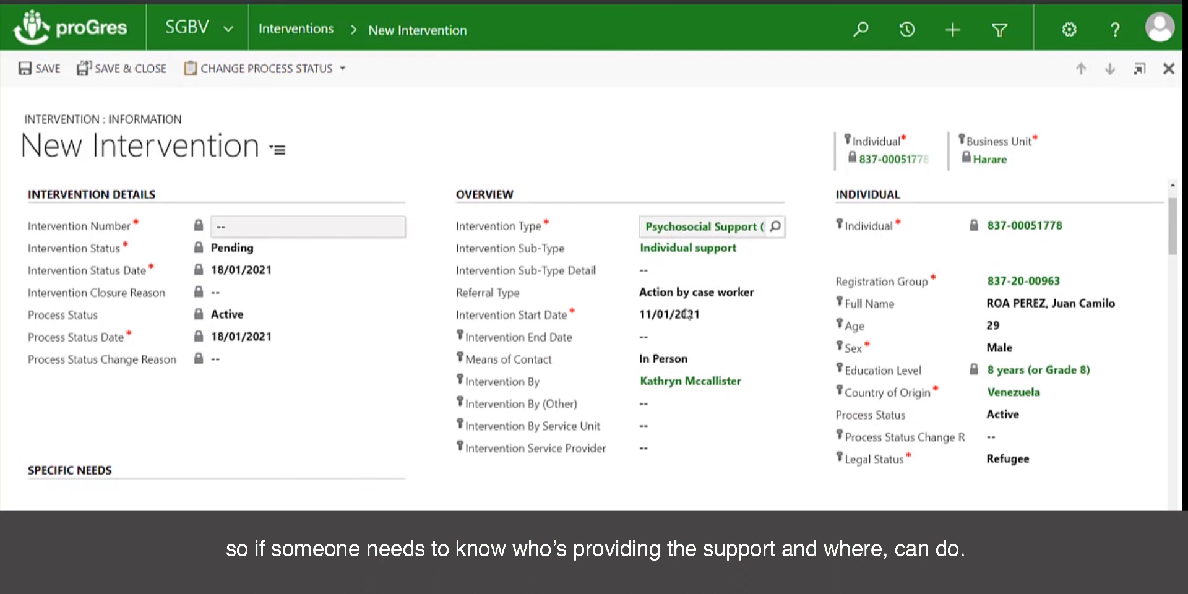
scroll(697, 438, "down", 10)
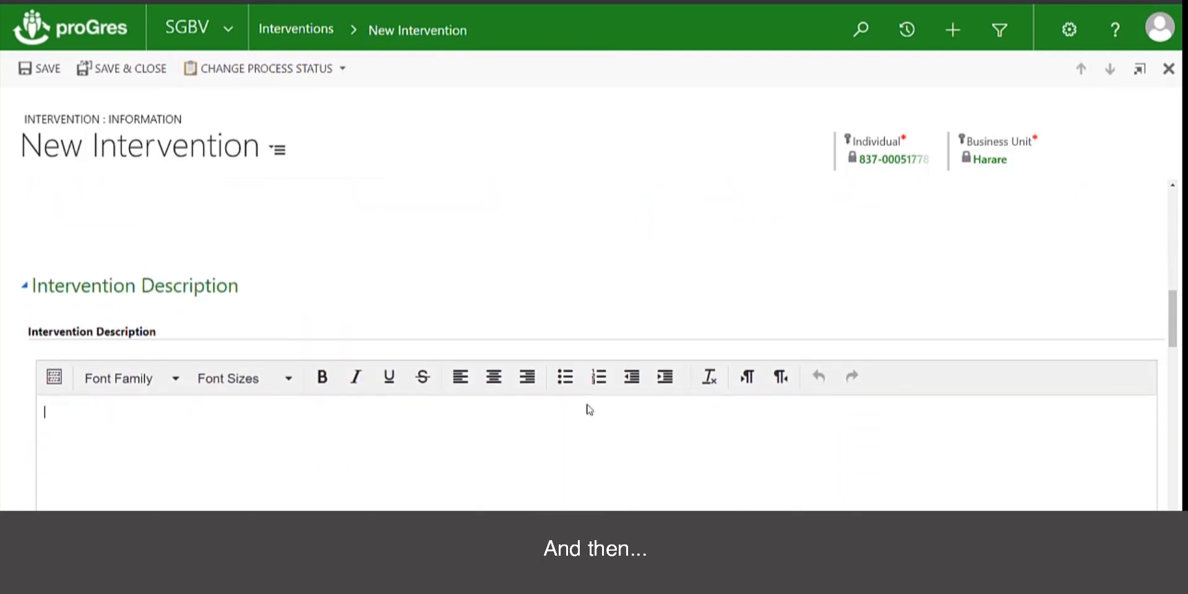
Write the description 'will schedule weekly support for the first month and the…'
left_click(589, 409)
type("wei")
key("BackSpace")
key("BackSpace")
key("BackSpace")
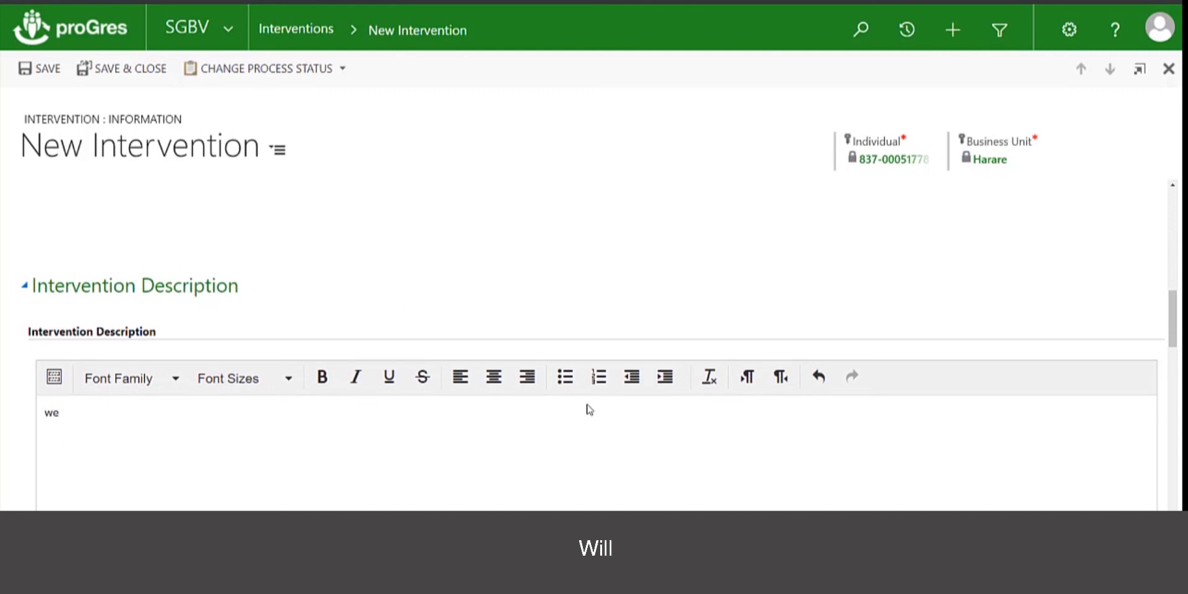
type("ill schedul")
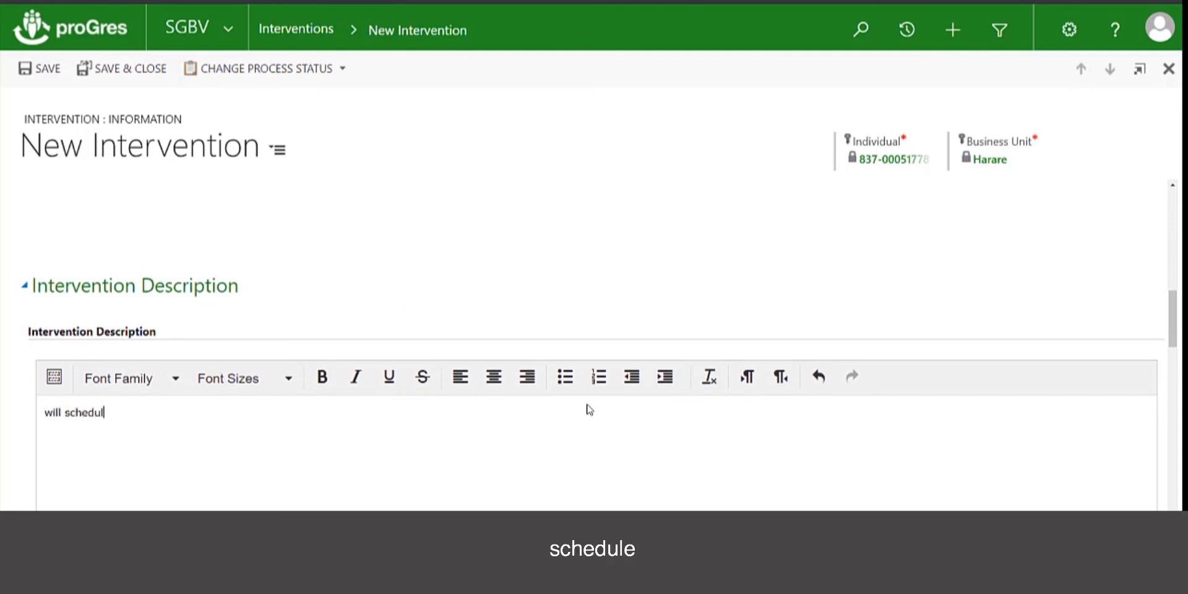
type("e weekly")
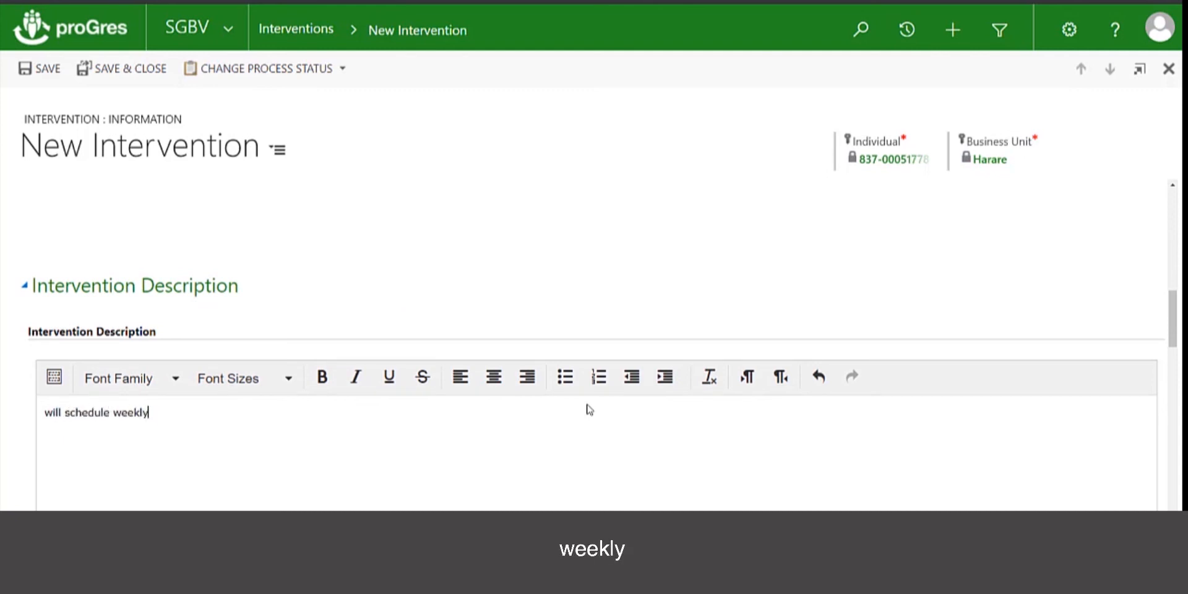
type(" support for the first month")
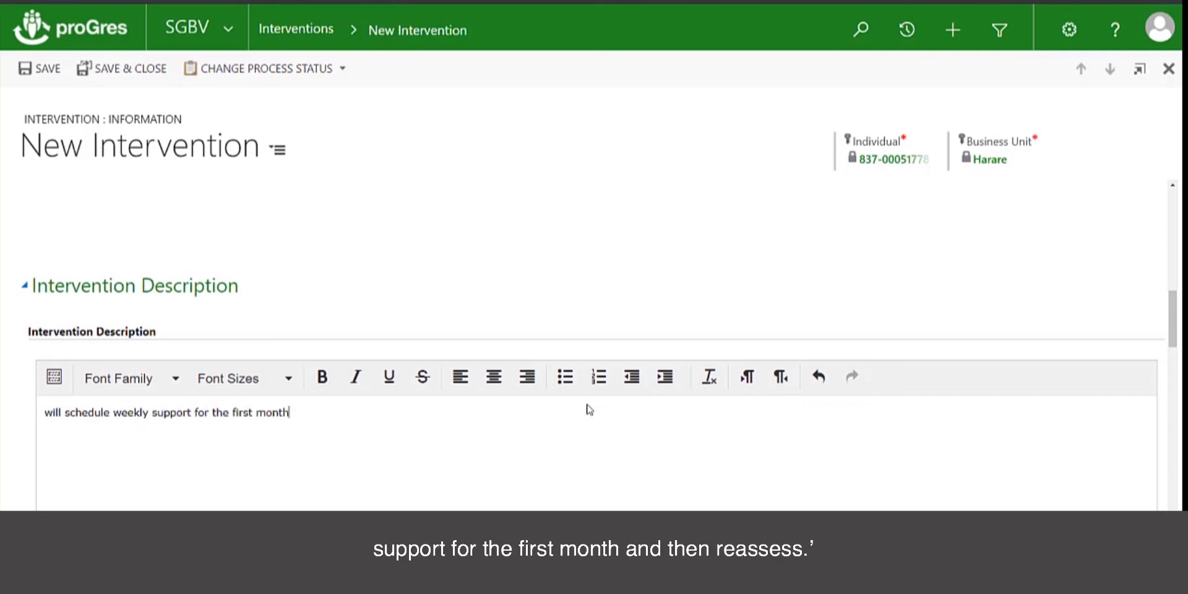
type(" and then reassess.")
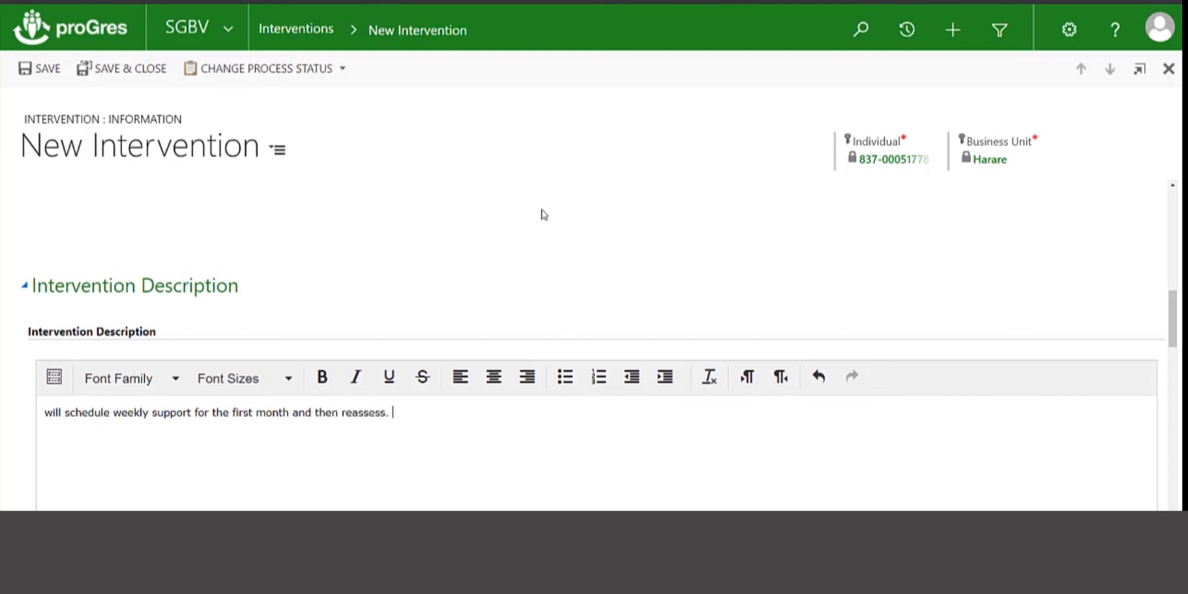
Save the Psychosocial Support intervention and scroll the case to its Interventions grid
left_click(130, 68)
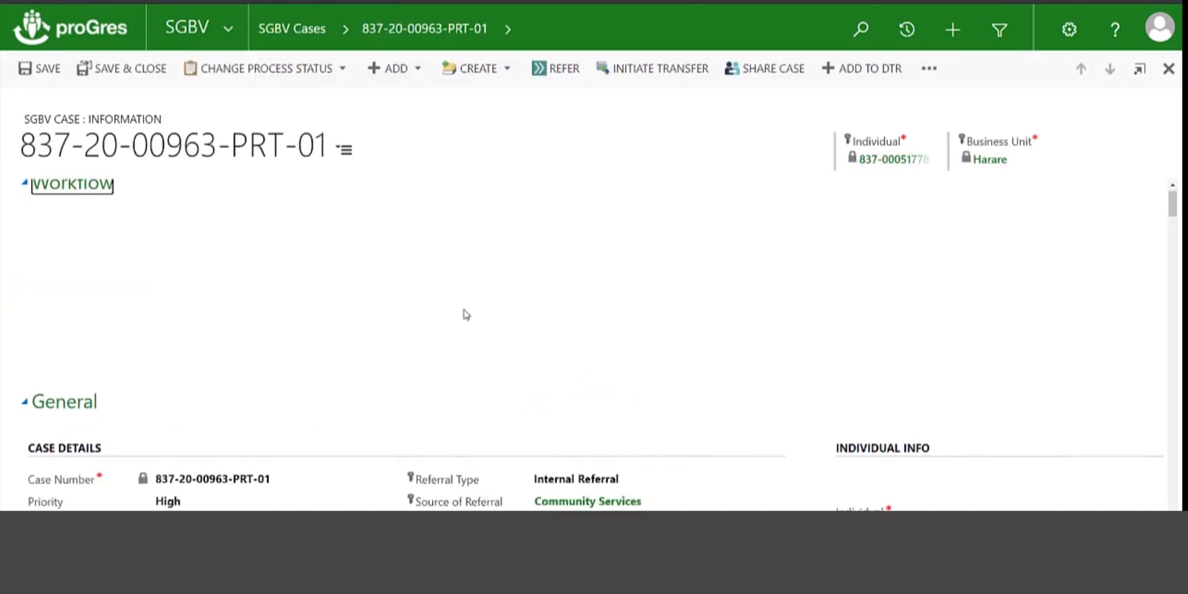
scroll(466, 314, "down", 10)
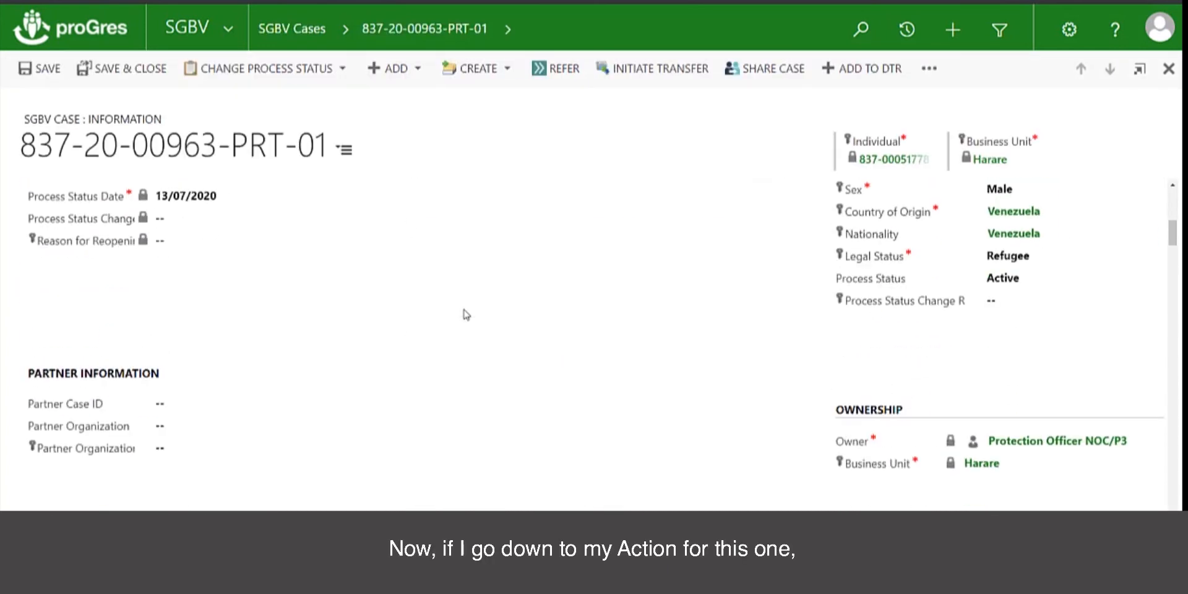
scroll(466, 314, "down", 10)
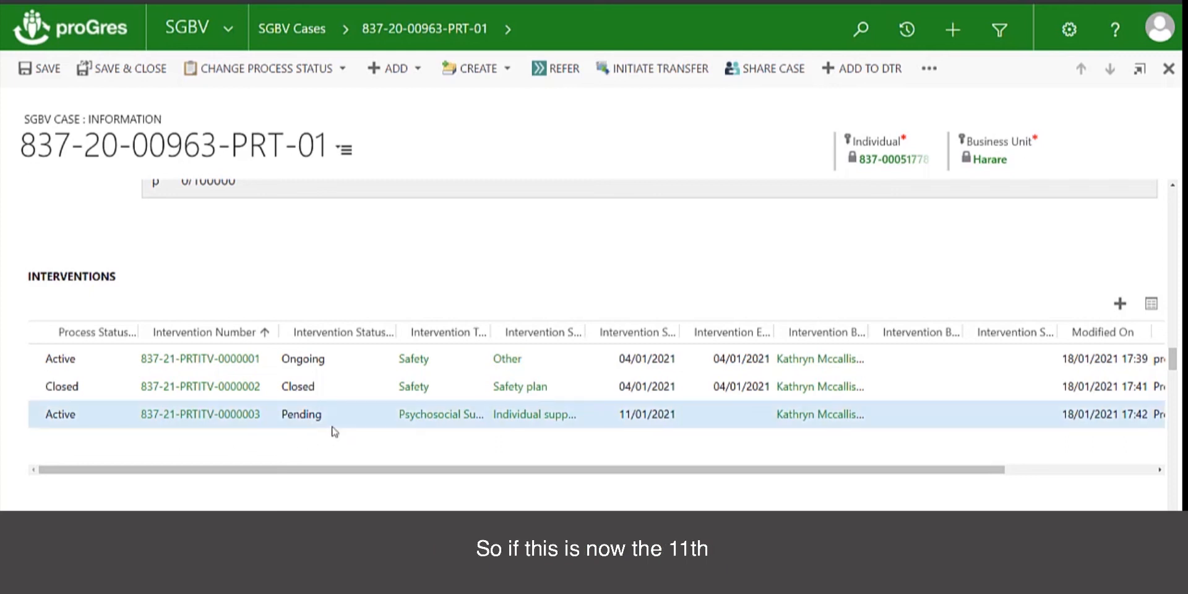
Open intervention 837-21-PRTITV-0000003 and change its status from Pending to Ongoing
left_click(239, 414)
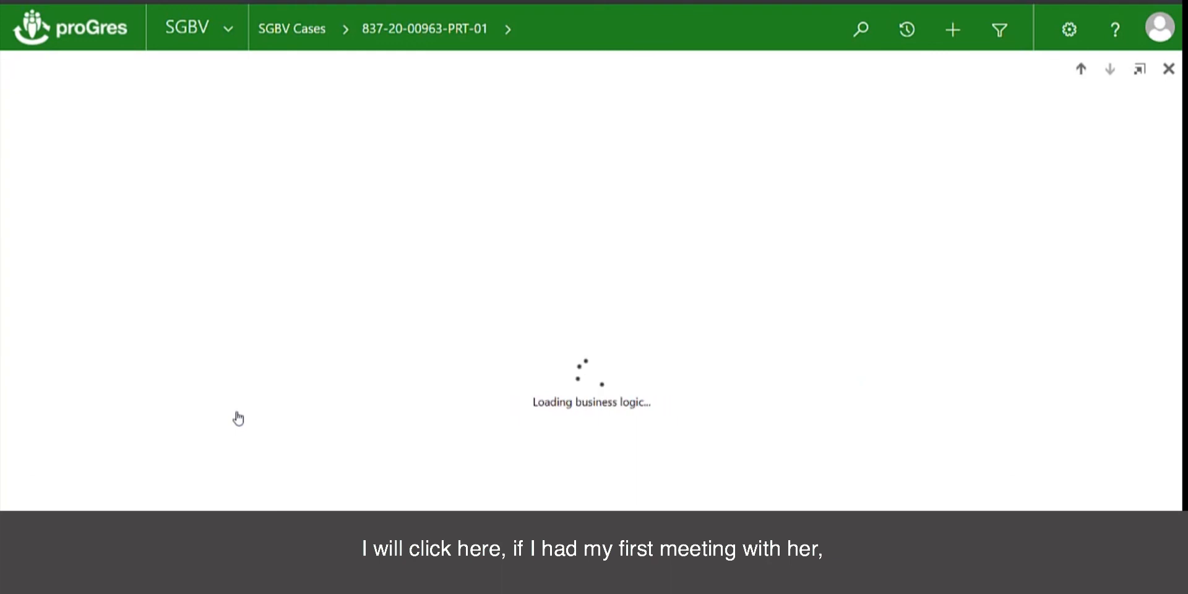
left_click(243, 293)
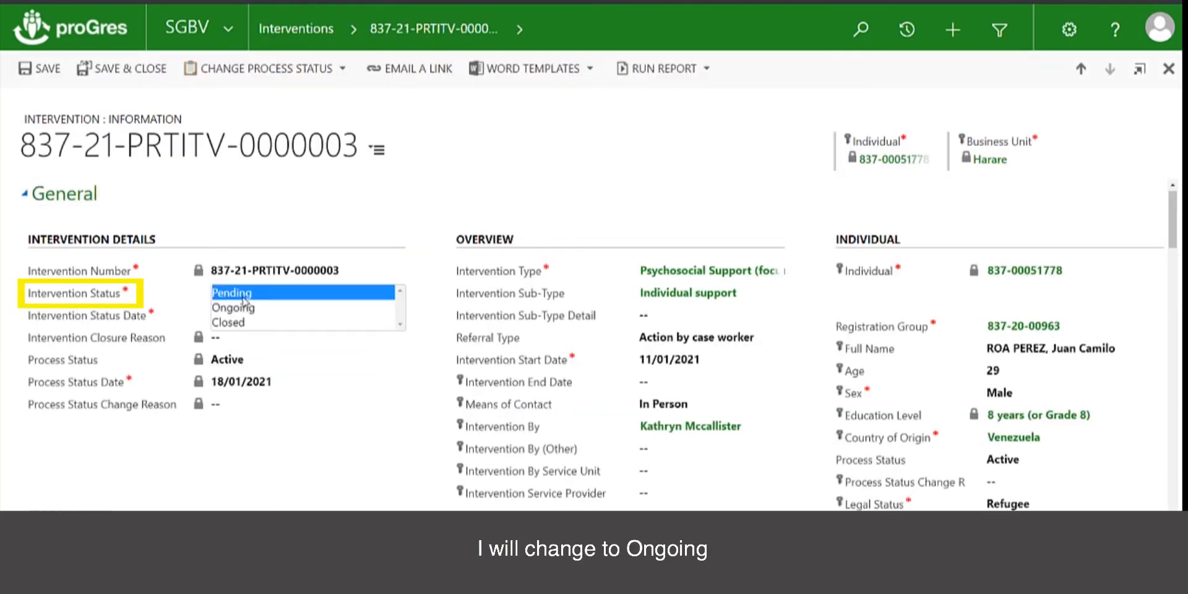
left_click(244, 307)
Add the comment 'first appointment. we have scheduled a second fo thehe 14th'
scroll(356, 472, "down", 10)
scroll(354, 467, "down", 5)
left_click(183, 396)
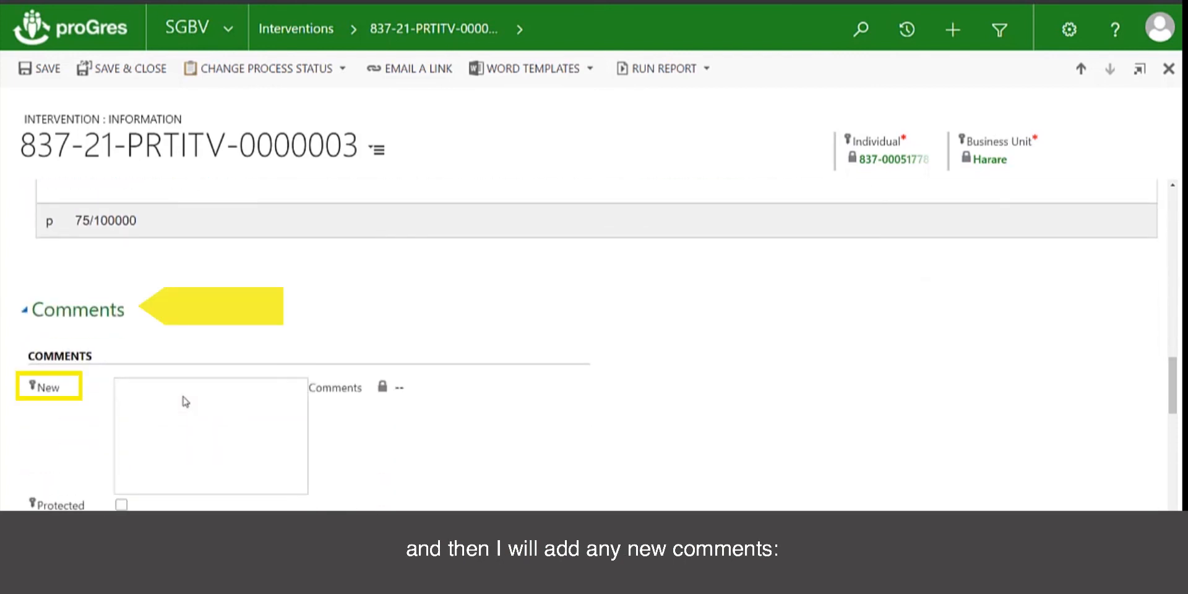
type("first appointment. we have ")
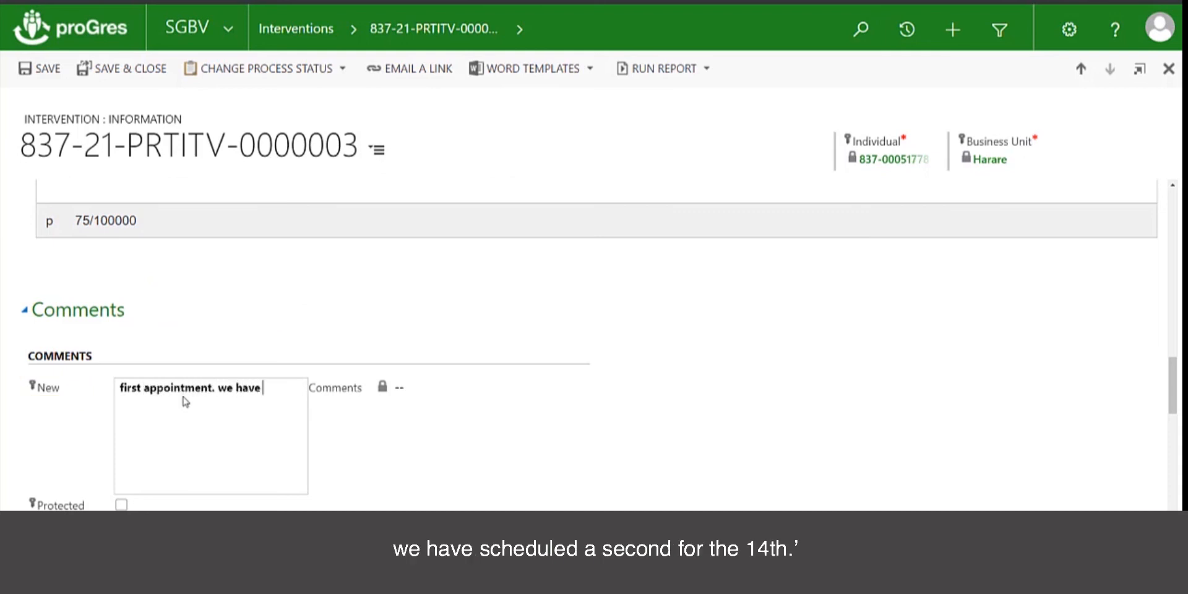
type("scheduled a second")
type(" fo the")
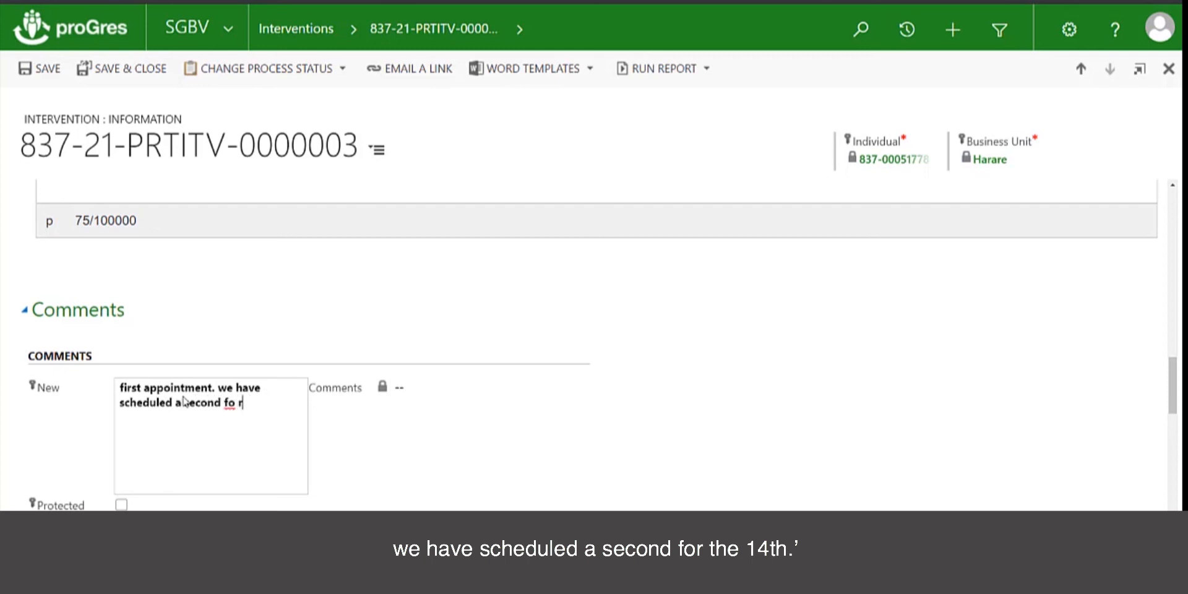
type("he 14th")
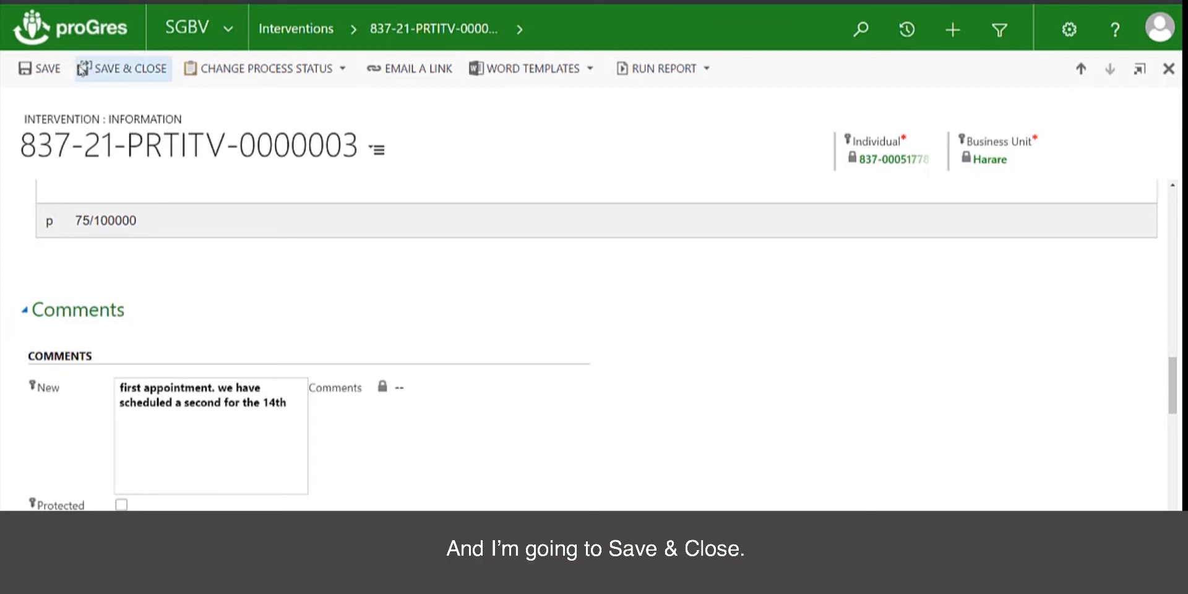
Save the intervention with today's date as the required status date, then view the Interventions grid
left_click(120, 73)
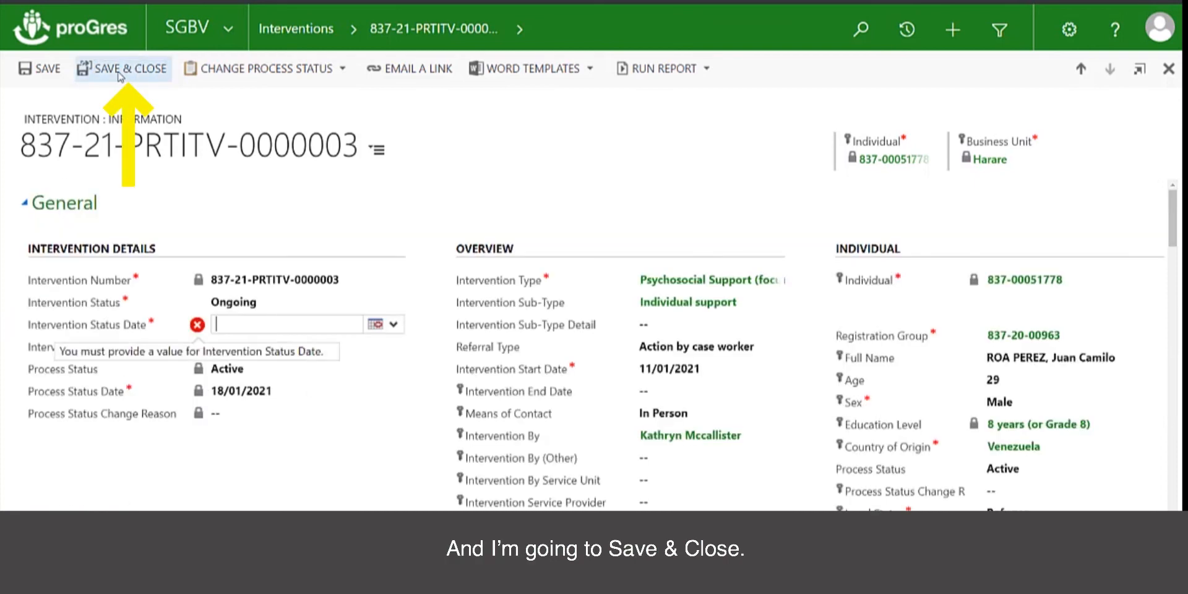
left_click(375, 324)
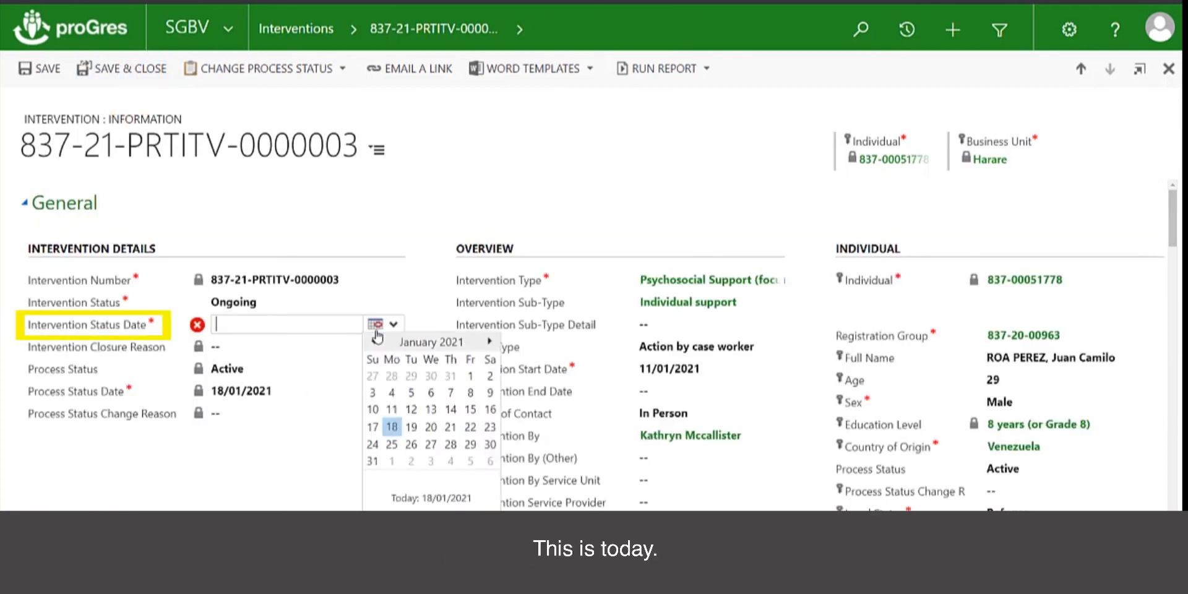
left_click(392, 410)
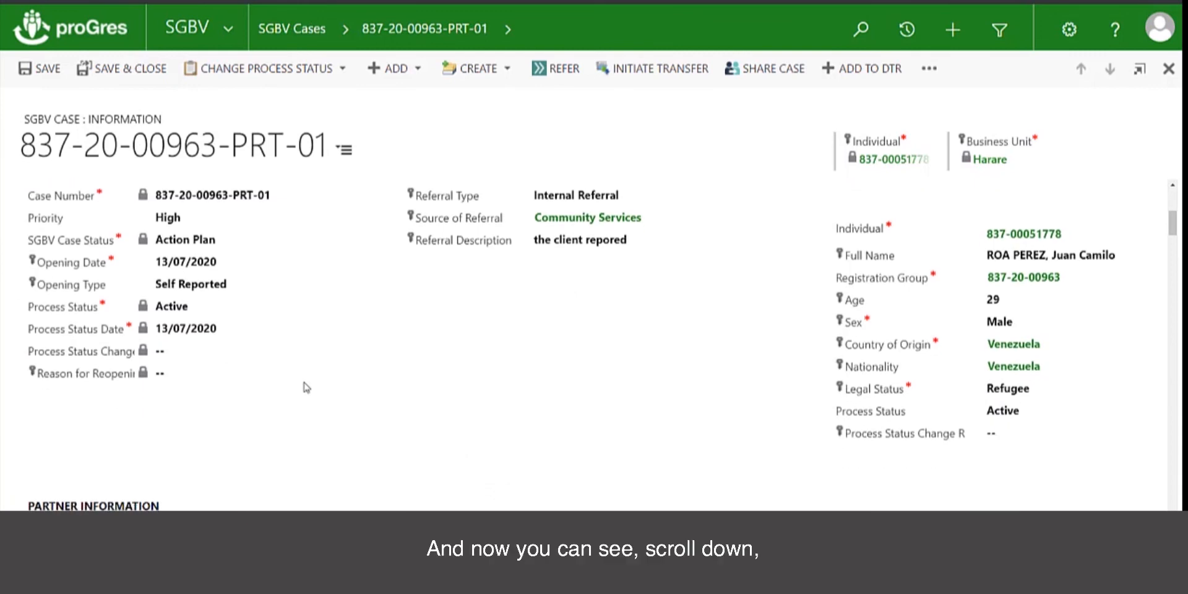
scroll(307, 387, "down", 15)
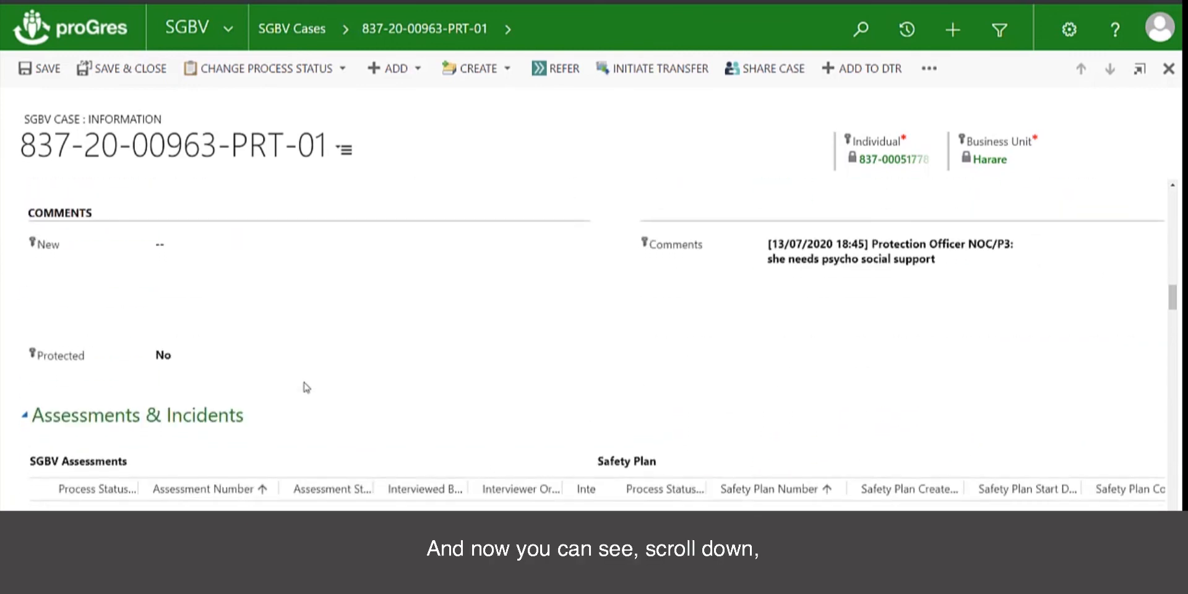
scroll(306, 387, "down", 4)
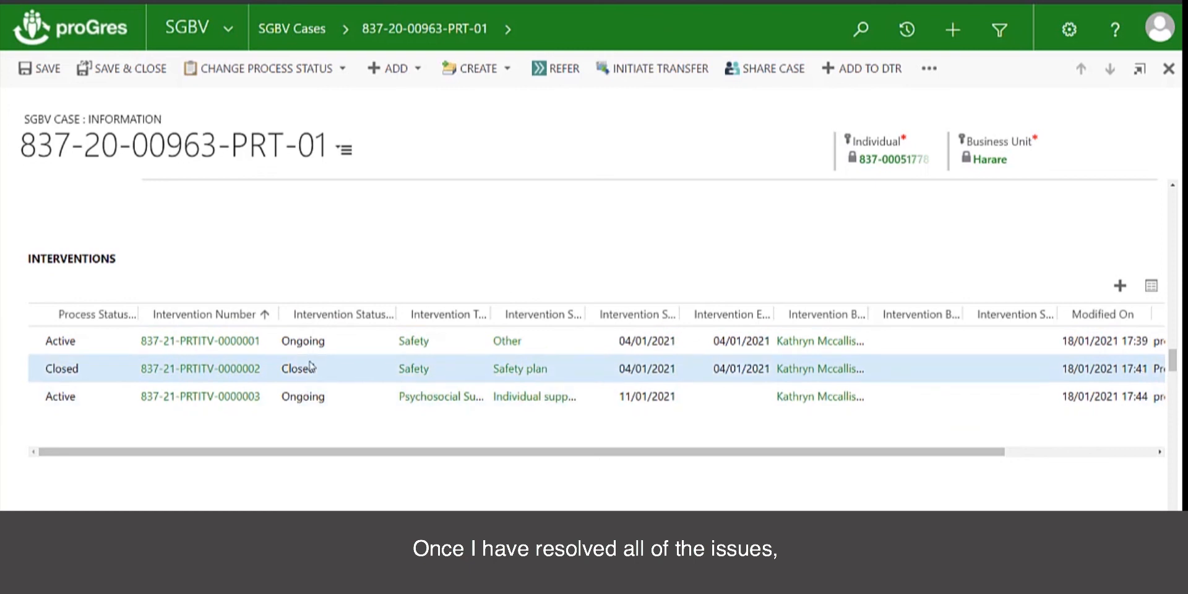
Close intervention 837-21-PRTITV-0000001 on 11/01/2021 for No Further Action and save it
left_click(217, 341)
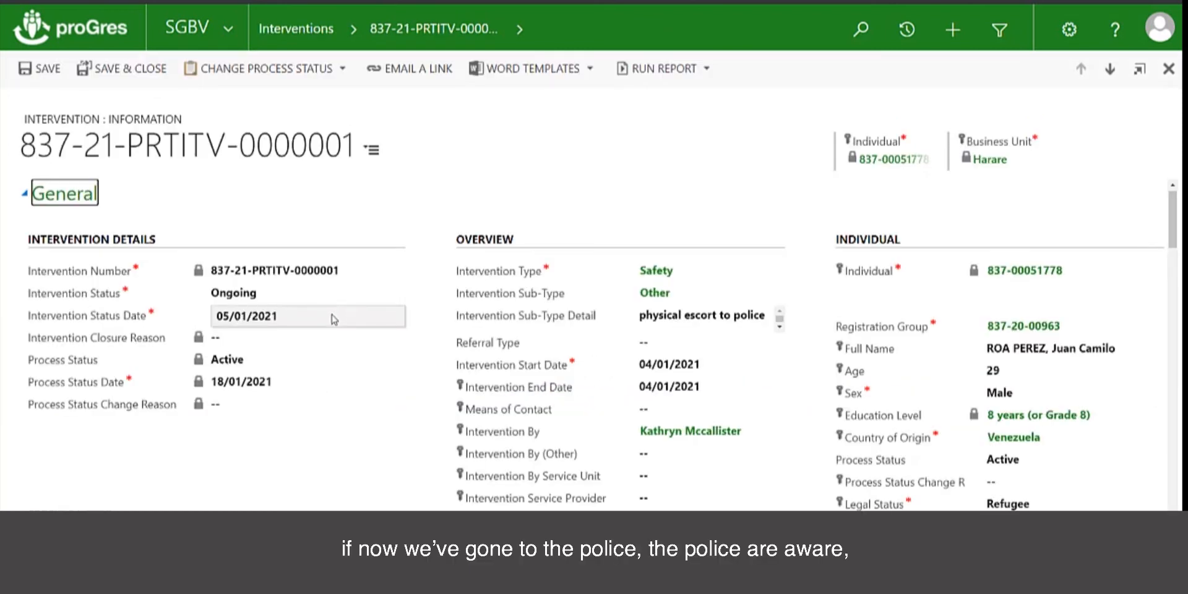
left_click(271, 297)
left_click(248, 322)
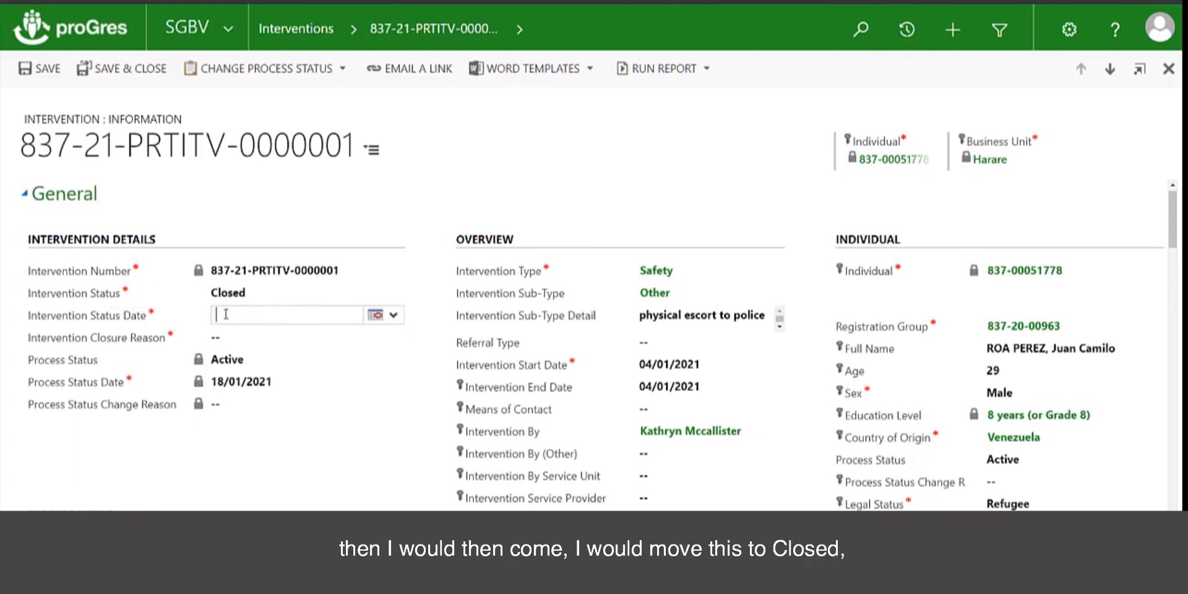
left_click(385, 314)
left_click(391, 399)
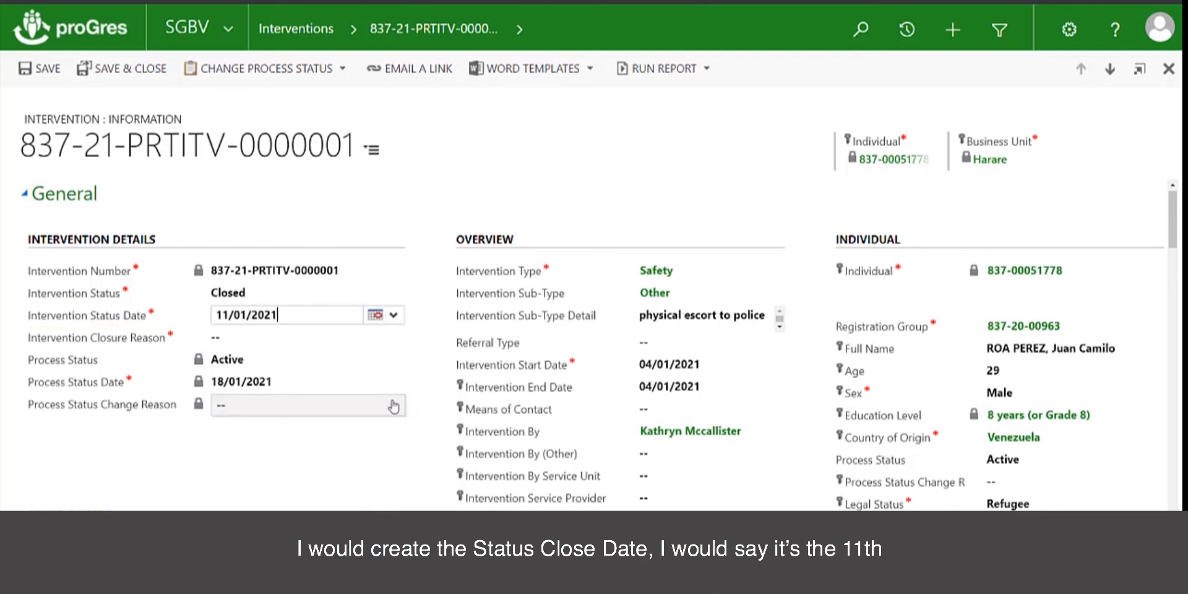
left_click(233, 344)
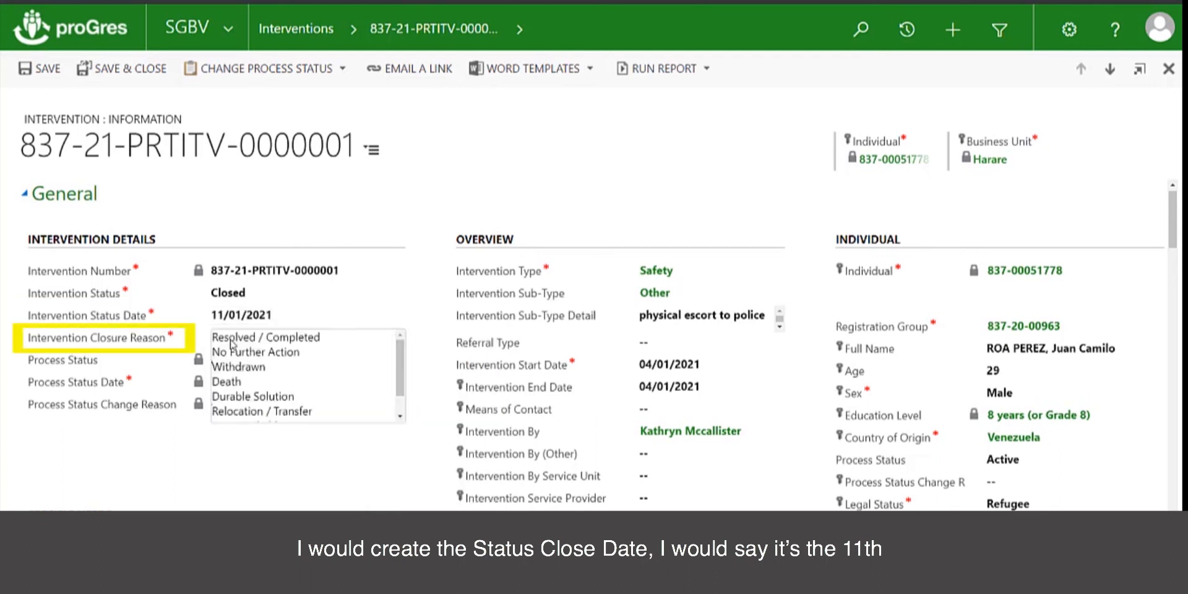
left_click(291, 356)
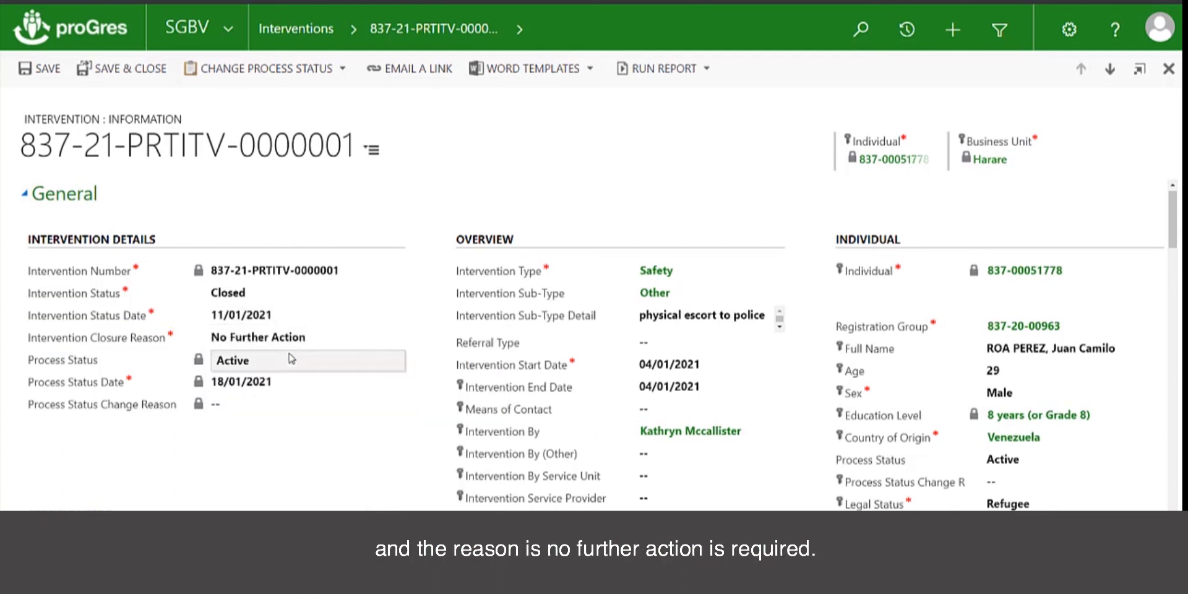
left_click(111, 73)
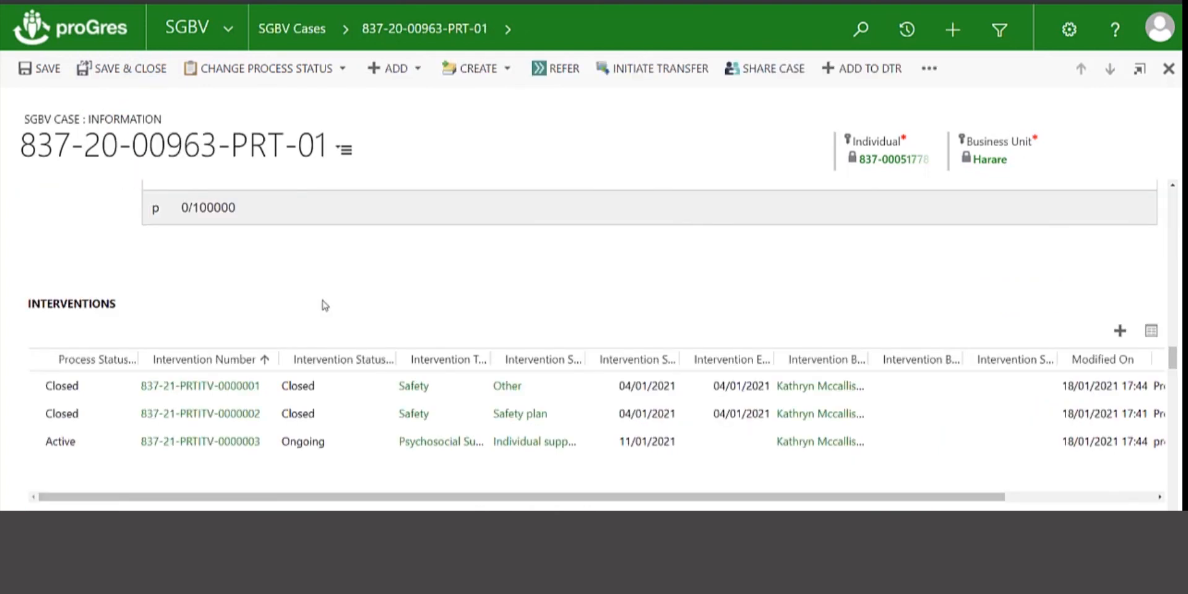